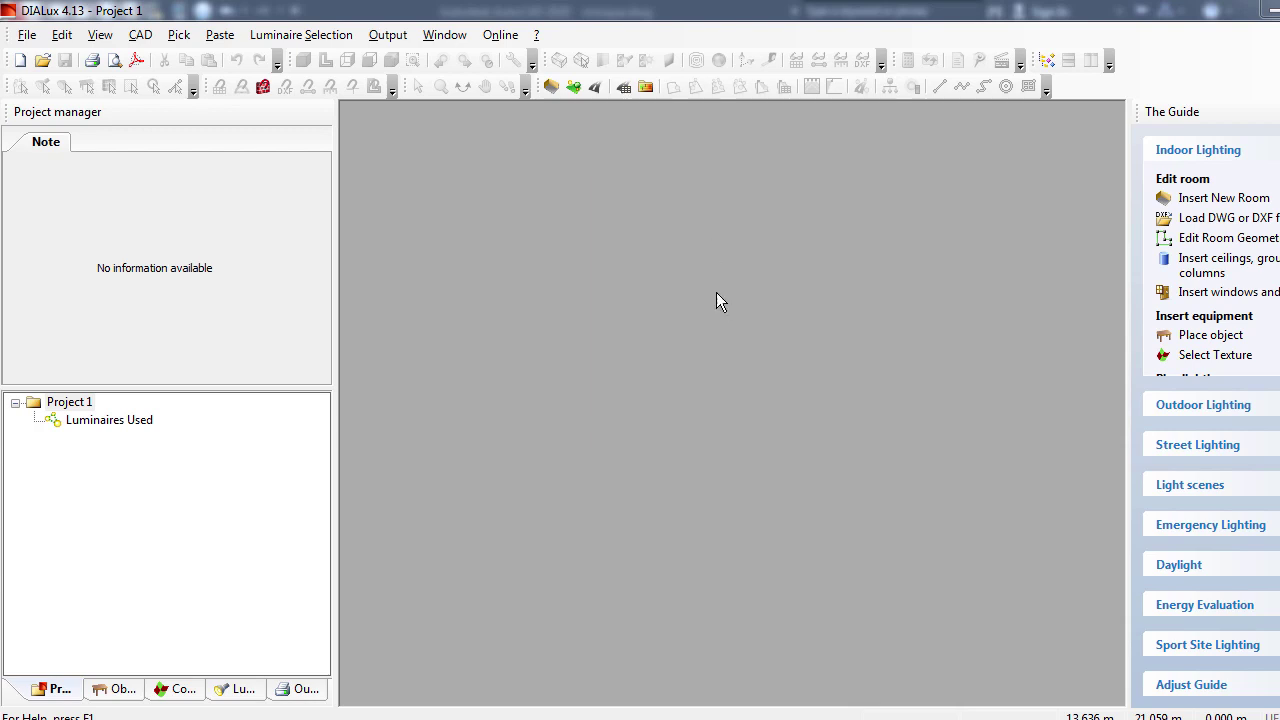
Insert a new rectangular Room 1 into Project 1 and open its floor plan.
{"action": "left_click", "coordinate": [1192, 199]}
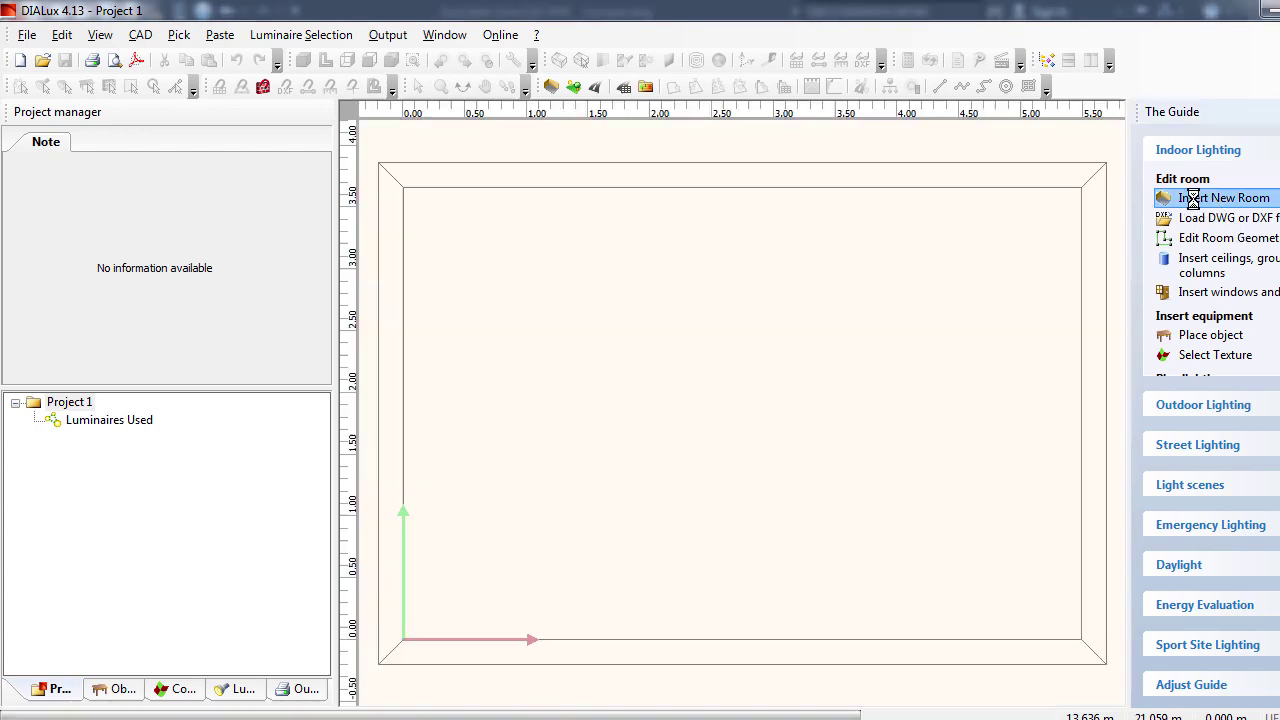
{"action": "left_click", "coordinate": [230, 527]}
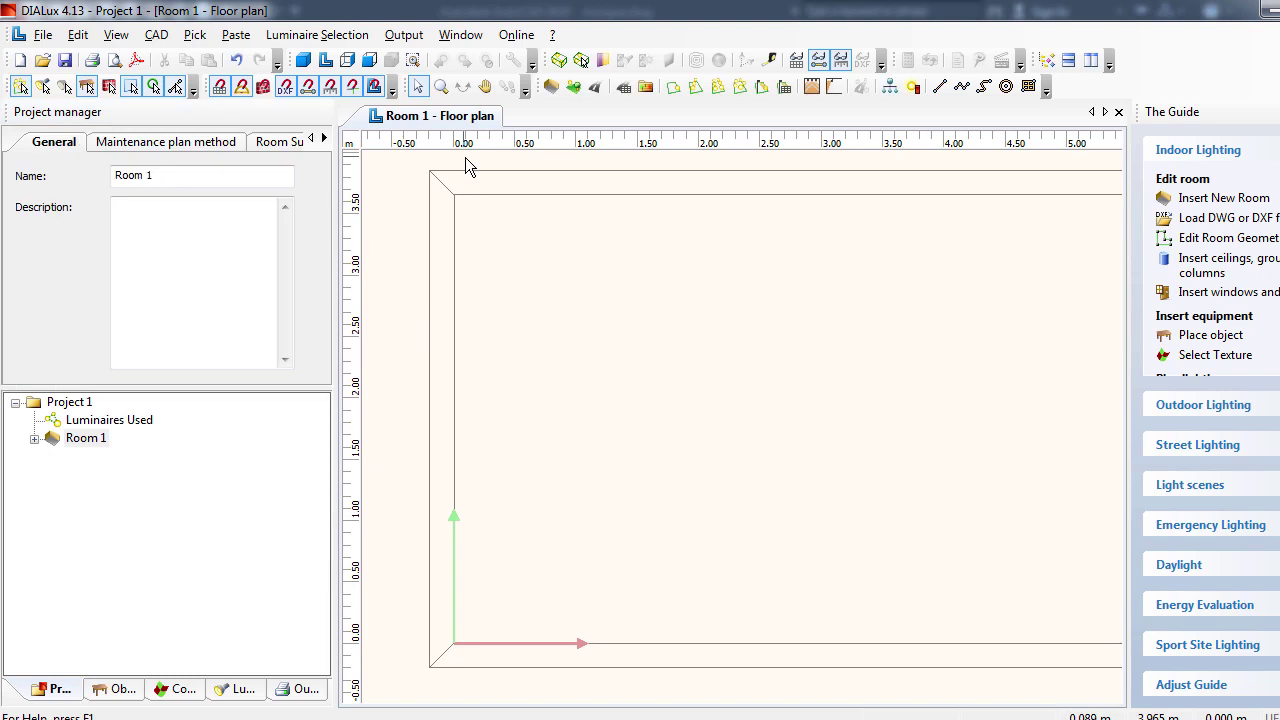
{"action": "scroll", "coordinate": [634, 337], "scroll_direction": "down", "scroll_amount": 2}
{"action": "scroll", "coordinate": [644, 289], "scroll_direction": "down", "scroll_amount": 1}
{"action": "scroll", "coordinate": [544, 328], "scroll_direction": "down", "scroll_amount": 1}
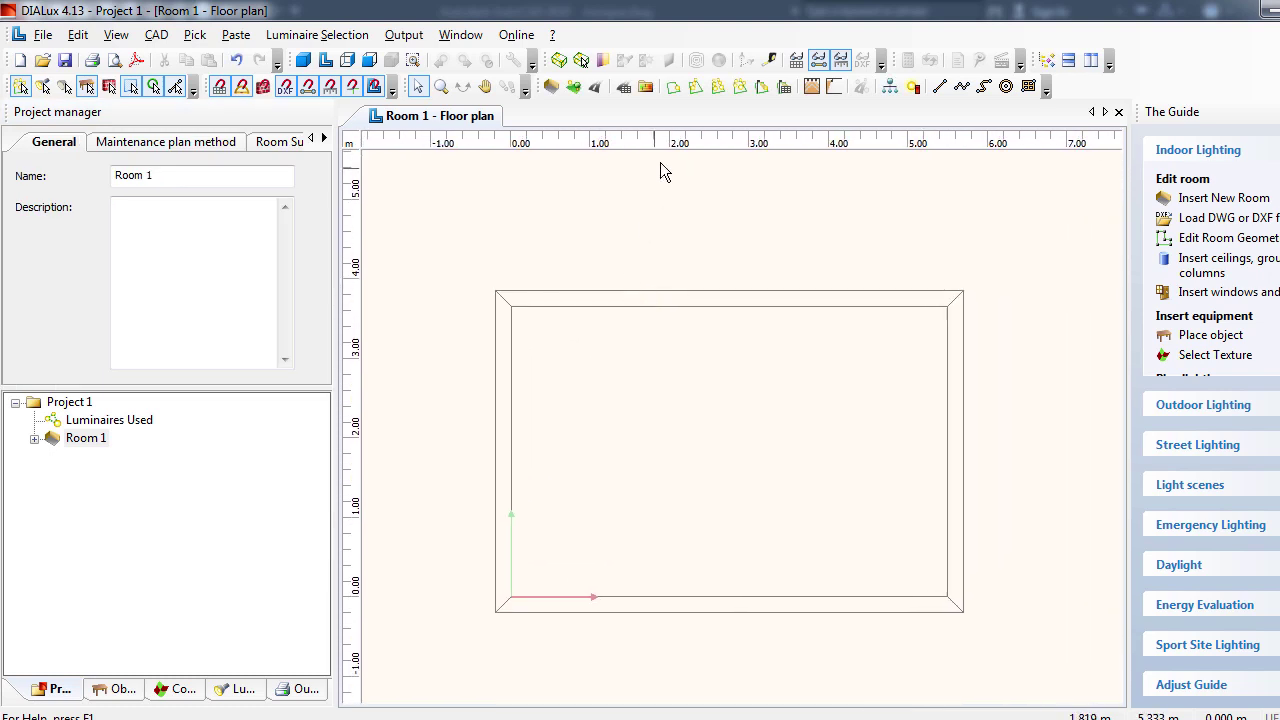
Place a single PANEL LED 600x600 33W luminaire toward the room's top-right area.
{"action": "left_click", "coordinate": [678, 99]}
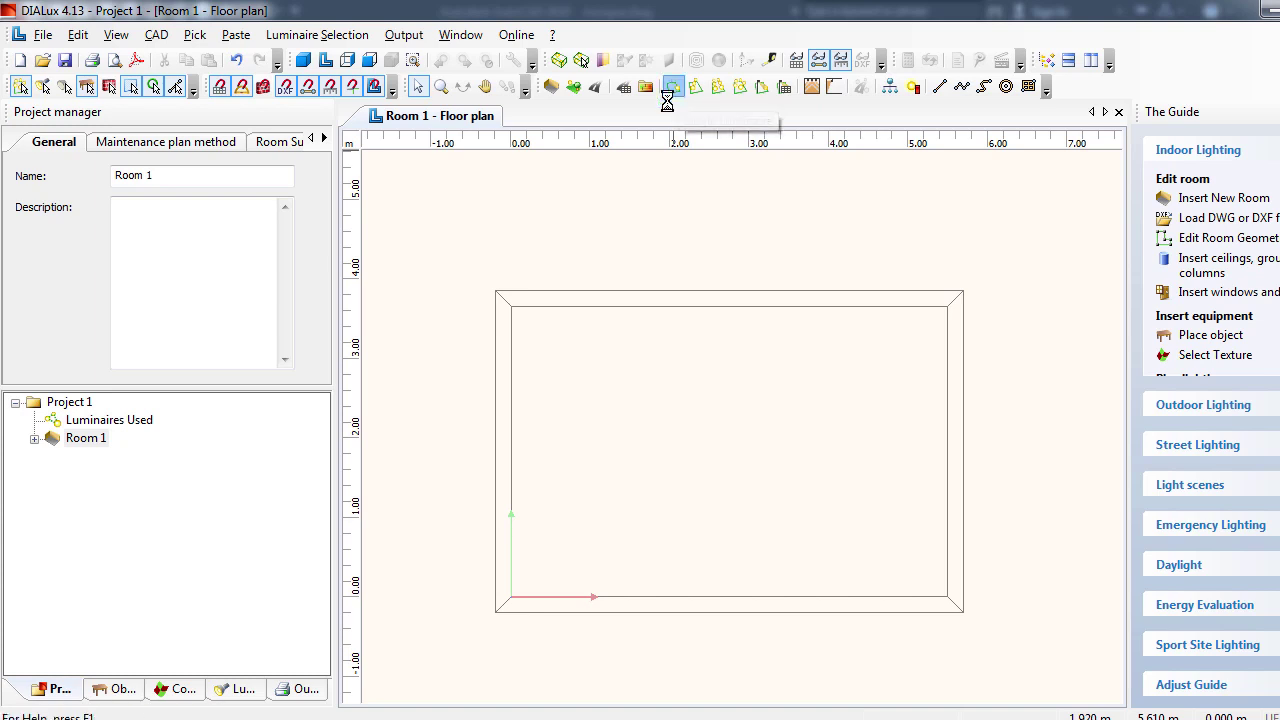
{"action": "left_click", "coordinate": [240, 529]}
{"action": "mouse_move", "coordinate": [712, 470]}
{"action": "left_mouse_down"}
{"action": "mouse_move", "coordinate": [611, 371]}
{"action": "mouse_move", "coordinate": [935, 362]}
{"action": "mouse_move", "coordinate": [912, 354]}
{"action": "left_mouse_up"}
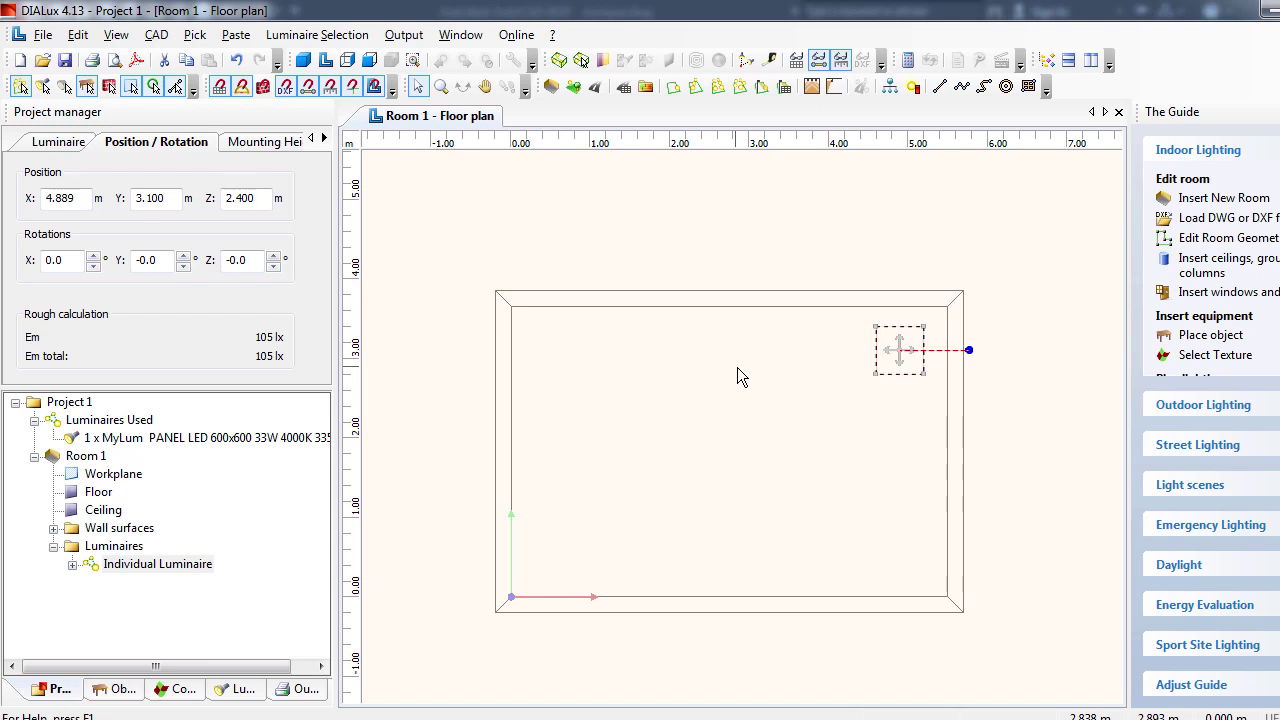
Replace the single luminaire with a 2 × 2 field arrangement of four PANEL LED 600x600 luminaires.
{"action": "key", "text": "Delete"}
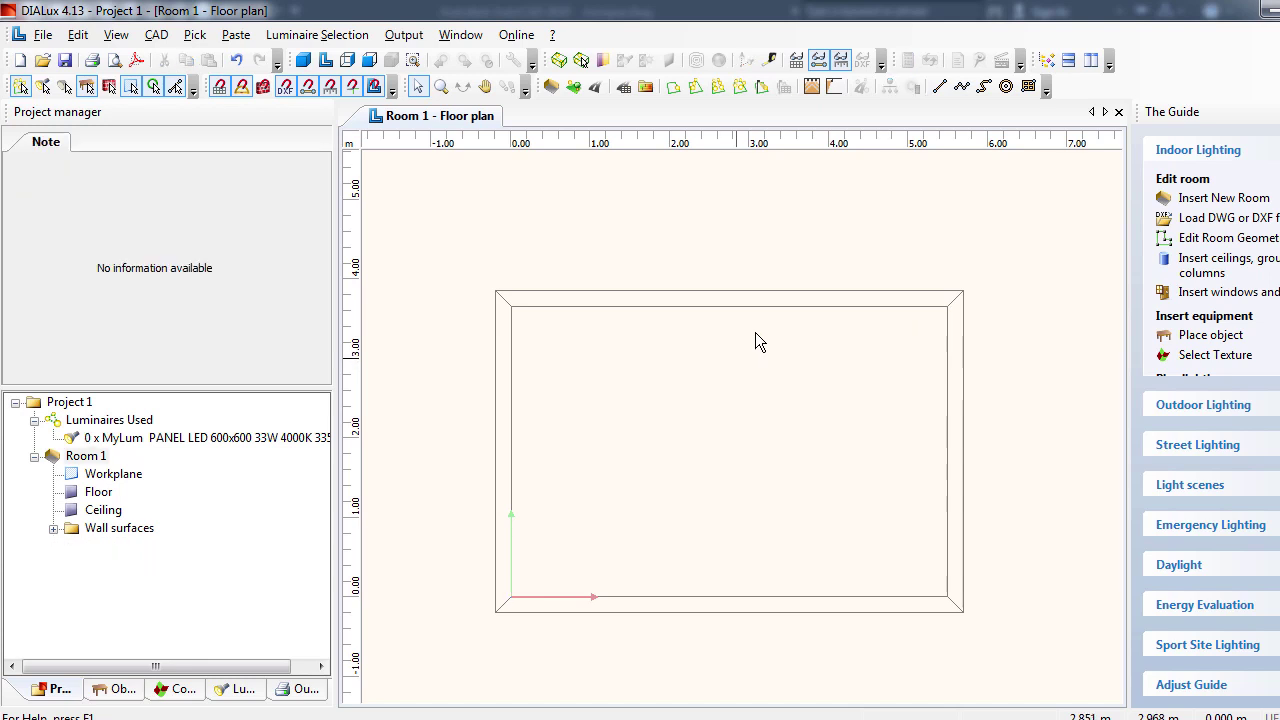
{"action": "left_click", "coordinate": [718, 87]}
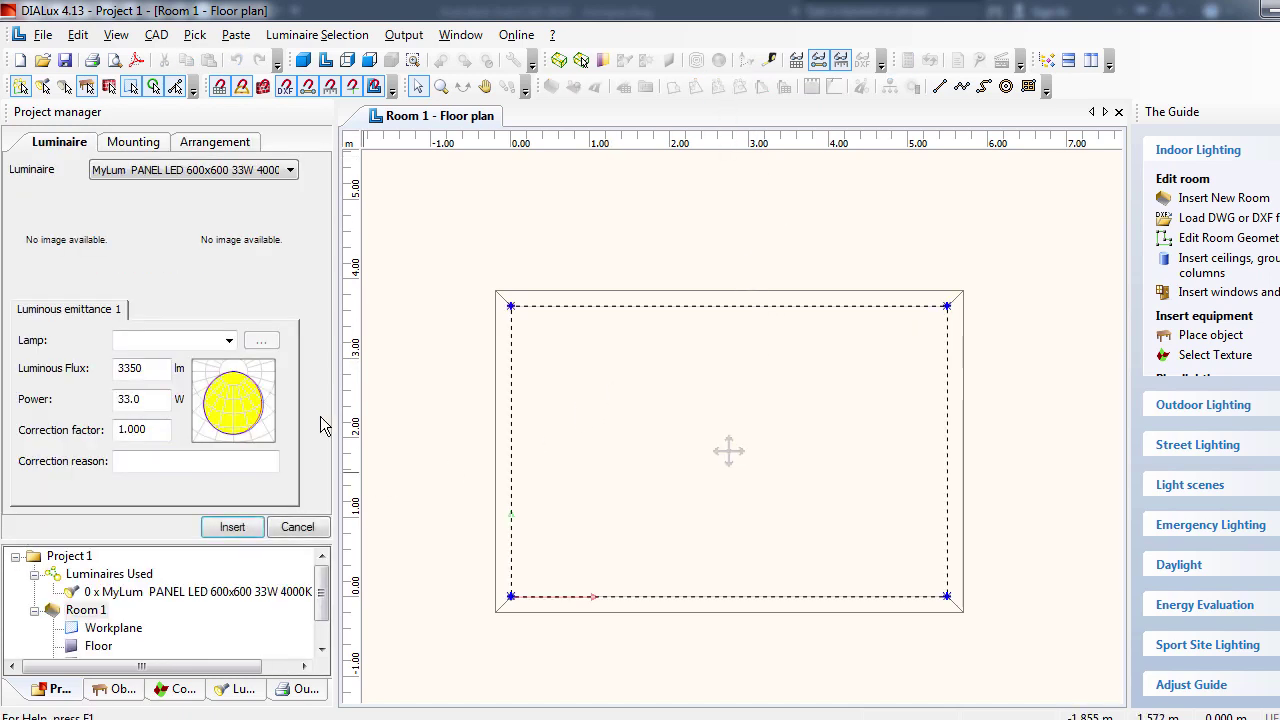
{"action": "left_click", "coordinate": [132, 141]}
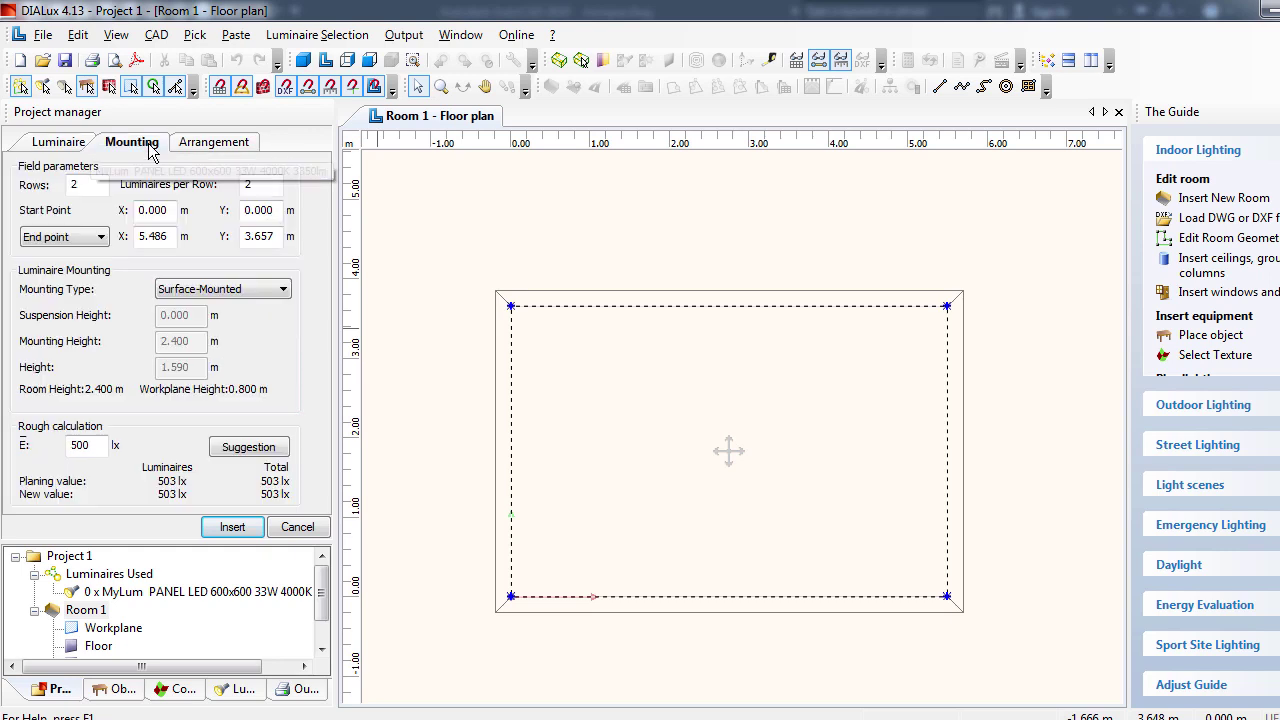
{"action": "left_click_drag", "start_coordinate": [100, 186], "coordinate": [58, 190]}
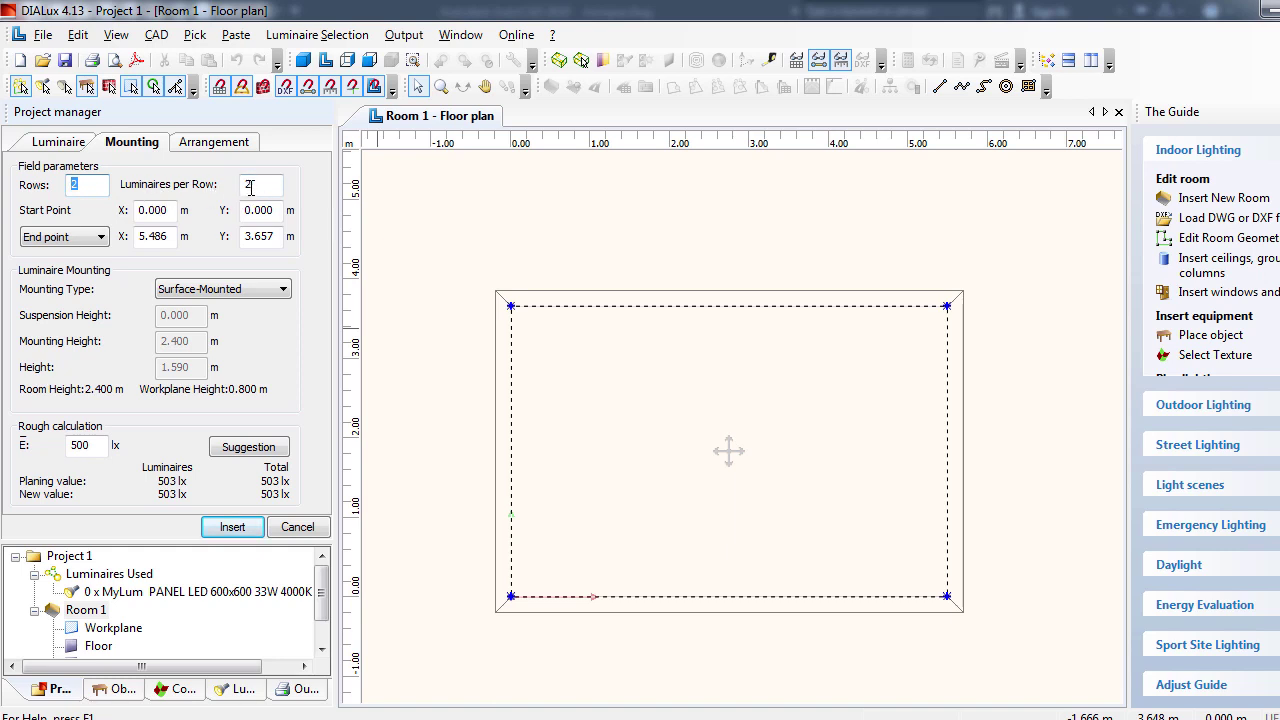
{"action": "left_click", "coordinate": [232, 528]}
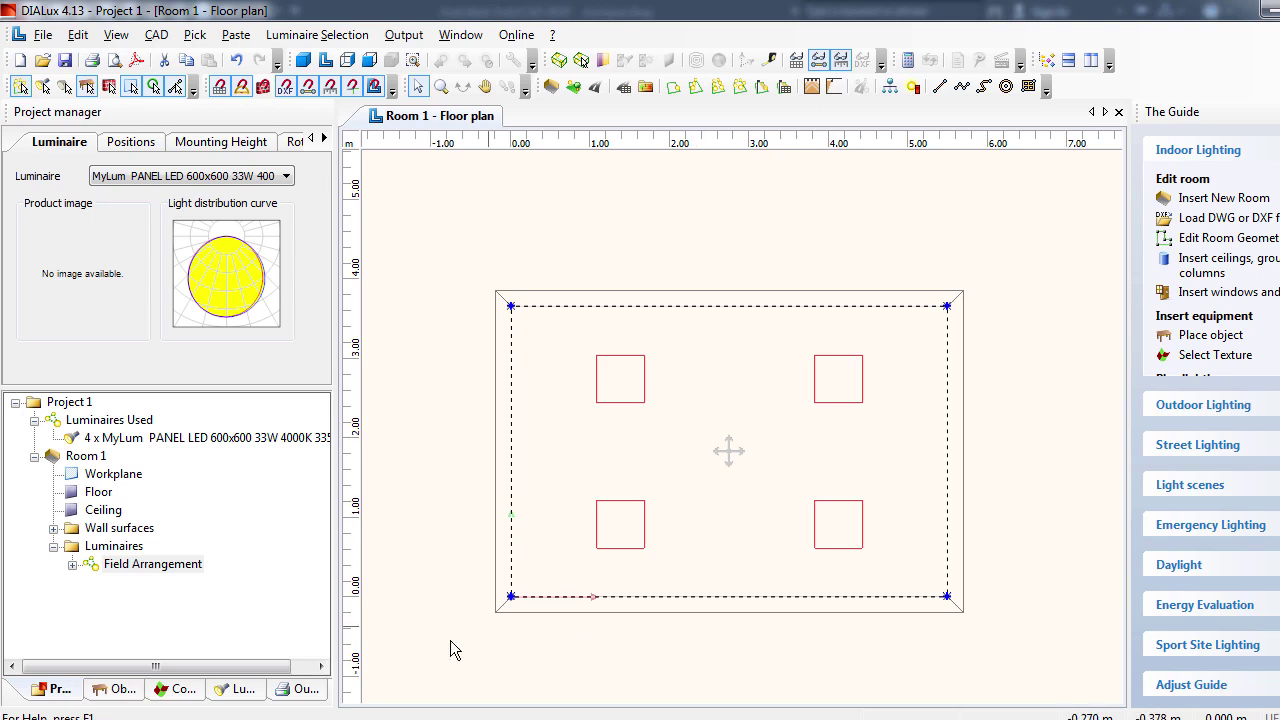
{"action": "right_click", "coordinate": [405, 716]}
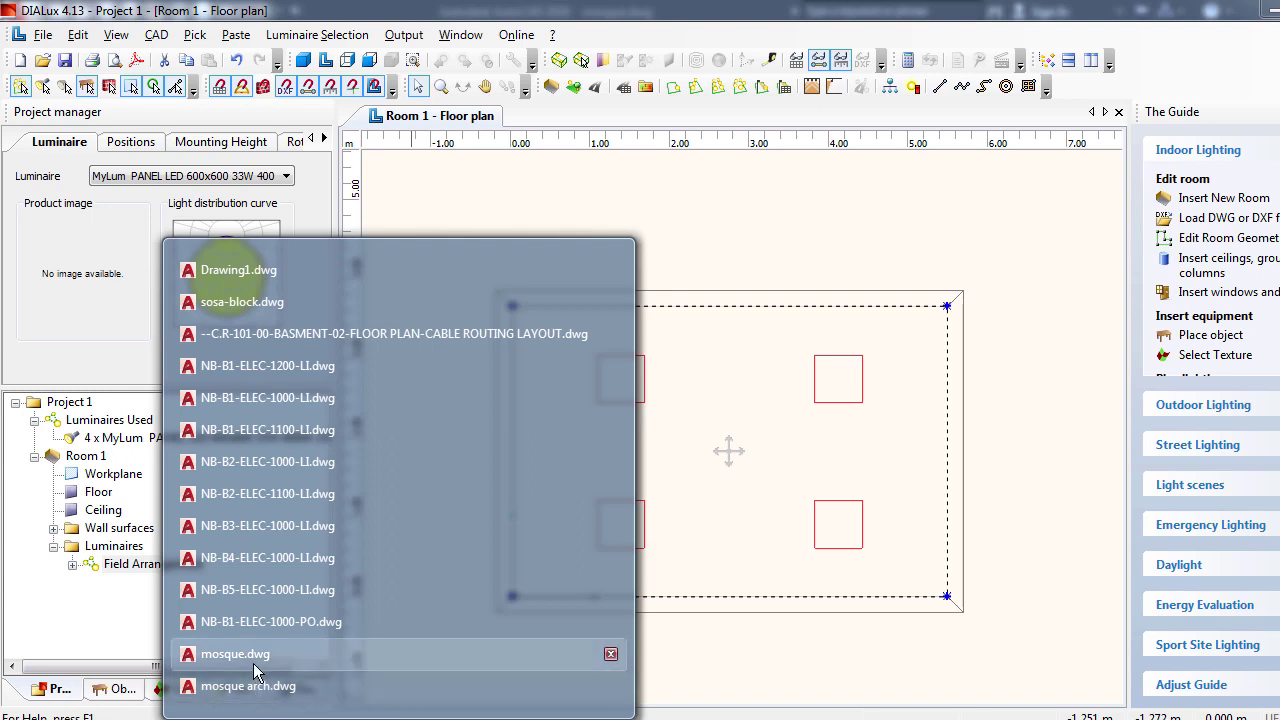
Open mosque.dwg from AutoCAD's recent drawings and pan and zoom over the whole mosque plan.
{"action": "left_click", "coordinate": [250, 655]}
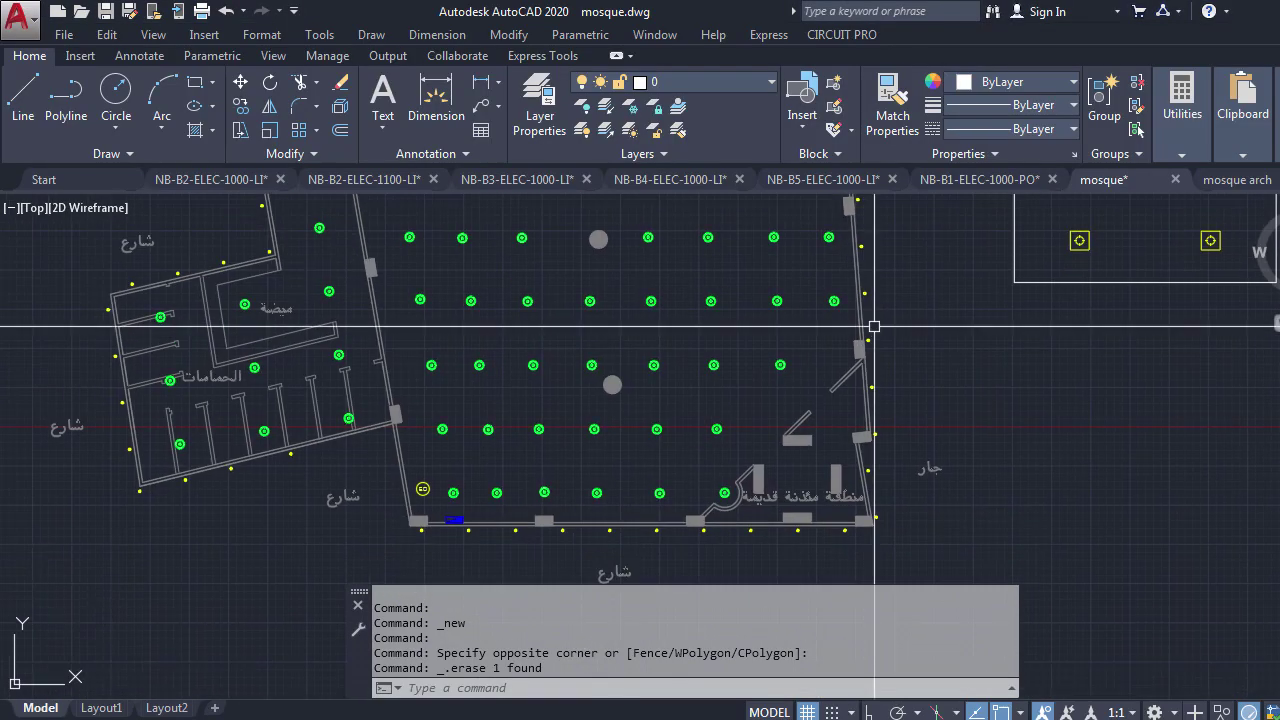
{"action": "scroll", "coordinate": [862, 389], "scroll_direction": "down", "scroll_amount": 3}
{"action": "scroll", "coordinate": [836, 283], "scroll_direction": "up", "scroll_amount": 3}
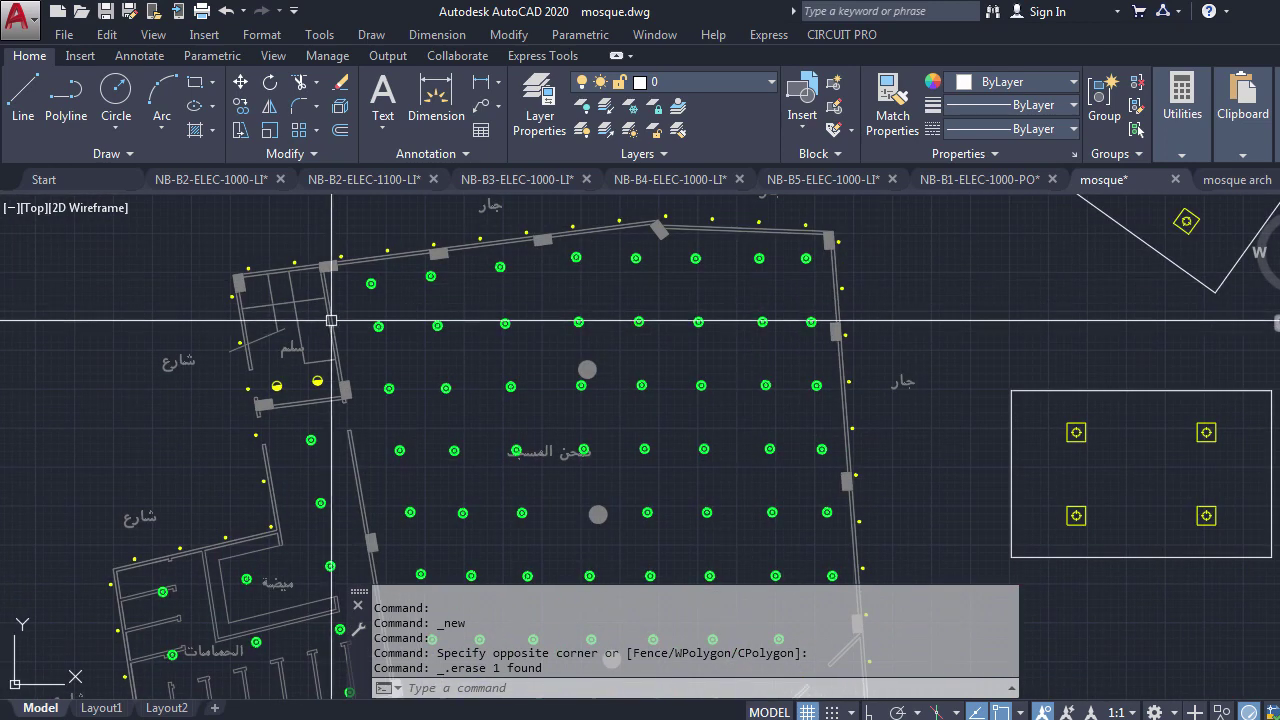
{"action": "scroll", "coordinate": [500, 420], "scroll_direction": "up", "scroll_amount": 1}
{"action": "scroll", "coordinate": [898, 249], "scroll_direction": "down", "scroll_amount": 1}
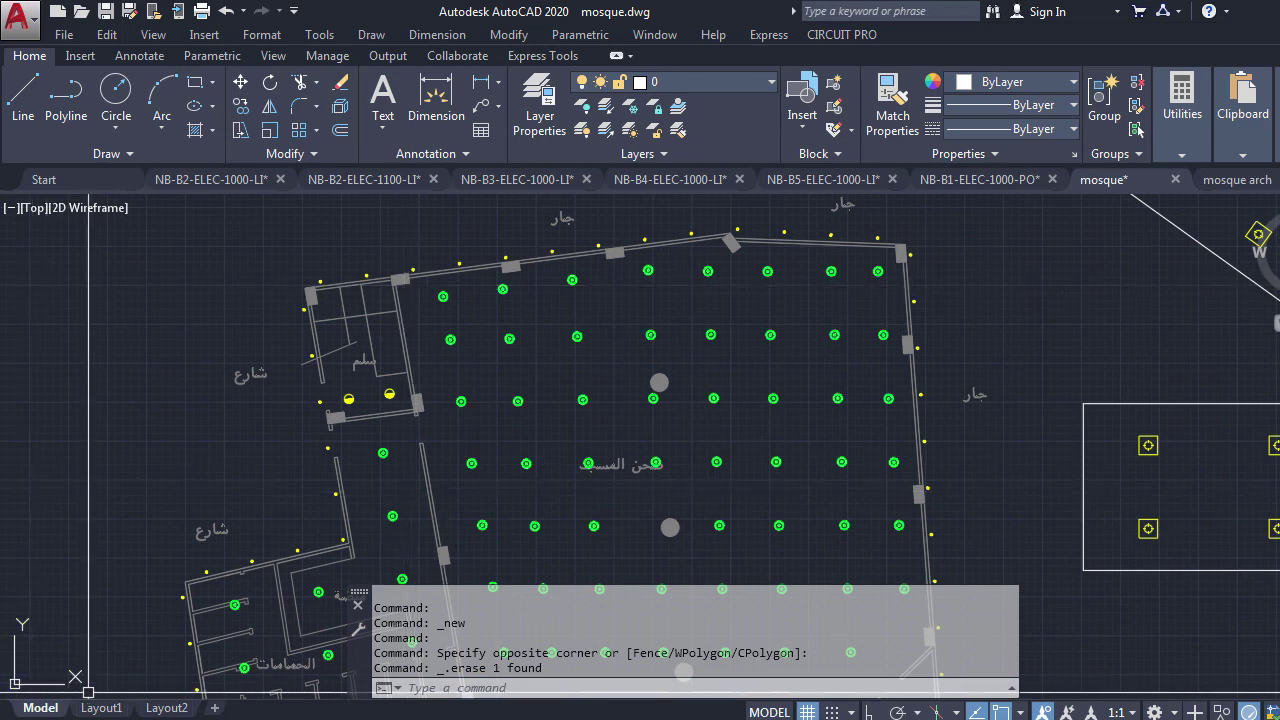
{"action": "middle_click_drag", "start_coordinate": [601, 394], "coordinate": [606, 294]}
{"action": "scroll", "coordinate": [544, 409], "scroll_direction": "down", "scroll_amount": 1}
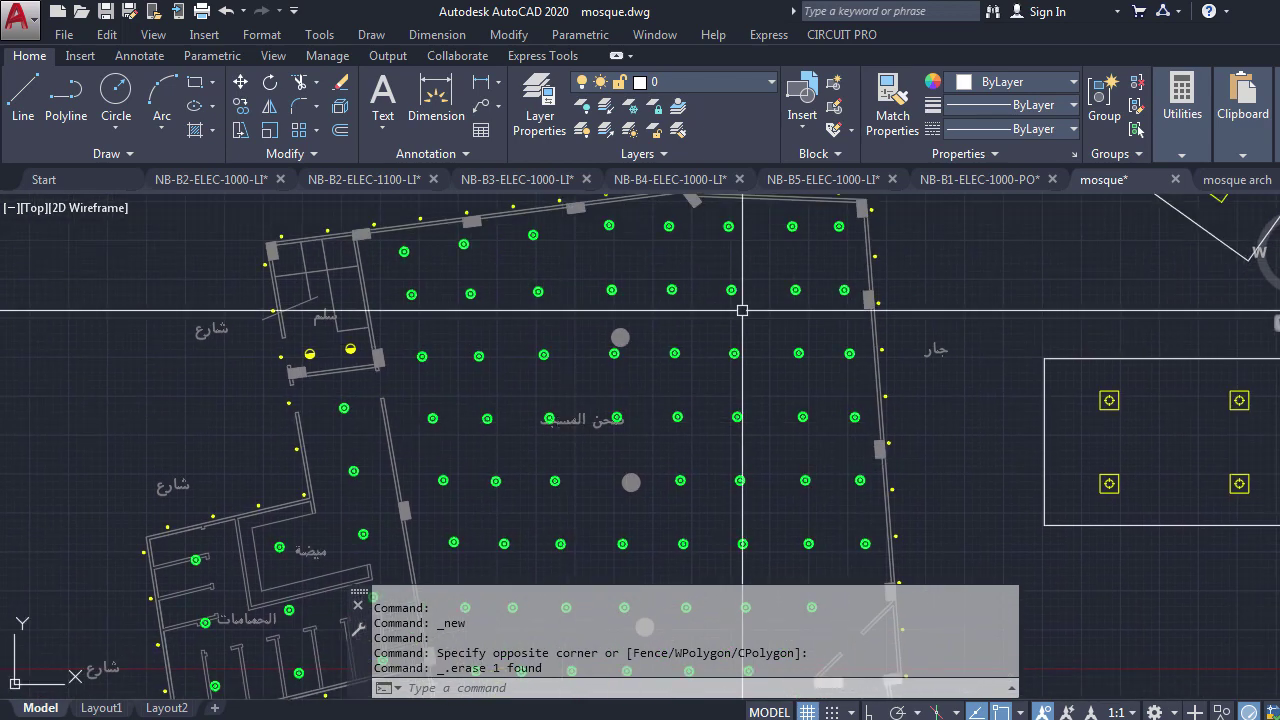
{"action": "scroll", "coordinate": [753, 258], "scroll_direction": "up", "scroll_amount": 1}
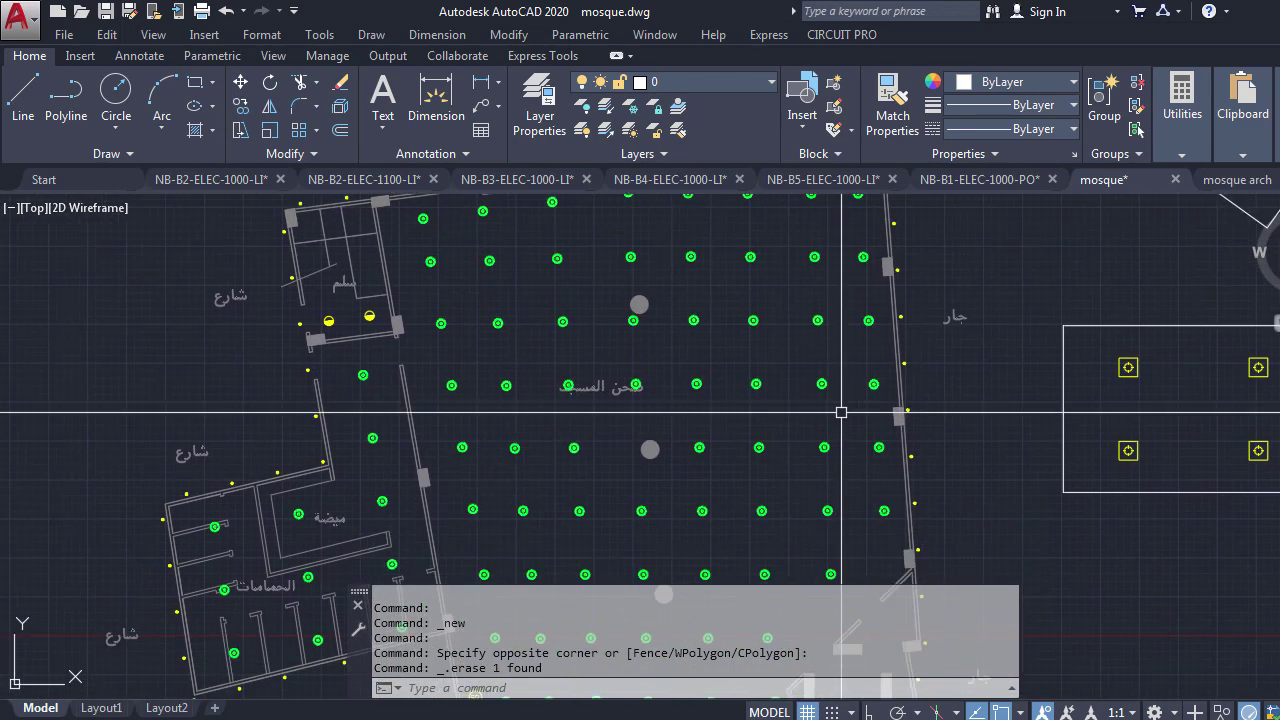
{"action": "scroll", "coordinate": [845, 410], "scroll_direction": "down", "scroll_amount": 1}
{"action": "scroll", "coordinate": [840, 360], "scroll_direction": "up", "scroll_amount": 1}
{"action": "scroll", "coordinate": [830, 382], "scroll_direction": "down", "scroll_amount": 1}
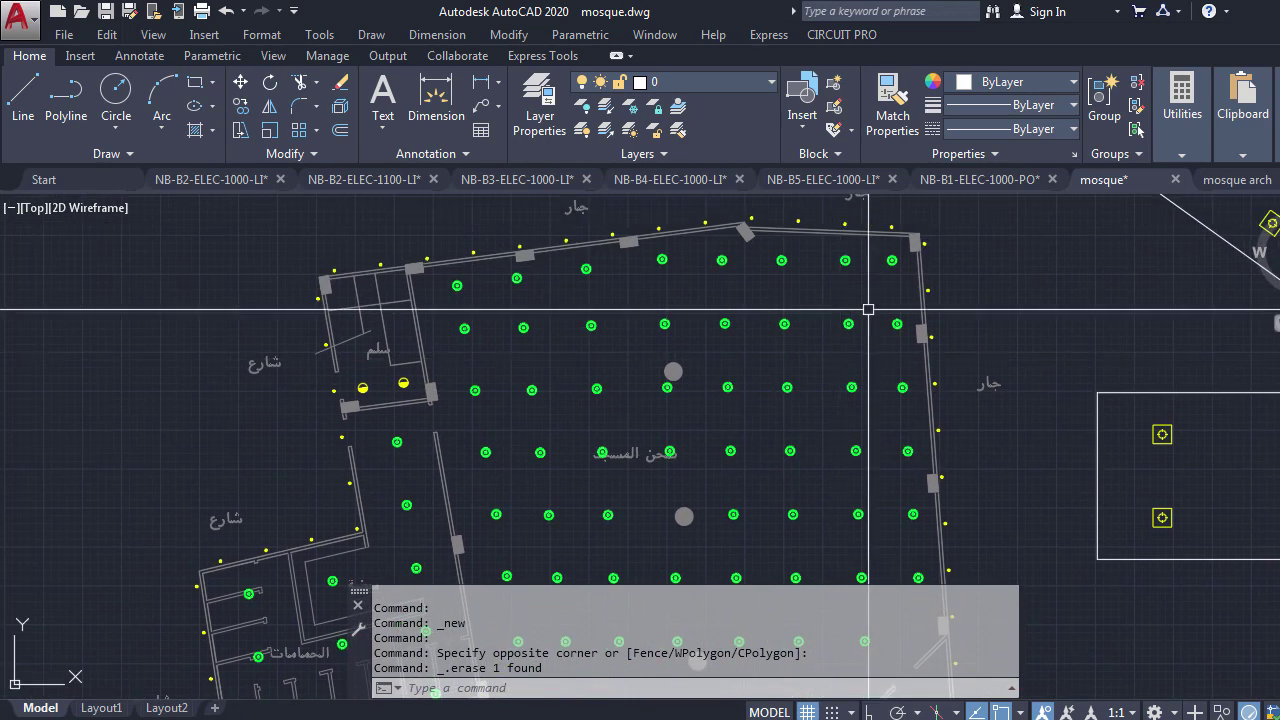
{"action": "scroll", "coordinate": [540, 370], "scroll_direction": "up", "scroll_amount": 1}
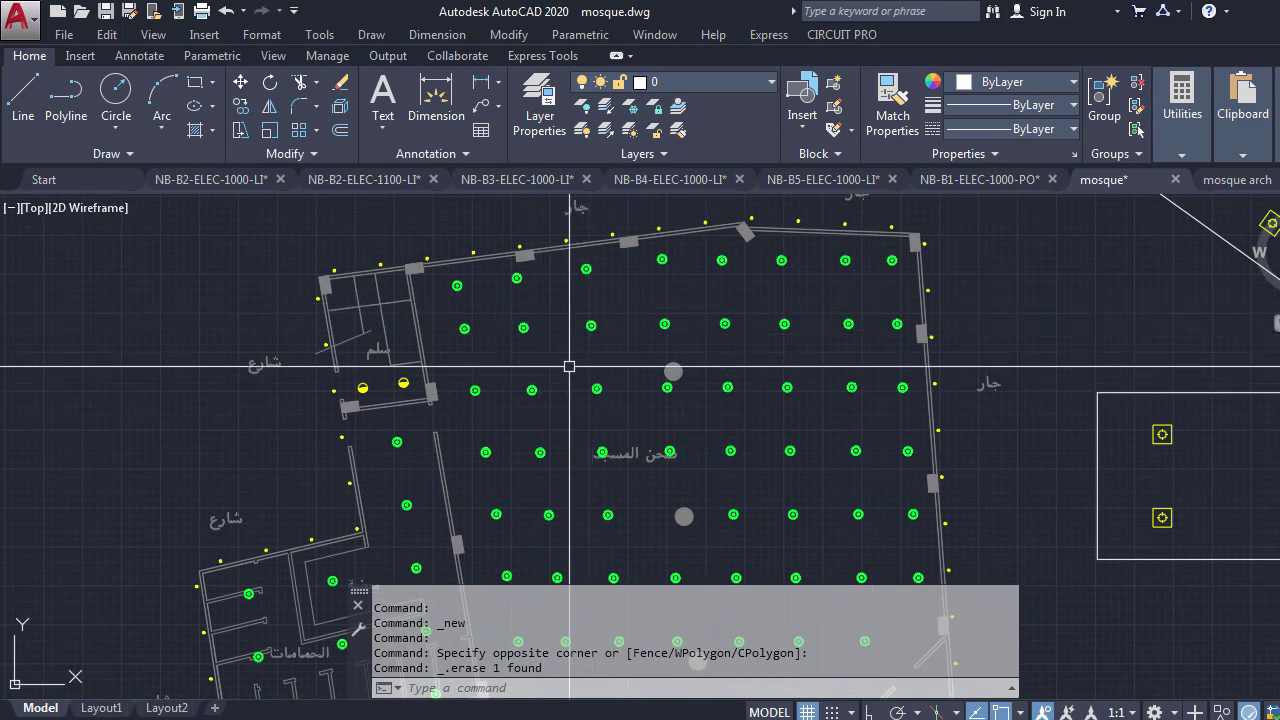
{"action": "scroll", "coordinate": [590, 350], "scroll_direction": "down", "scroll_amount": 1}
{"action": "scroll", "coordinate": [673, 358], "scroll_direction": "down", "scroll_amount": 1}
{"action": "scroll", "coordinate": [673, 358], "scroll_direction": "down", "scroll_amount": 1}
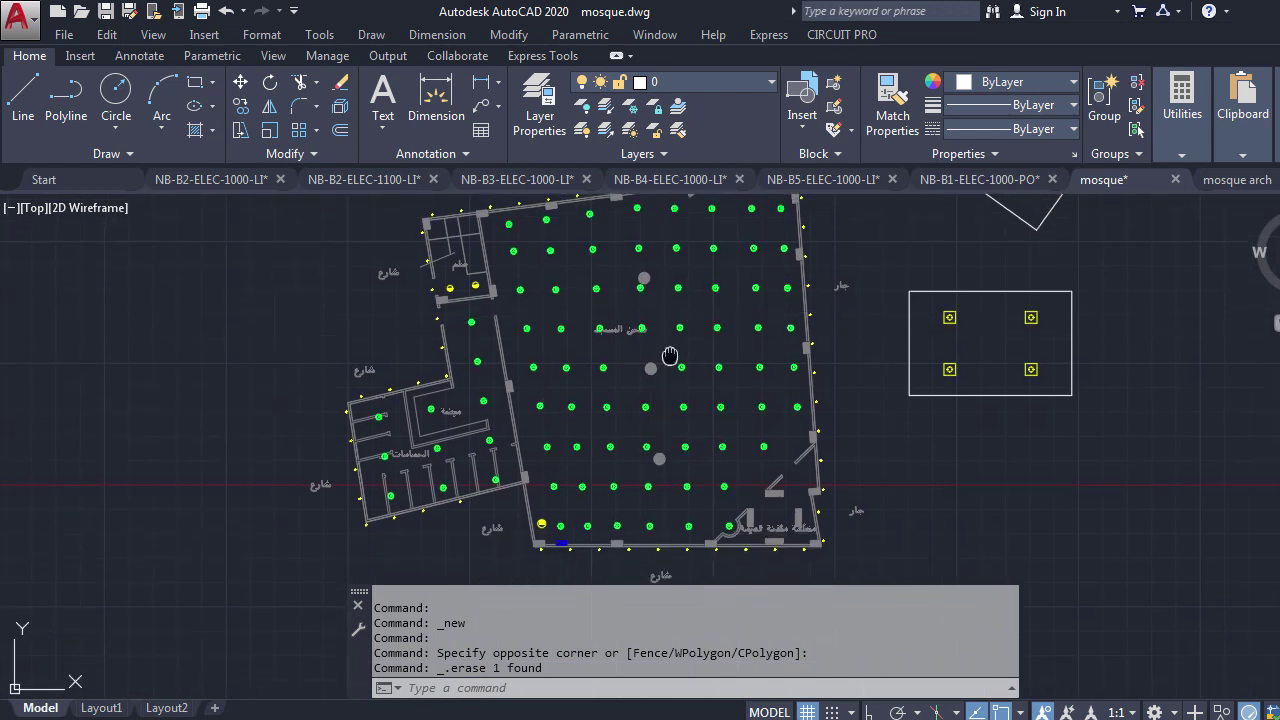
{"action": "scroll", "coordinate": [656, 363], "scroll_direction": "up", "scroll_amount": 1}
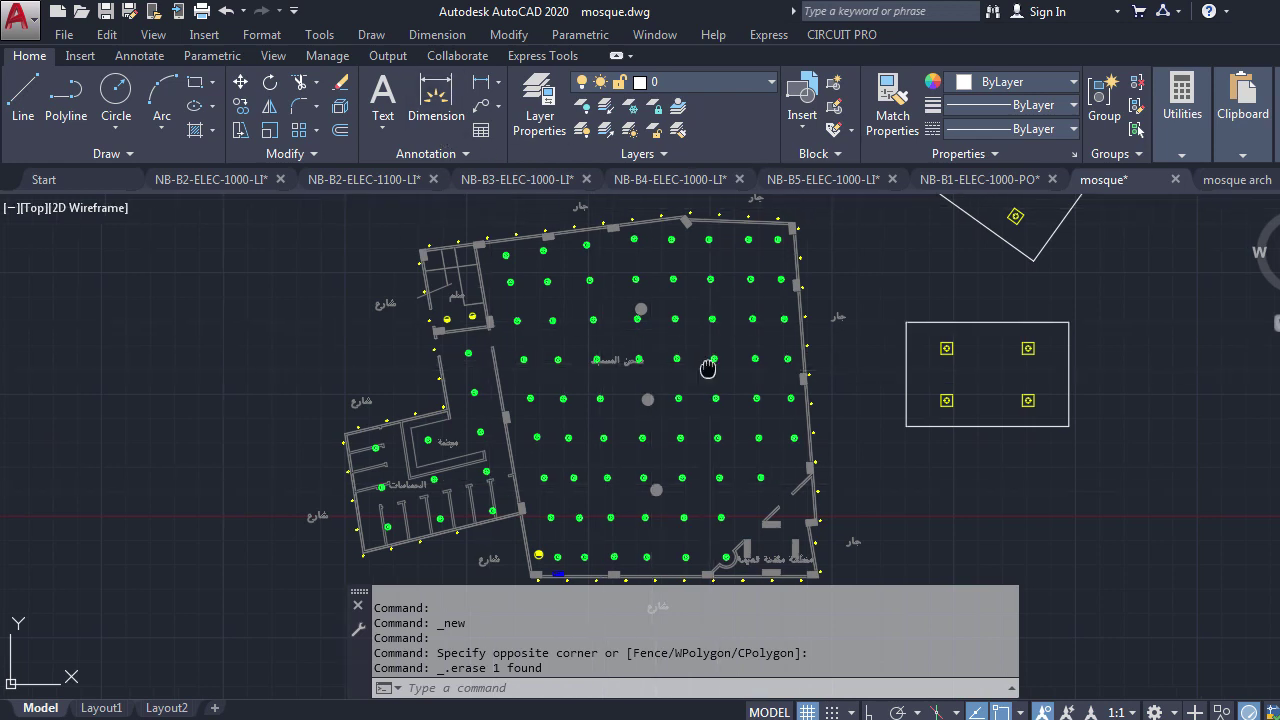
{"action": "middle_click_drag", "start_coordinate": [797, 249], "coordinate": [769, 231]}
{"action": "middle_click_drag", "start_coordinate": [619, 407], "coordinate": [653, 413]}
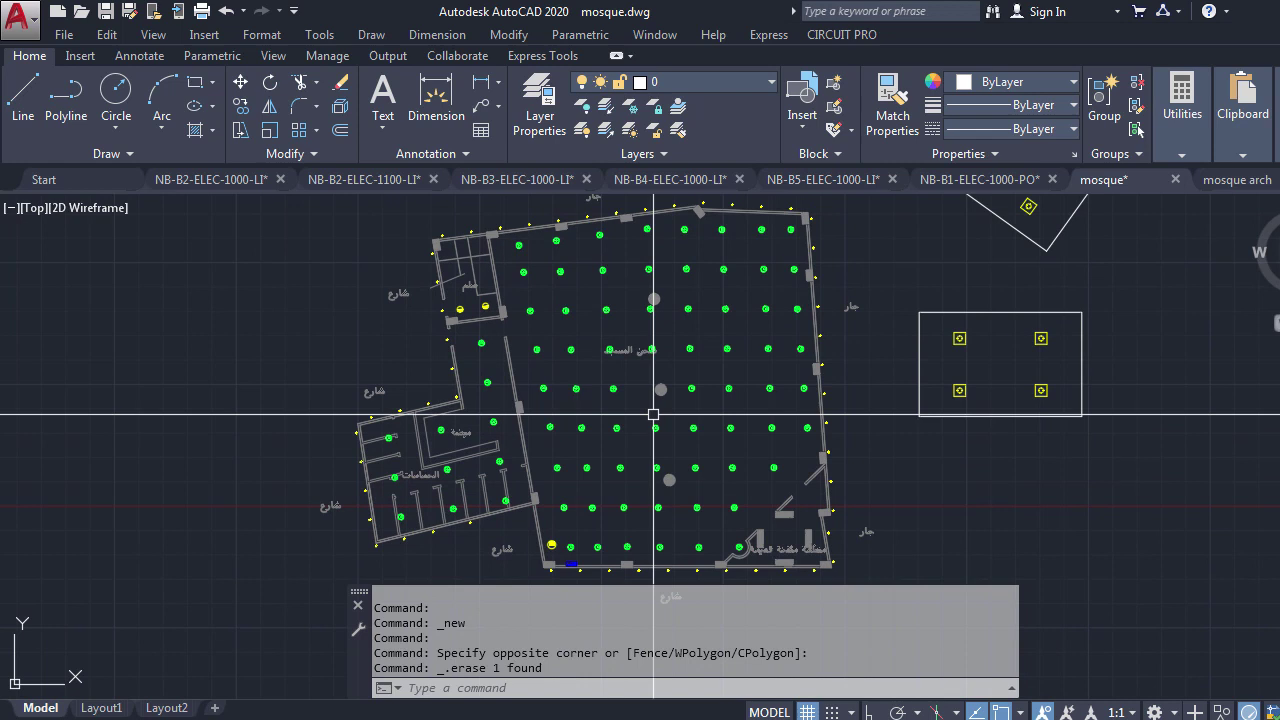
{"action": "middle_click_drag", "start_coordinate": [529, 404], "coordinate": [495, 425]}
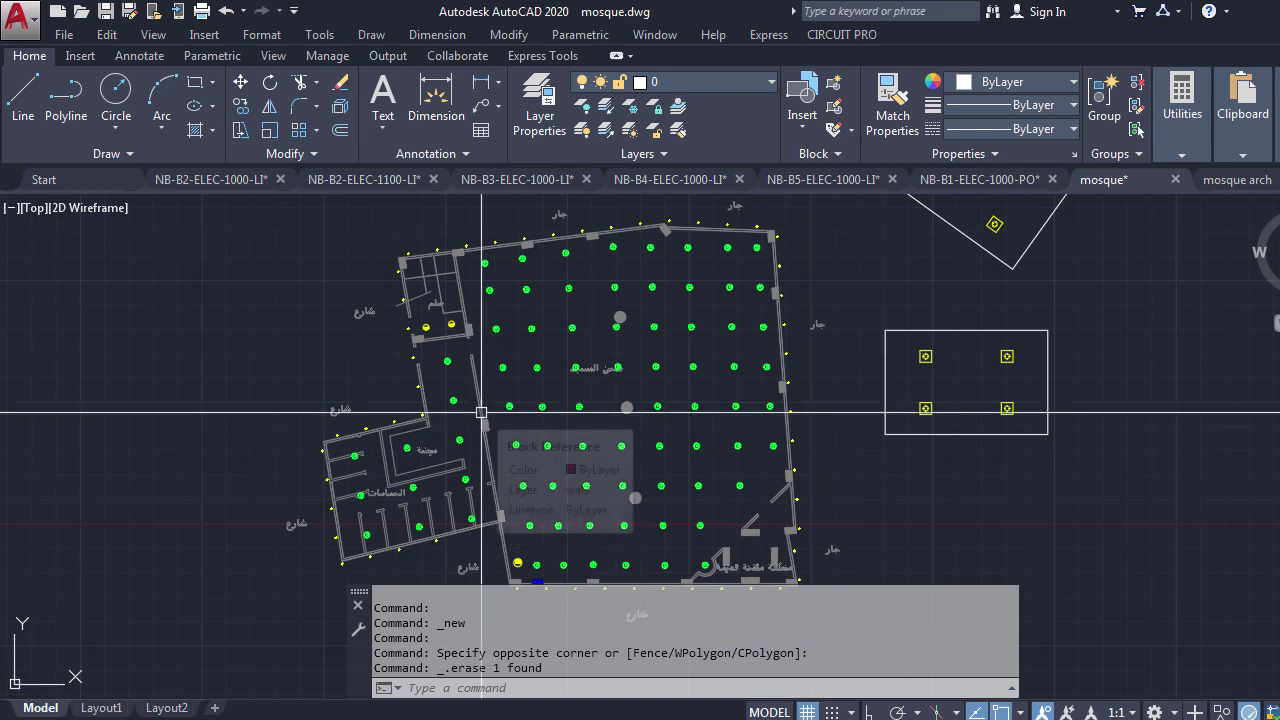
{"action": "mouse_move", "coordinate": [494, 424]}
{"action": "middle_mouse_down"}
{"action": "mouse_move", "coordinate": [479, 394]}
{"action": "mouse_move", "coordinate": [534, 377]}
{"action": "middle_mouse_up"}
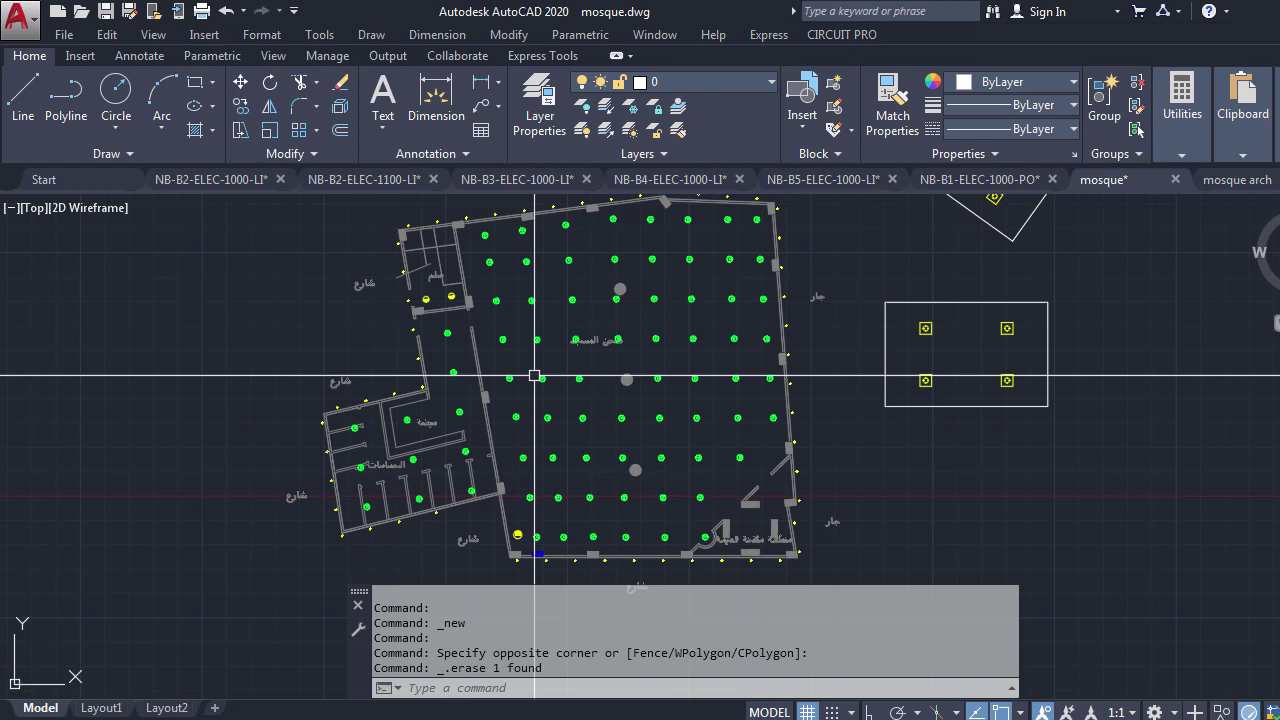
{"action": "middle_click_drag", "start_coordinate": [769, 245], "coordinate": [726, 380]}
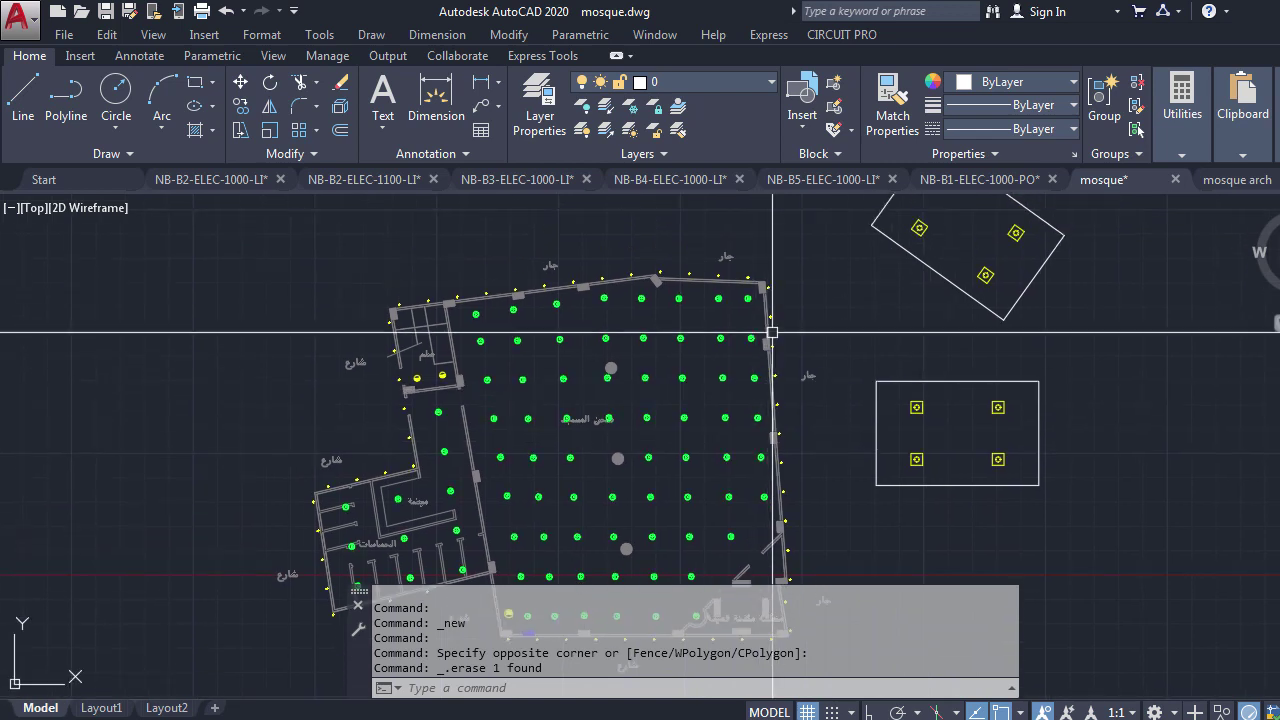
{"action": "middle_click_drag", "start_coordinate": [900, 251], "coordinate": [851, 253]}
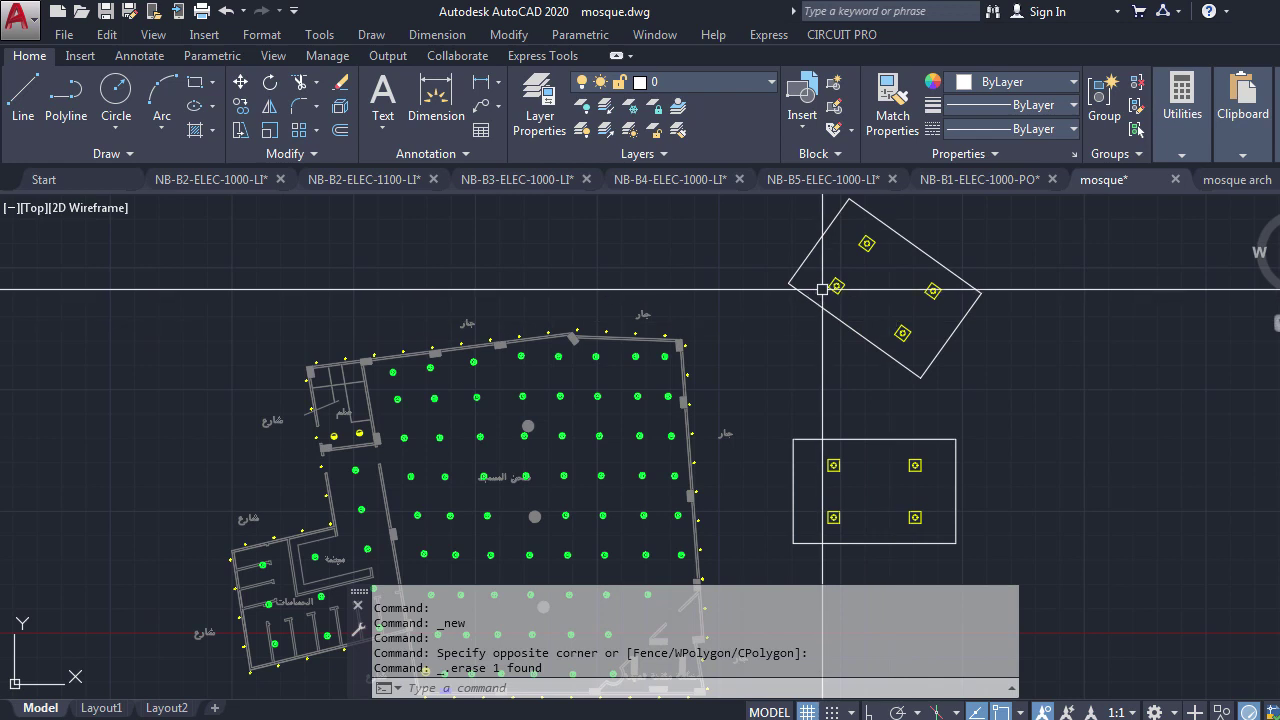
{"action": "middle_click_drag", "start_coordinate": [785, 370], "coordinate": [837, 325]}
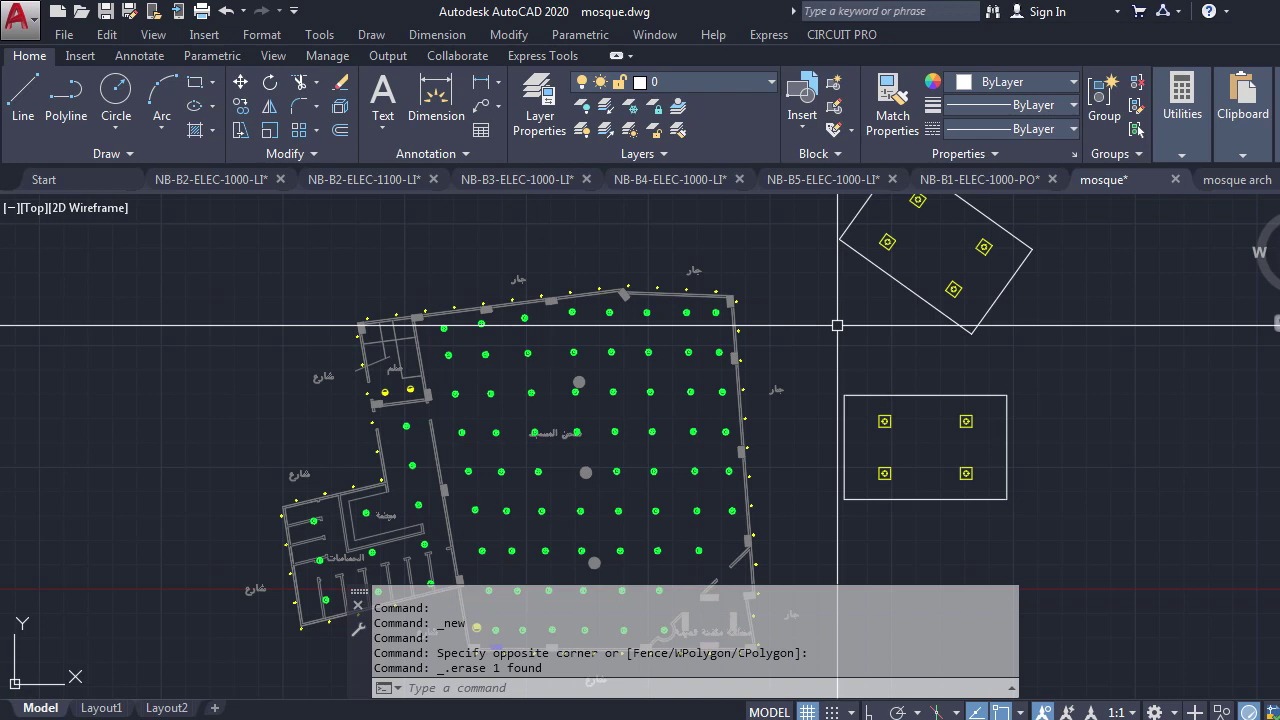
Pan the AutoCAD mosque drawing to shift the view.
{"action": "middle_click_drag", "start_coordinate": [837, 325], "coordinate": [734, 375]}
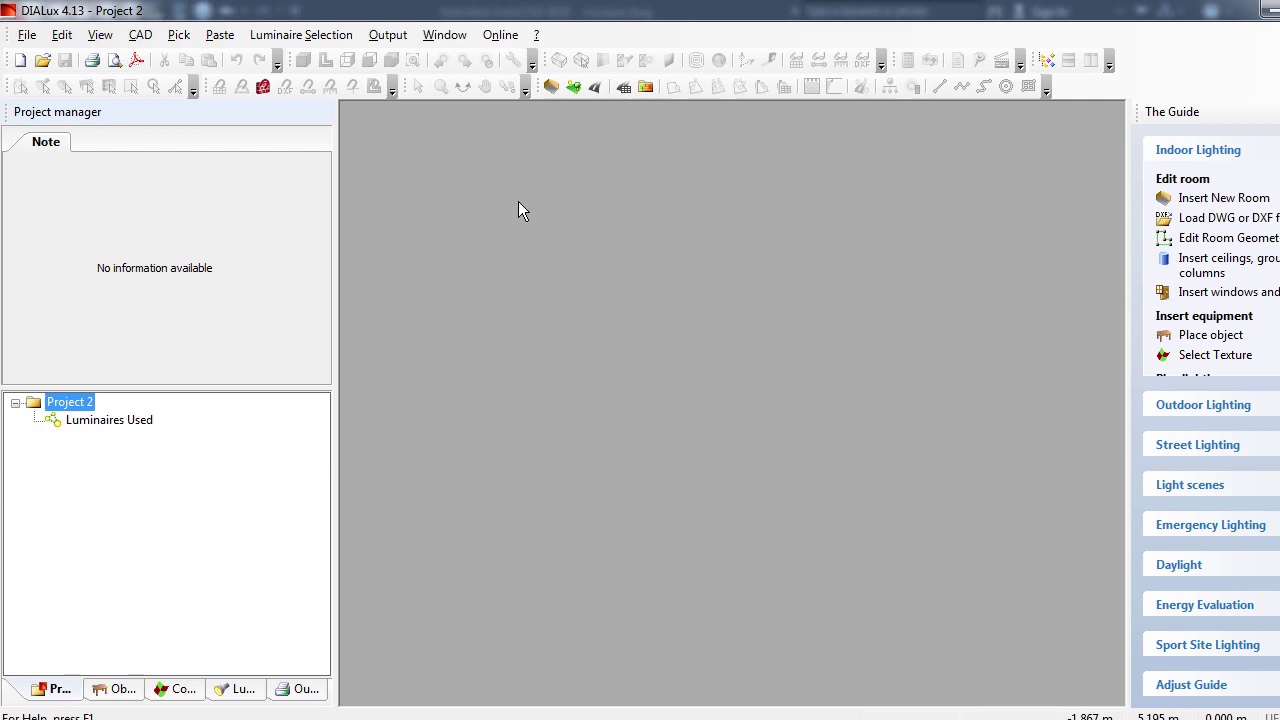
Start a DWG/DXF import and load mosque arch.dwg from the Desktop's mosque dlux folder.
{"action": "left_click", "coordinate": [566, 293]}
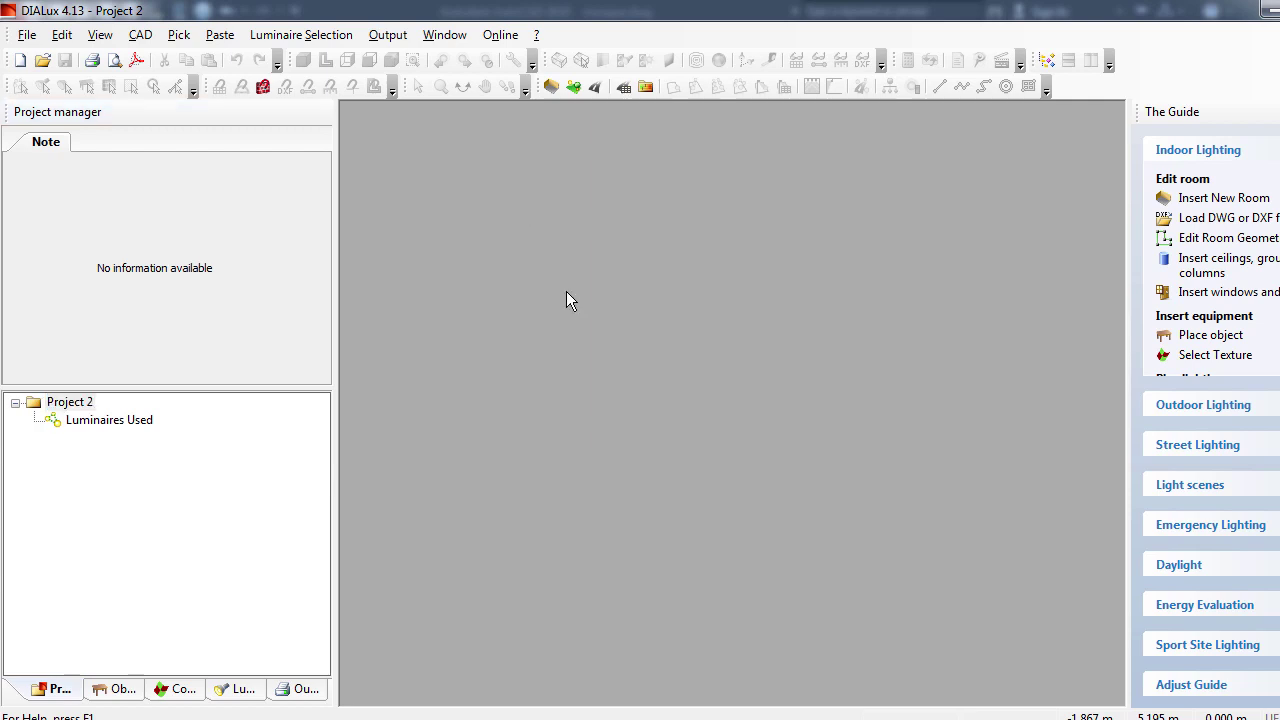
{"action": "left_click", "coordinate": [27, 36]}
{"action": "mouse_move", "coordinate": [62, 198]}
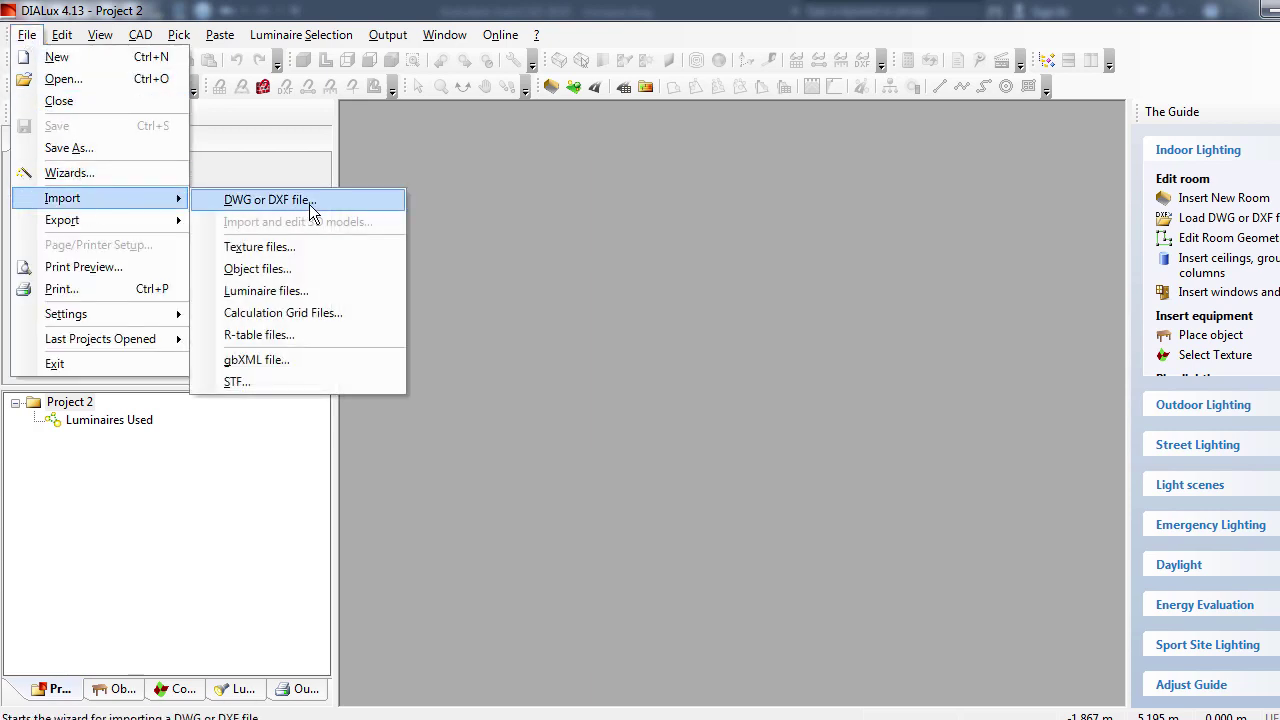
{"action": "left_click", "coordinate": [318, 204]}
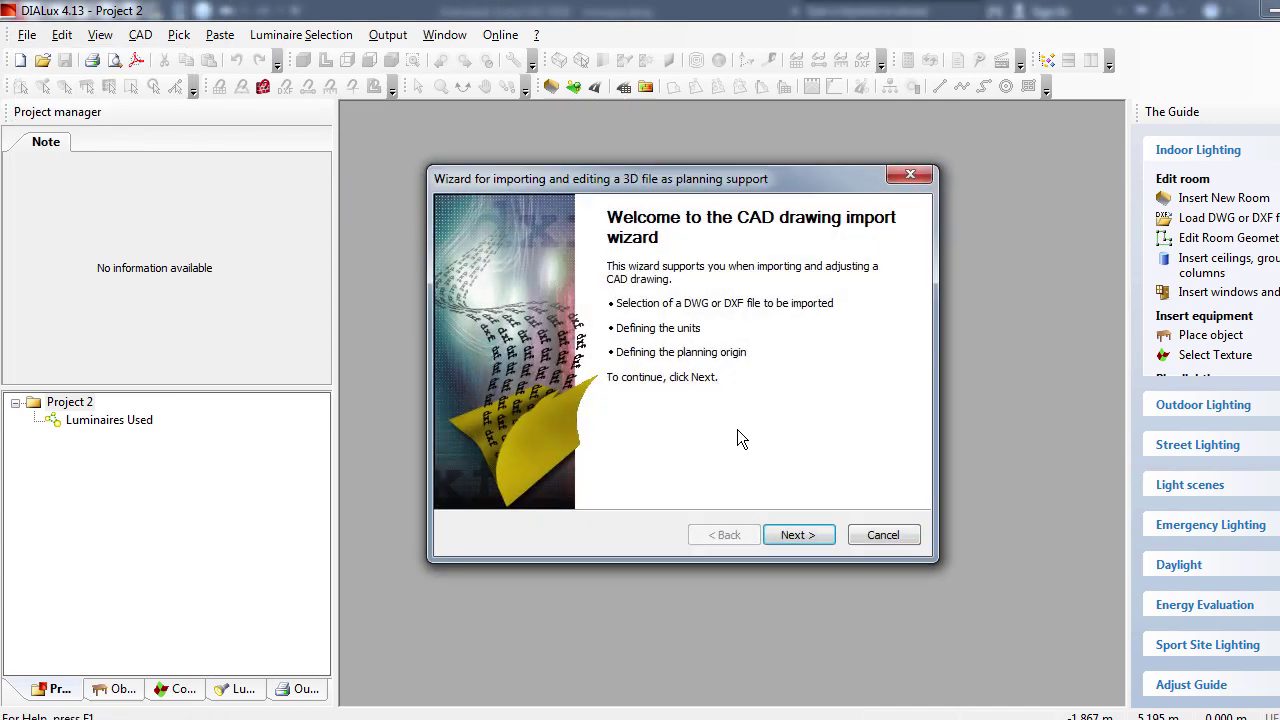
{"action": "left_click", "coordinate": [796, 536]}
{"action": "left_click", "coordinate": [862, 316]}
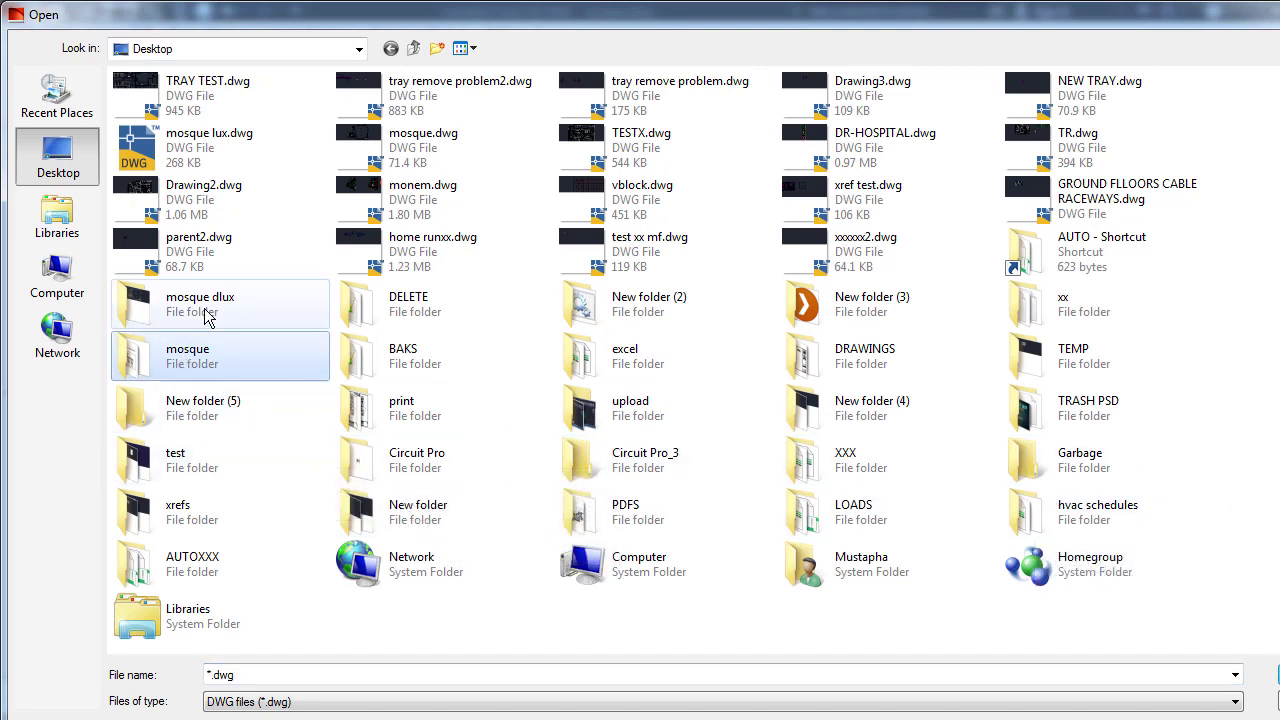
{"action": "double_click", "coordinate": [245, 314]}
{"action": "left_click", "coordinate": [168, 100]}
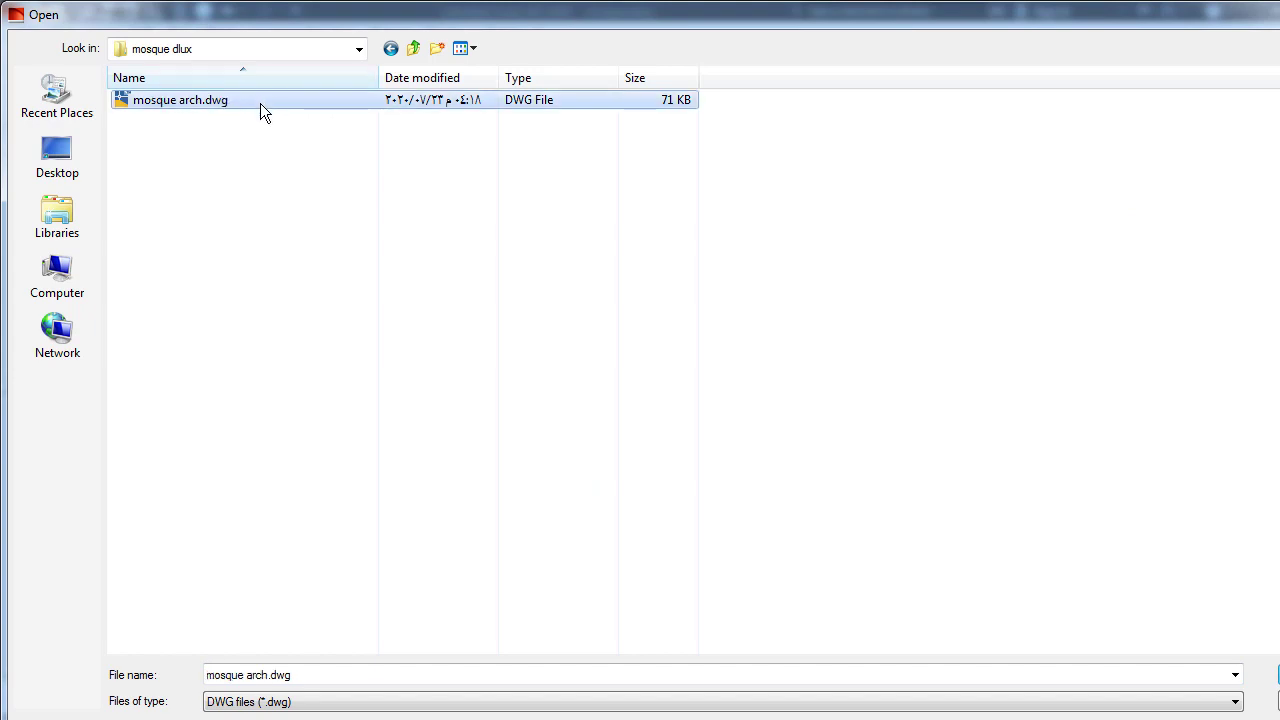
{"action": "double_click", "coordinate": [200, 102]}
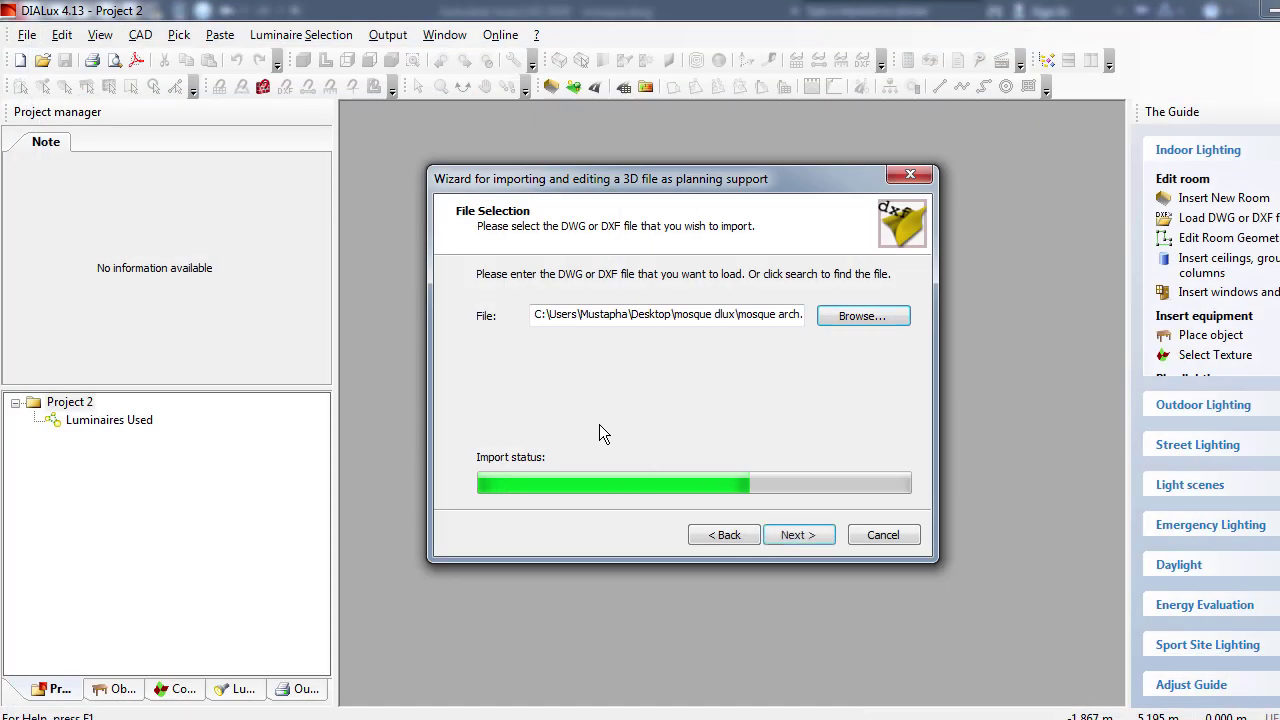
Finish importing the drawing in Millimetres with the Global coordinates system as origin.
{"action": "left_click", "coordinate": [816, 535]}
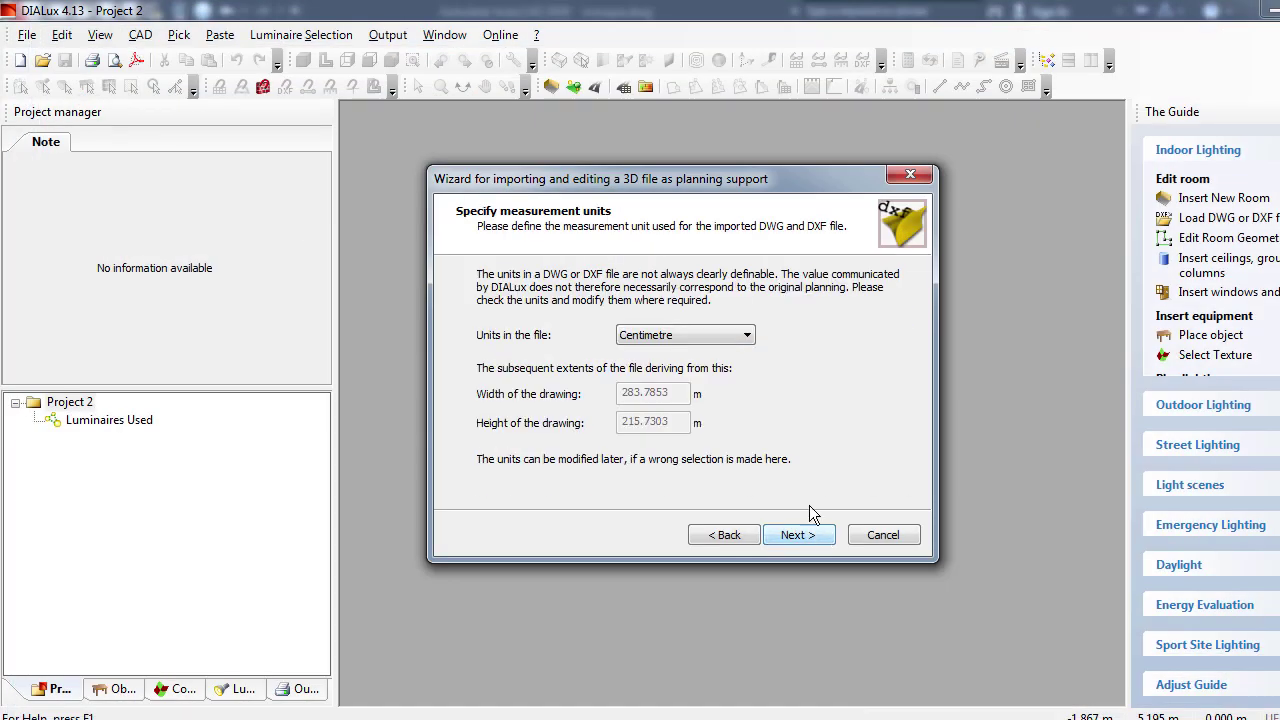
{"action": "left_click", "coordinate": [708, 336]}
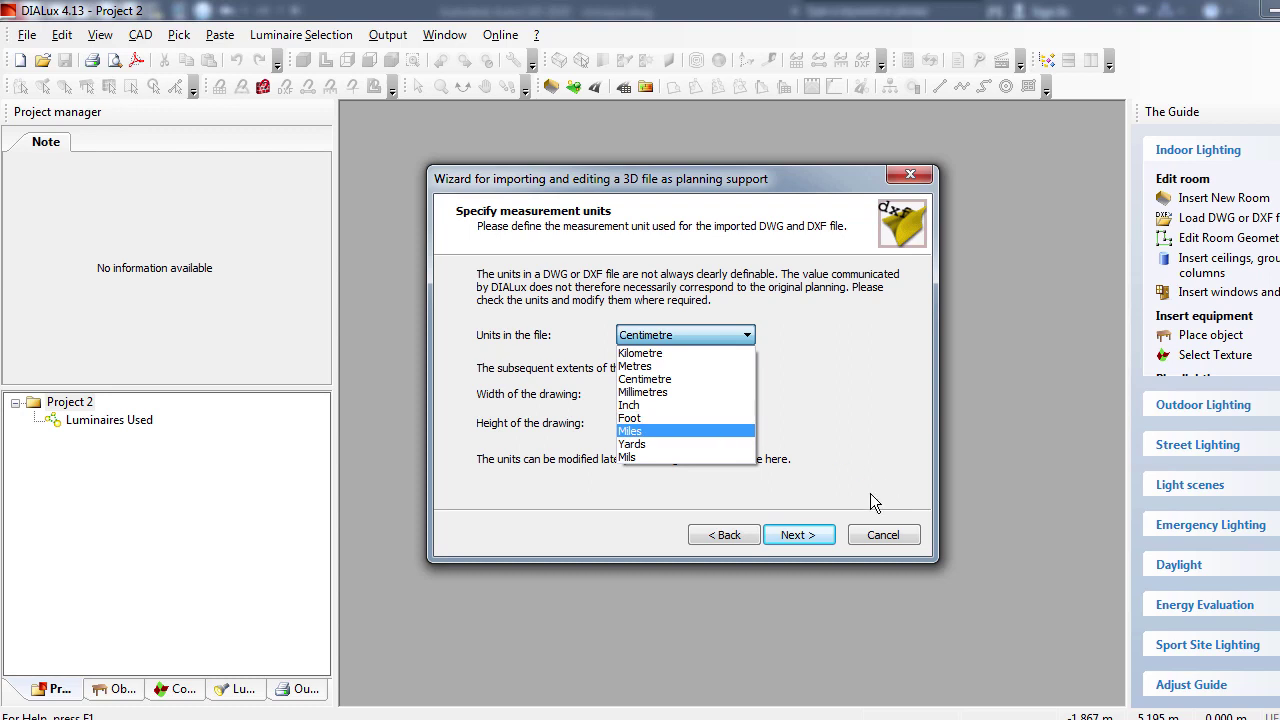
{"action": "left_click", "coordinate": [659, 393]}
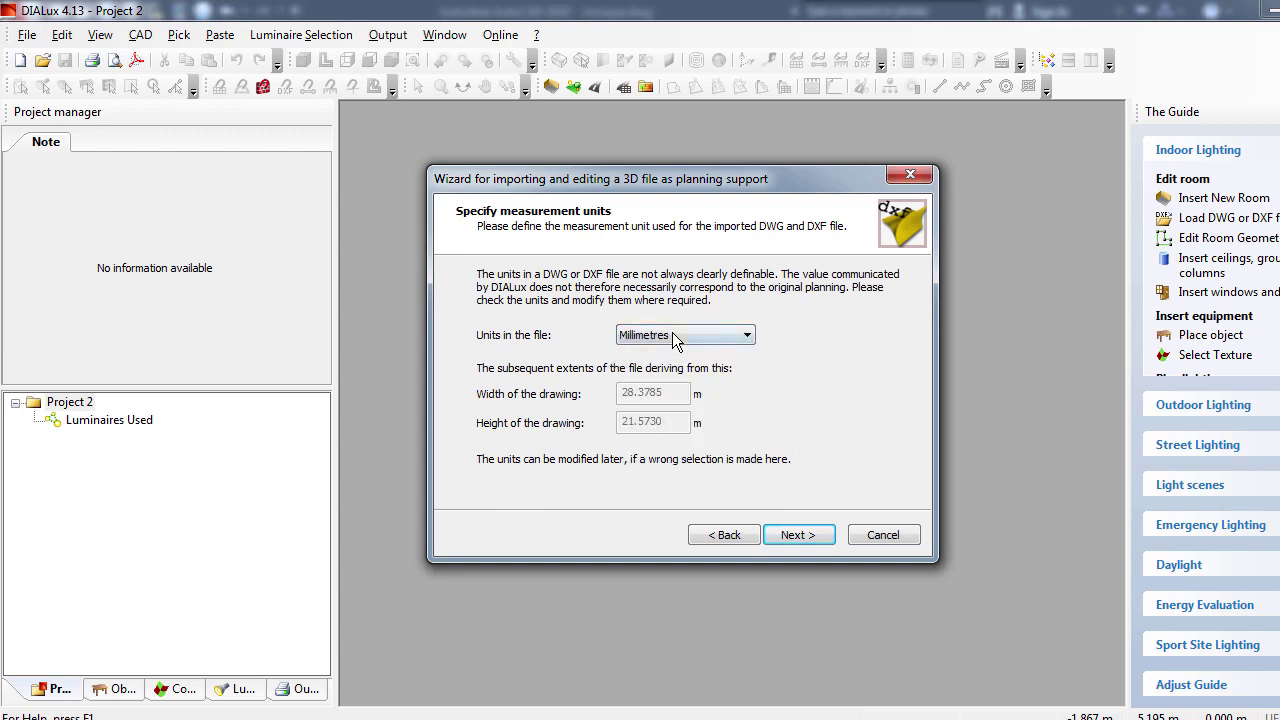
{"action": "left_click", "coordinate": [792, 537]}
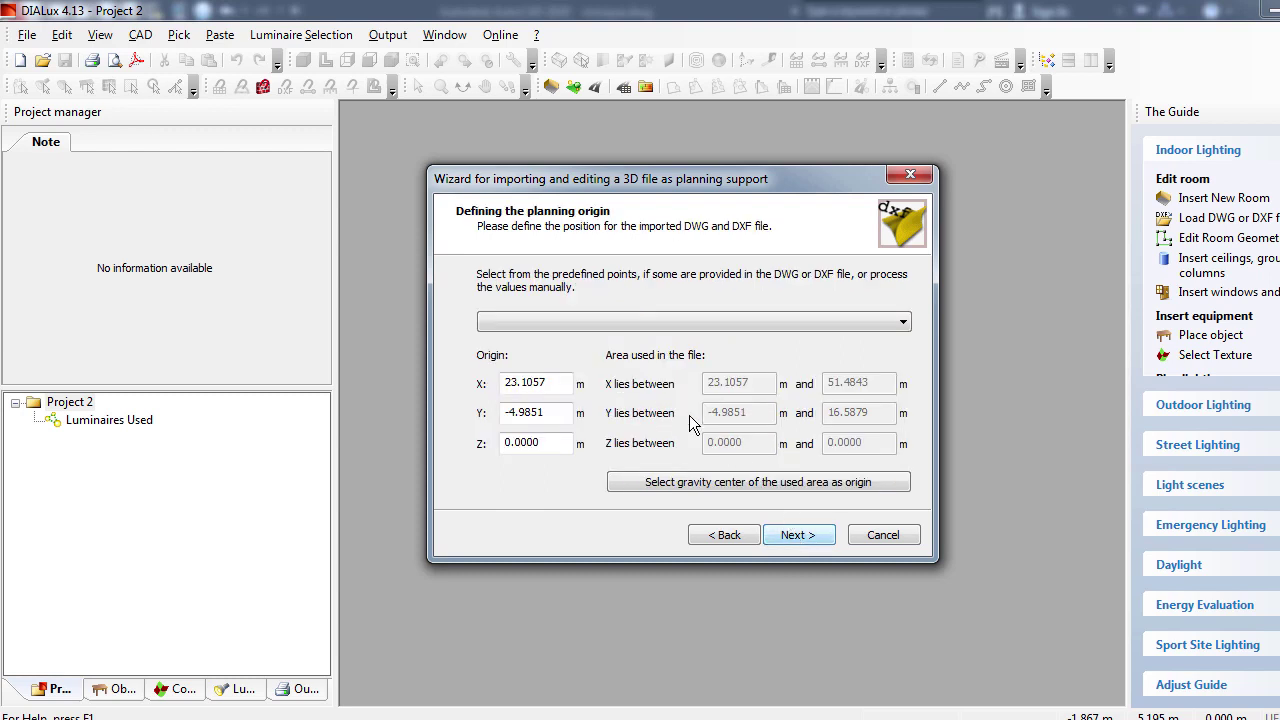
{"action": "left_click", "coordinate": [550, 322]}
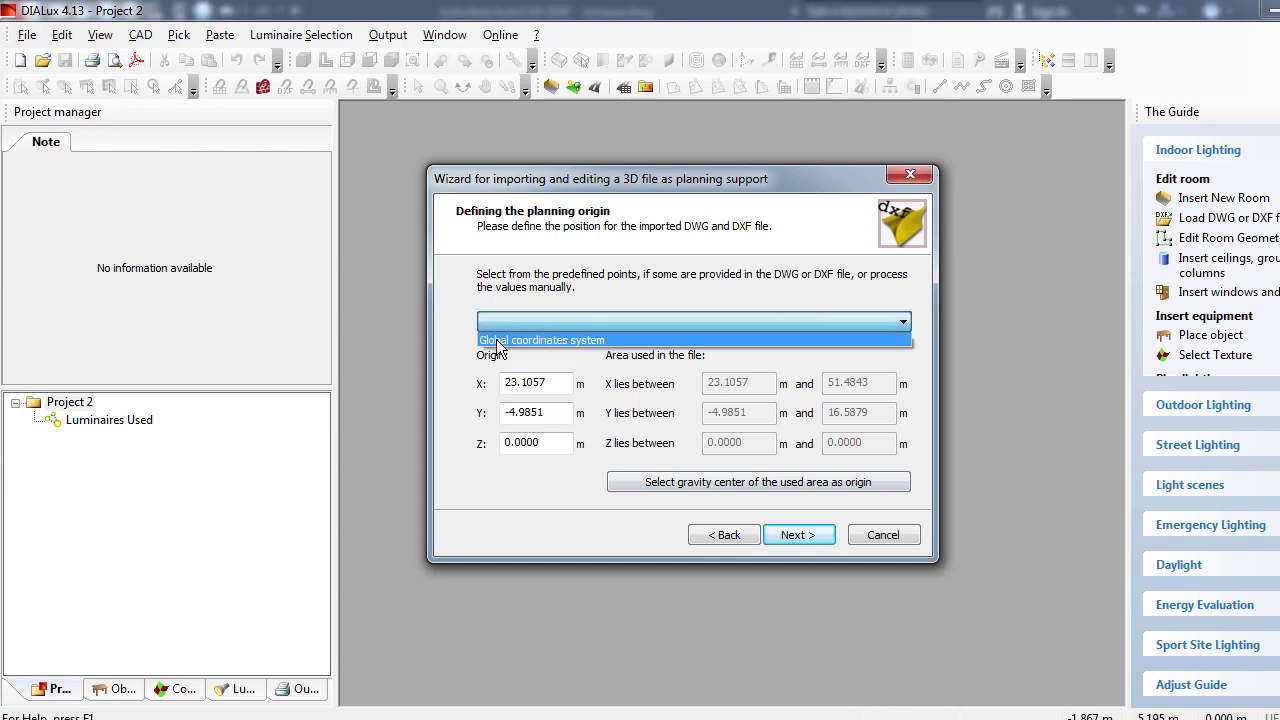
{"action": "left_click", "coordinate": [603, 341]}
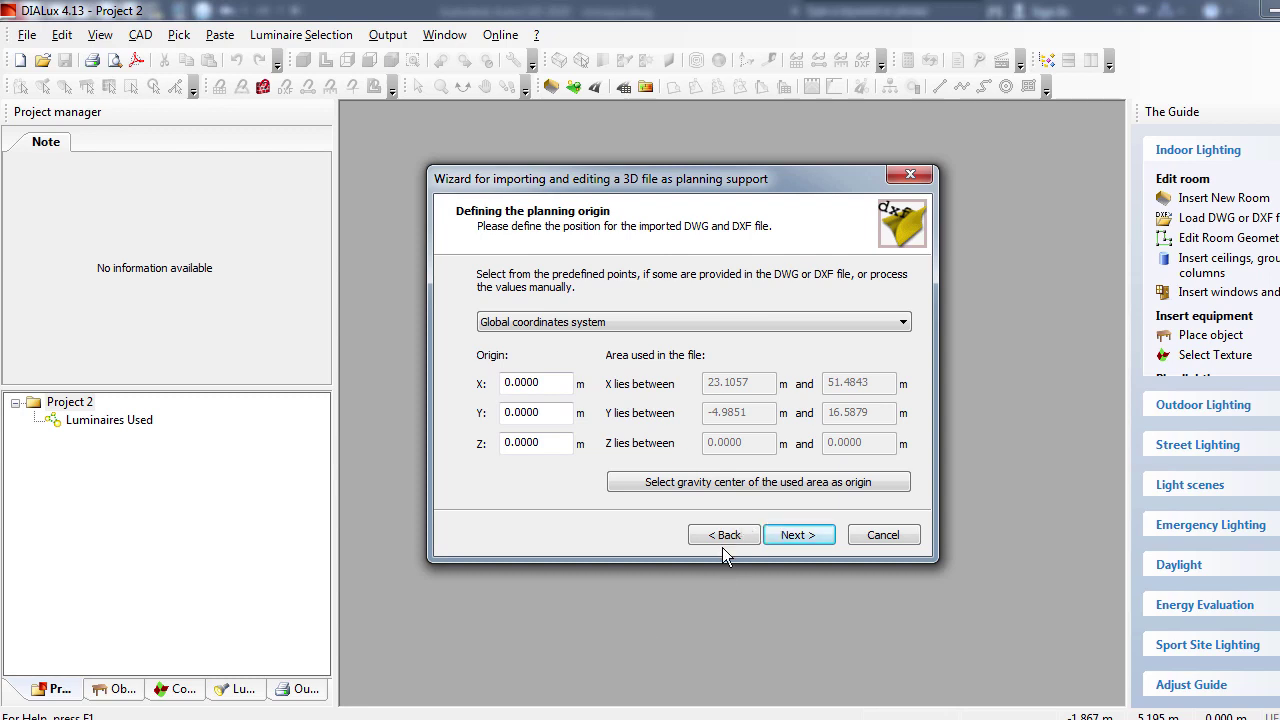
{"action": "left_click", "coordinate": [790, 540]}
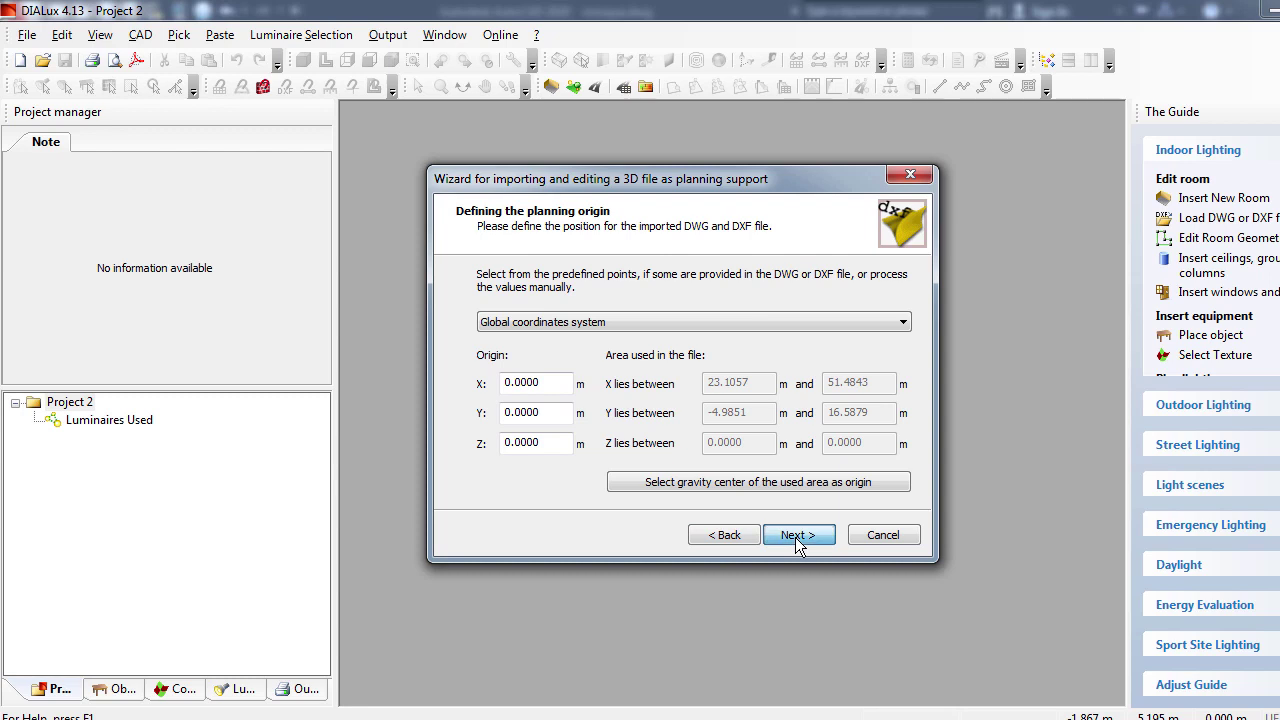
{"action": "left_click", "coordinate": [792, 538]}
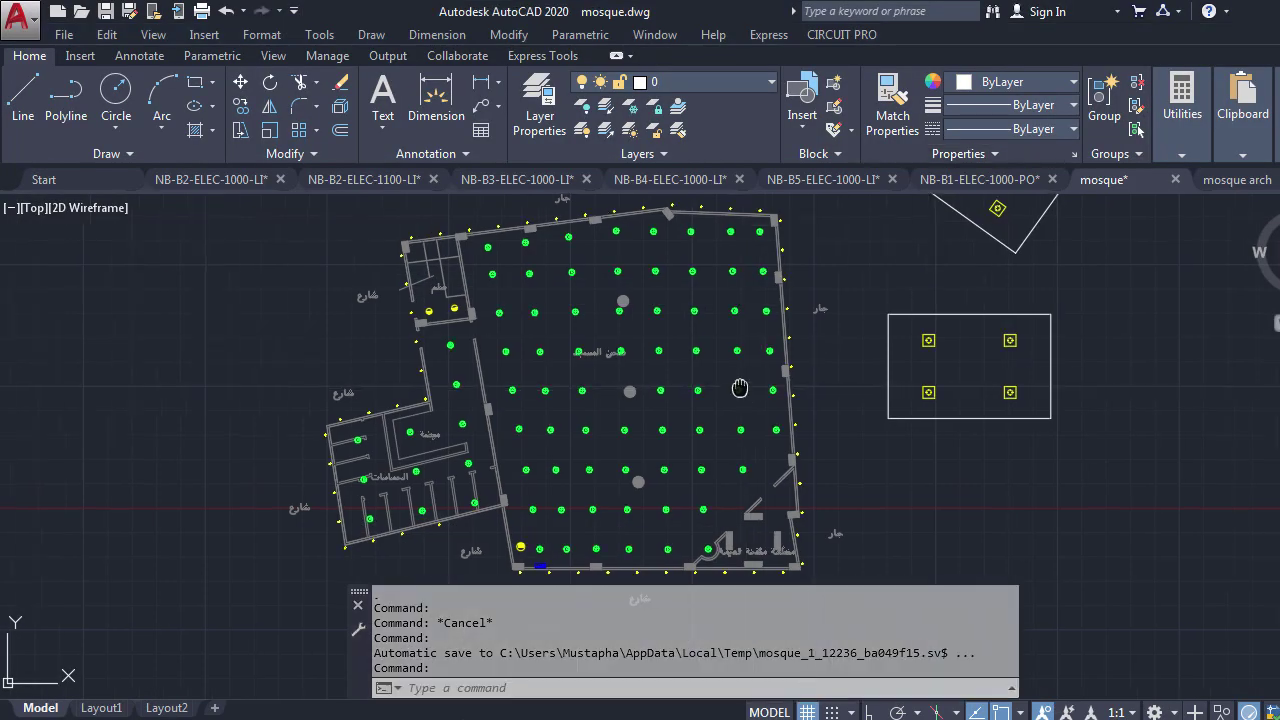
Zoom to the mosque plan's lower-left wall corner and erase the EOX block there.
{"action": "scroll", "coordinate": [701, 388], "scroll_direction": "up", "scroll_amount": 1}
{"action": "scroll", "coordinate": [701, 388], "scroll_direction": "down", "scroll_amount": 3}
{"action": "scroll", "coordinate": [701, 388], "scroll_direction": "up", "scroll_amount": 3}
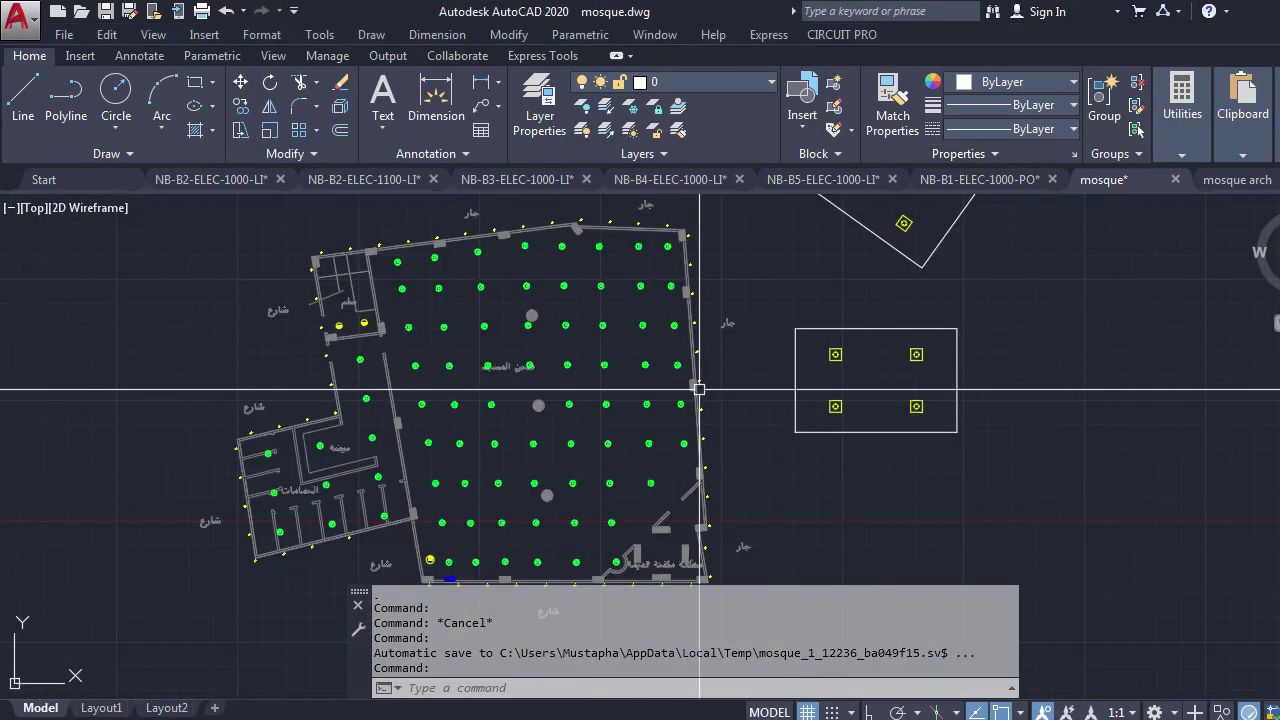
{"action": "mouse_move", "coordinate": [530, 407]}
{"action": "middle_mouse_down"}
{"action": "mouse_move", "coordinate": [684, 366]}
{"action": "mouse_move", "coordinate": [646, 381]}
{"action": "middle_mouse_up"}
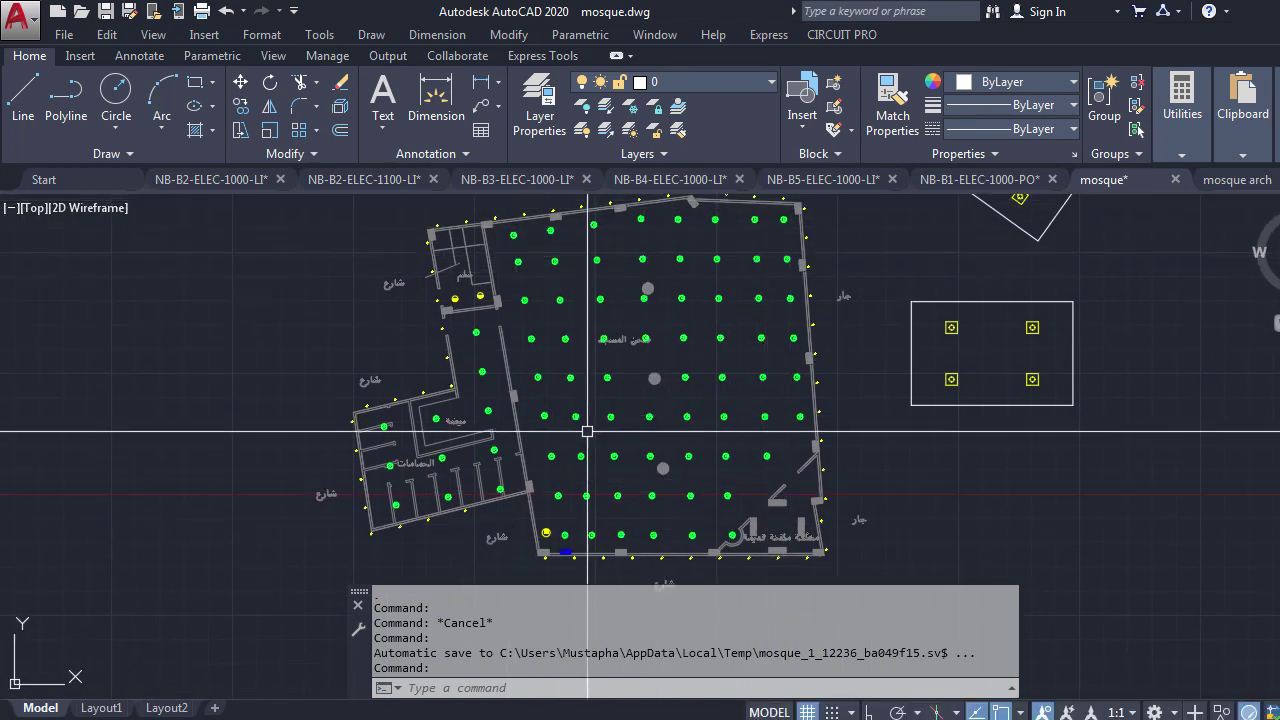
{"action": "middle_click_drag", "start_coordinate": [590, 290], "coordinate": [573, 295]}
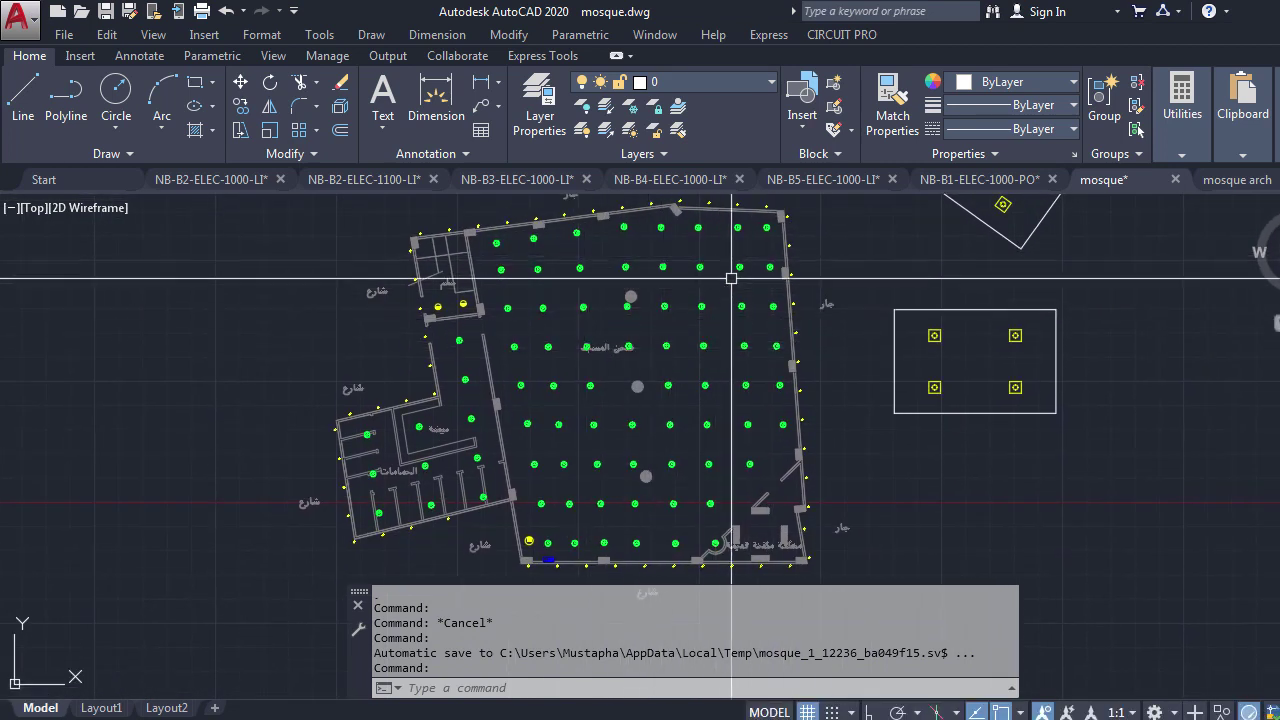
{"action": "middle_click_drag", "start_coordinate": [623, 394], "coordinate": [635, 392]}
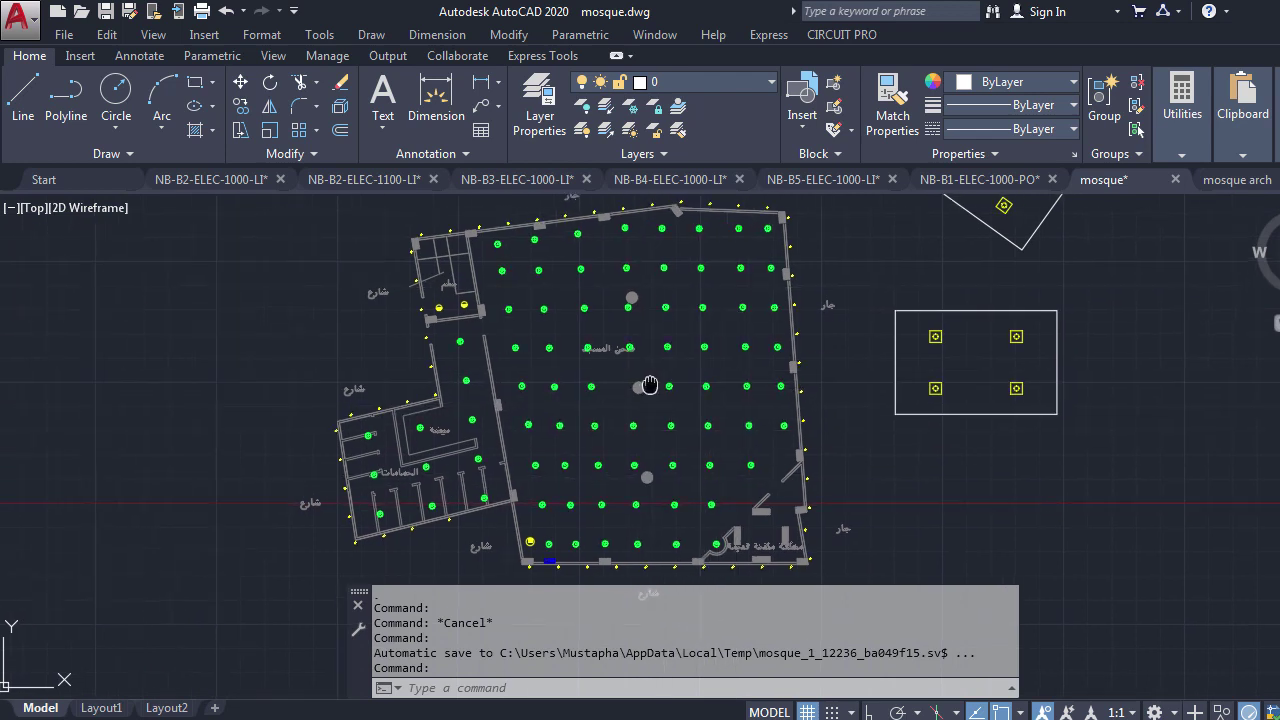
{"action": "scroll", "coordinate": [560, 530], "scroll_direction": "up", "scroll_amount": 1}
{"action": "scroll", "coordinate": [600, 500], "scroll_direction": "up", "scroll_amount": 3}
{"action": "scroll", "coordinate": [650, 462], "scroll_direction": "down", "scroll_amount": 2}
{"action": "left_click", "coordinate": [648, 463]}
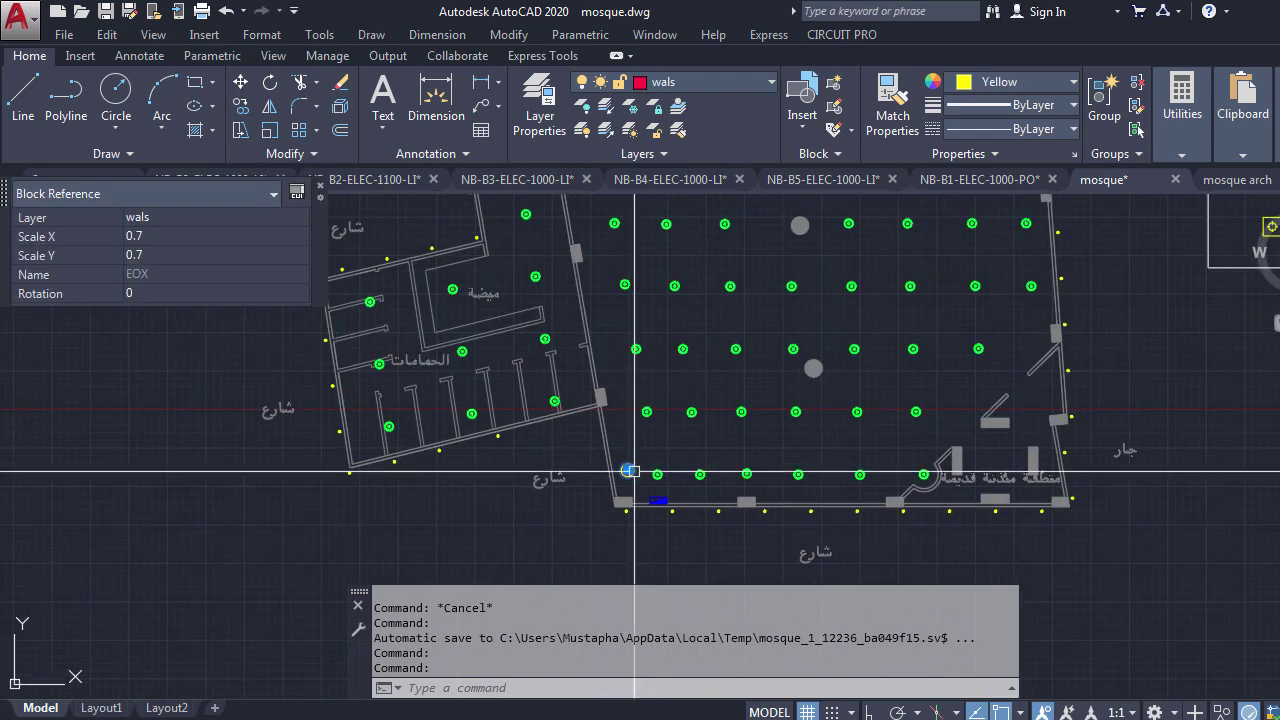
{"action": "key", "text": "Delete"}
{"action": "scroll", "coordinate": [650, 465], "scroll_direction": "down", "scroll_amount": 5}
{"action": "middle_click_drag", "start_coordinate": [766, 351], "coordinate": [768, 348]}
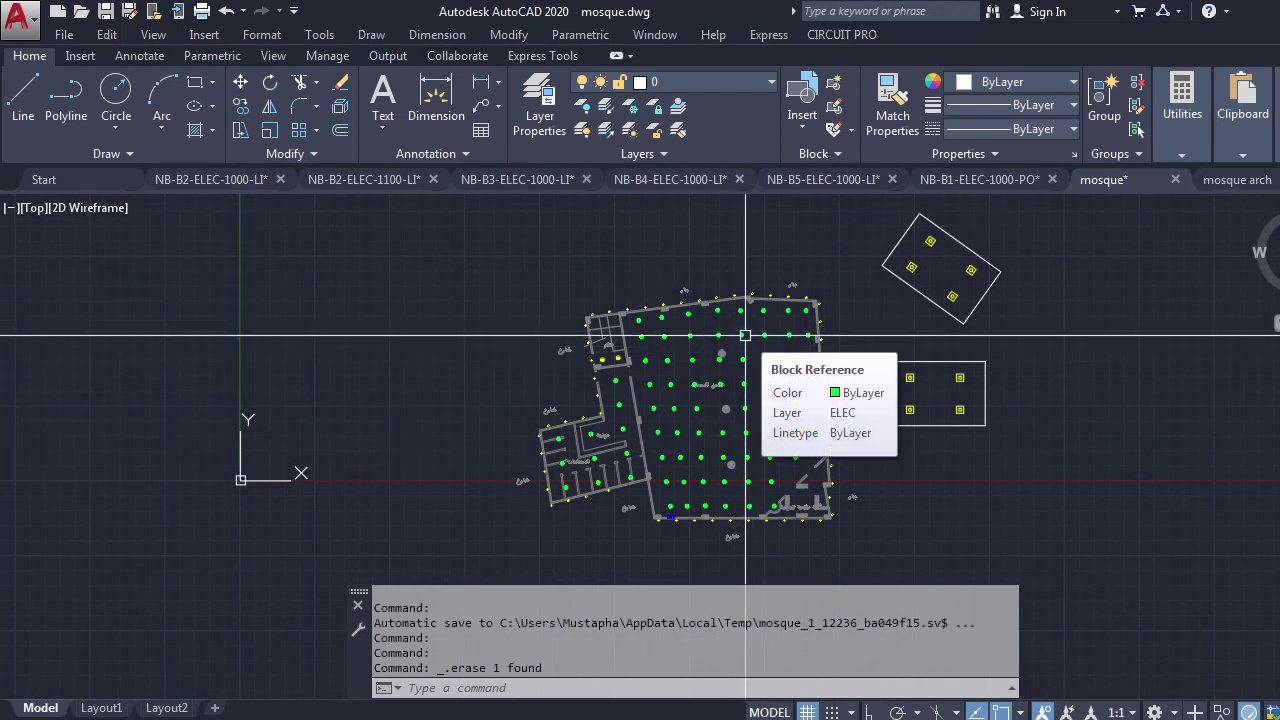
Start a polyline at the hall's wall corner, tracing the diagonal wall and bottom wall to its left end.
{"action": "type", "text": "p"}
{"action": "key", "text": "Return"}
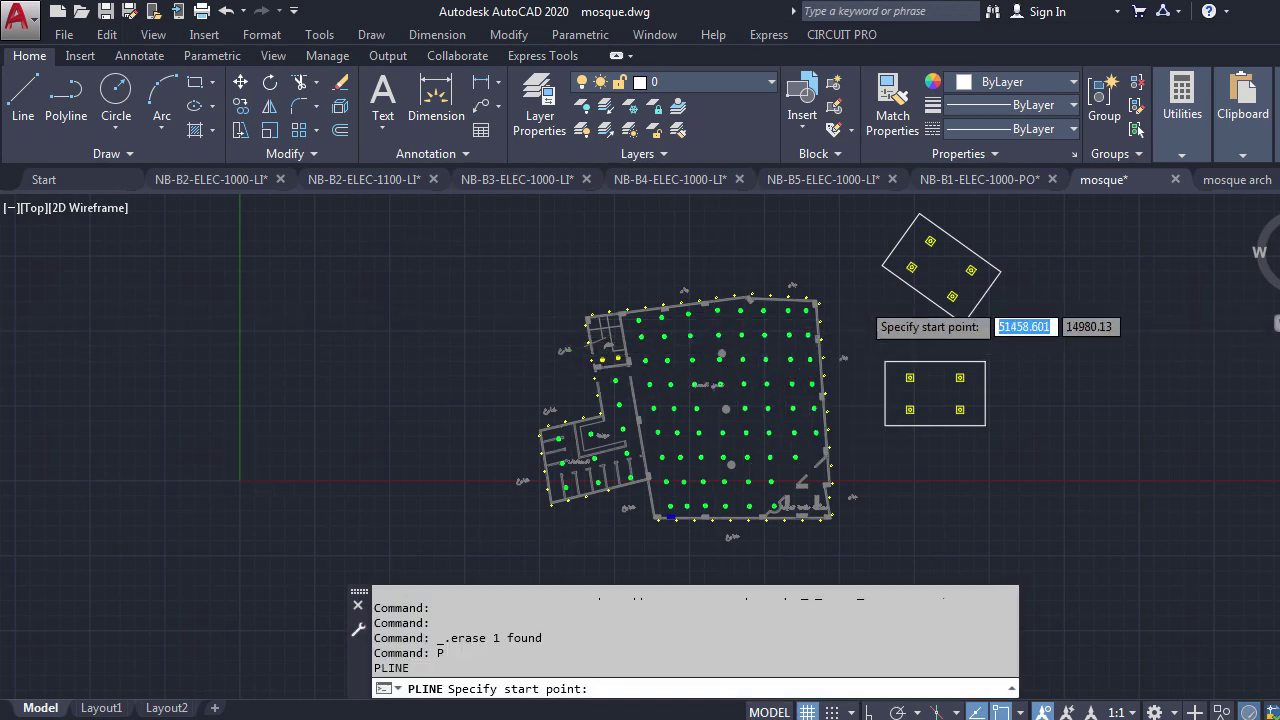
{"action": "scroll", "coordinate": [724, 301], "scroll_direction": "up", "scroll_amount": 8}
{"action": "left_click", "coordinate": [514, 289]}
{"action": "scroll", "coordinate": [600, 445], "scroll_direction": "down", "scroll_amount": 5}
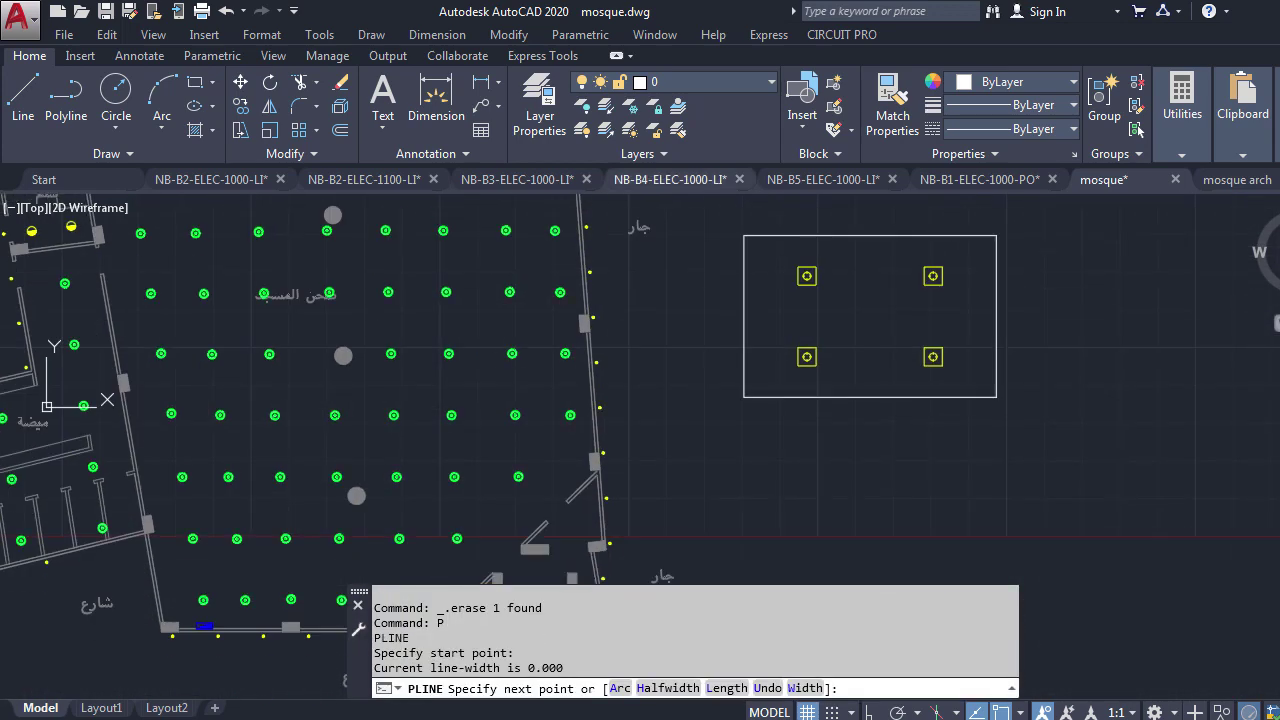
{"action": "scroll", "coordinate": [612, 493], "scroll_direction": "up", "scroll_amount": 6}
{"action": "left_click", "coordinate": [586, 466]}
{"action": "scroll", "coordinate": [586, 466], "scroll_direction": "down", "scroll_amount": 5}
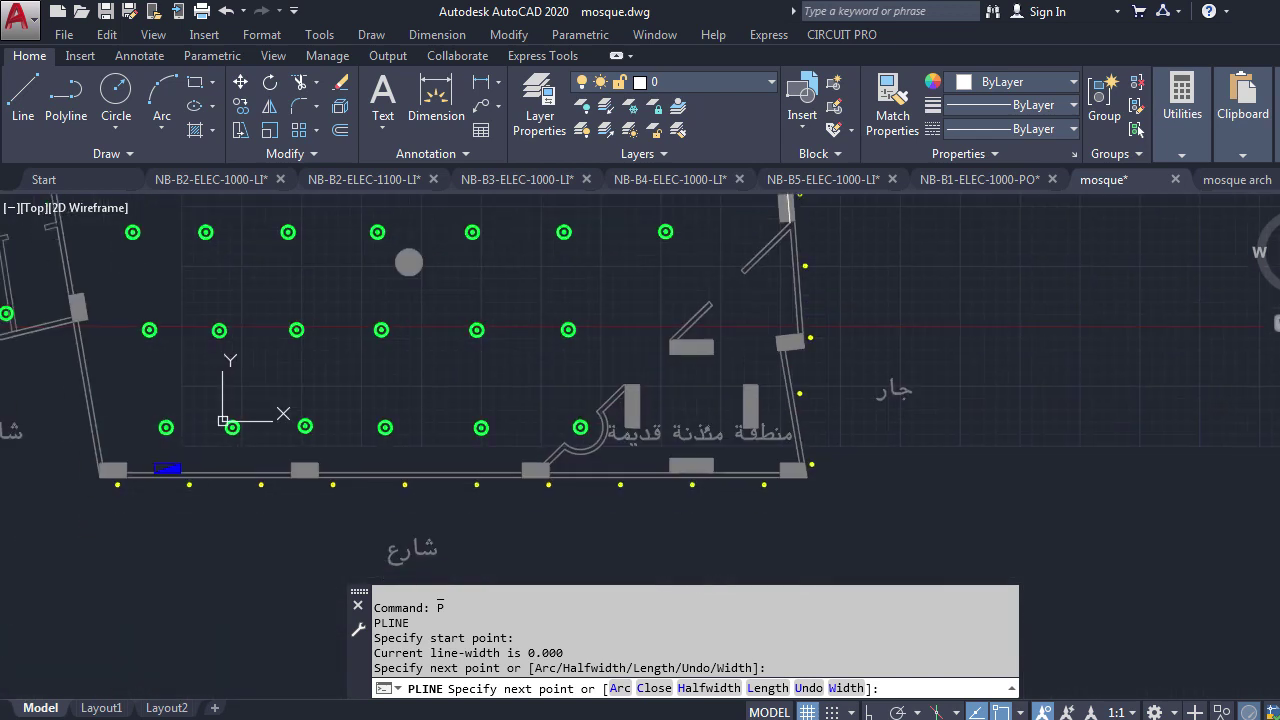
{"action": "scroll", "coordinate": [522, 467], "scroll_direction": "up", "scroll_amount": 1}
{"action": "scroll", "coordinate": [522, 467], "scroll_direction": "up", "scroll_amount": 3}
{"action": "left_click", "coordinate": [571, 452]}
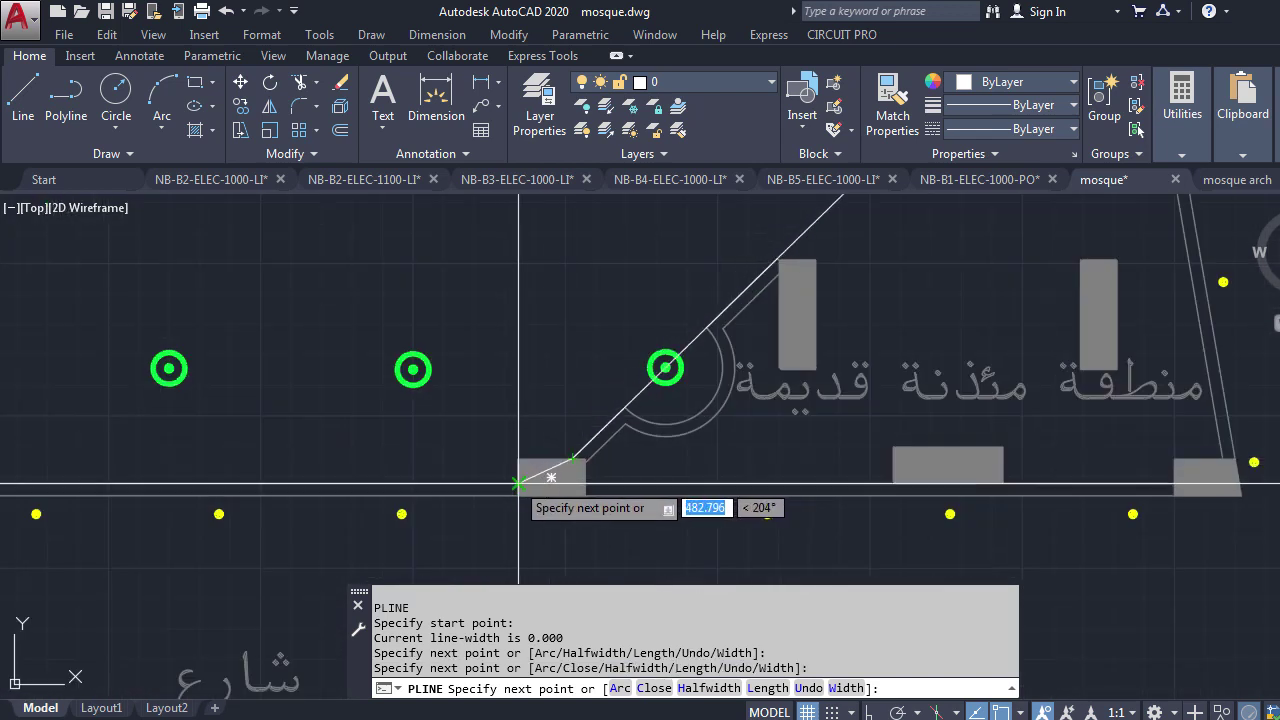
{"action": "scroll", "coordinate": [514, 486], "scroll_direction": "down", "scroll_amount": 3}
{"action": "mouse_move", "coordinate": [514, 486]}
{"action": "middle_mouse_down"}
{"action": "mouse_move", "coordinate": [628, 522]}
{"action": "mouse_move", "coordinate": [263, 492]}
{"action": "middle_mouse_up"}
{"action": "left_click", "coordinate": [263, 492]}
Trace the remaining left and top walls and finish the hall outline polyline.
{"action": "scroll", "coordinate": [251, 490], "scroll_direction": "up", "scroll_amount": 4}
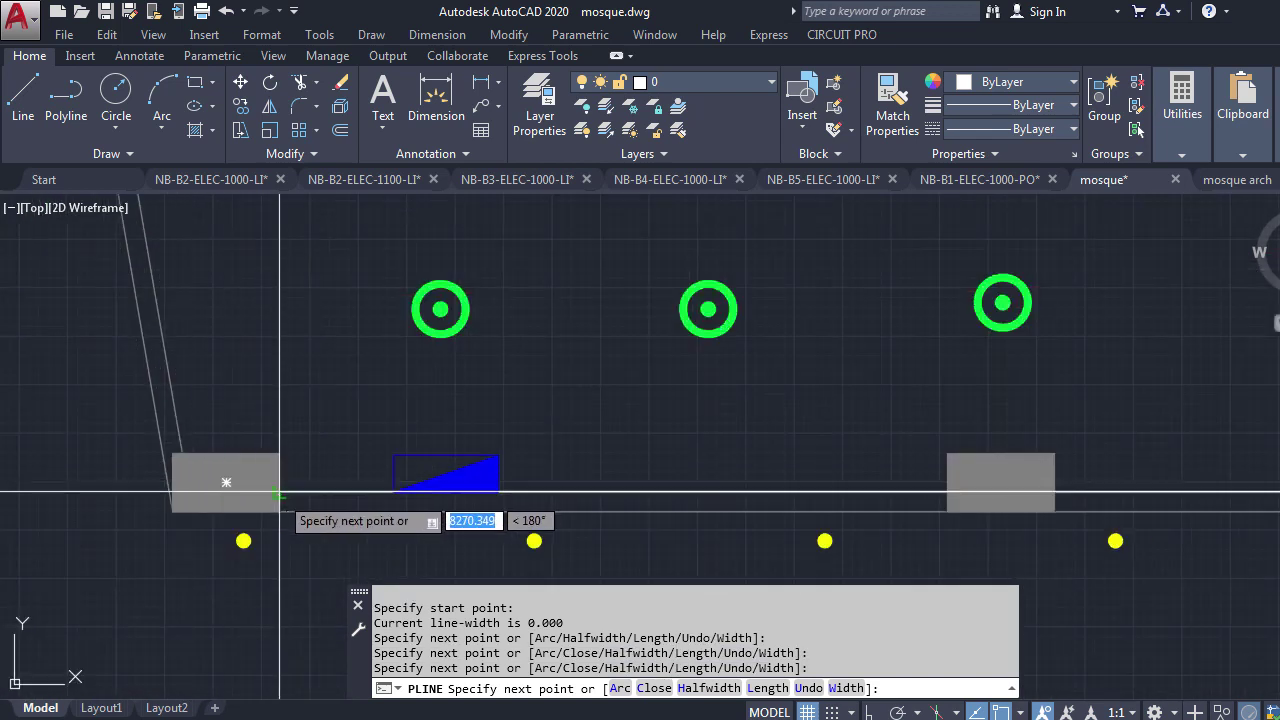
{"action": "left_click", "coordinate": [192, 440]}
{"action": "scroll", "coordinate": [185, 455], "scroll_direction": "down", "scroll_amount": 5}
{"action": "scroll", "coordinate": [230, 470], "scroll_direction": "up", "scroll_amount": 3}
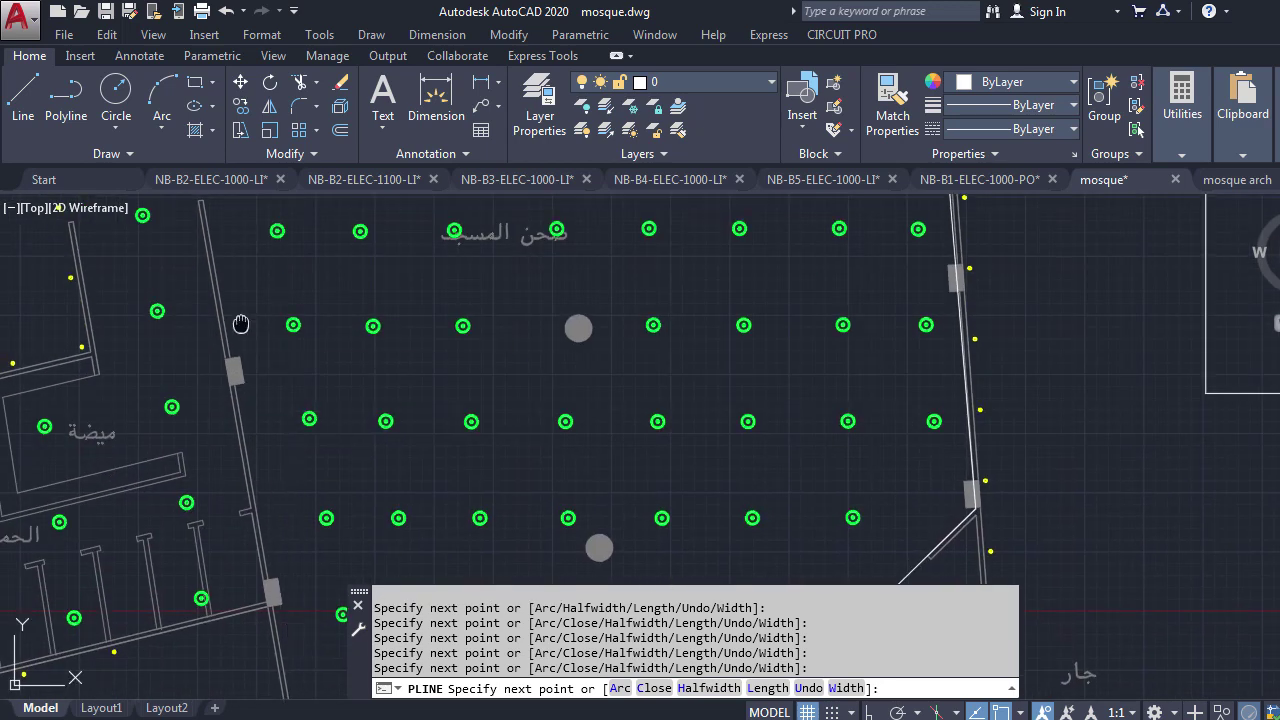
{"action": "middle_click_drag", "start_coordinate": [230, 470], "coordinate": [304, 496]}
{"action": "scroll", "coordinate": [300, 420], "scroll_direction": "up", "scroll_amount": 3}
{"action": "left_click", "coordinate": [285, 360]}
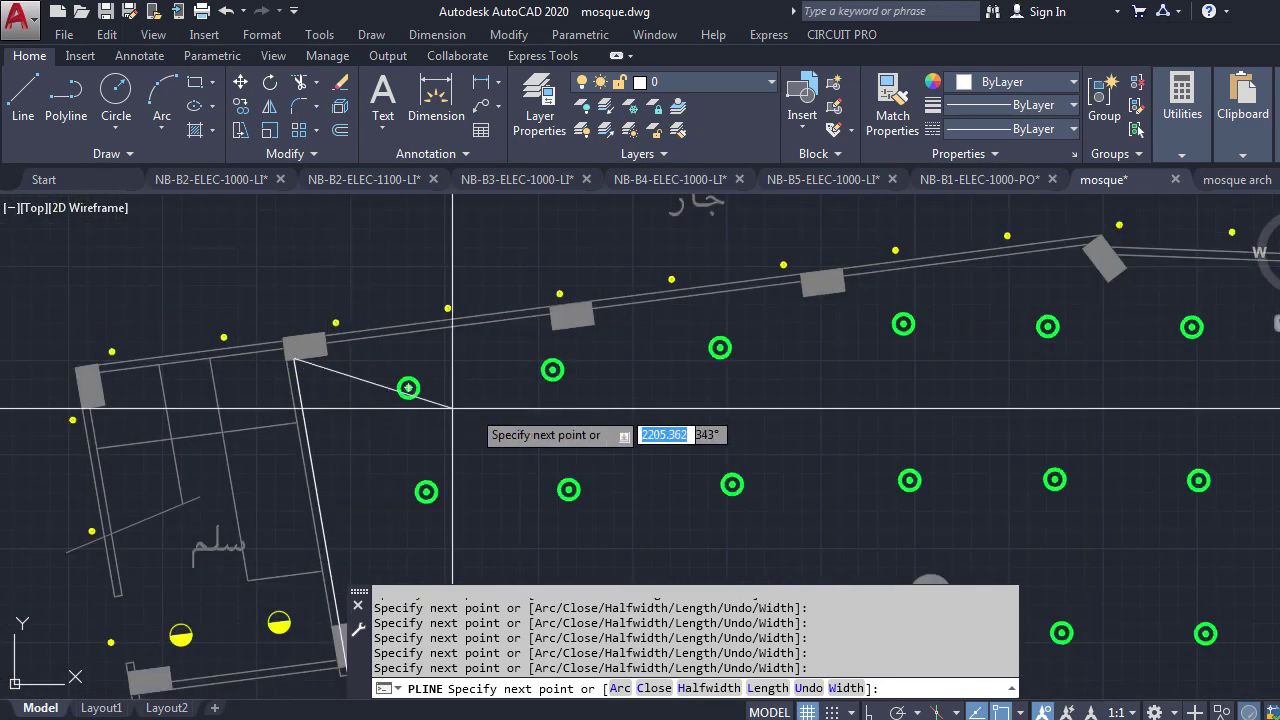
{"action": "scroll", "coordinate": [600, 370], "scroll_direction": "down", "scroll_amount": 2}
{"action": "left_click", "coordinate": [686, 326]}
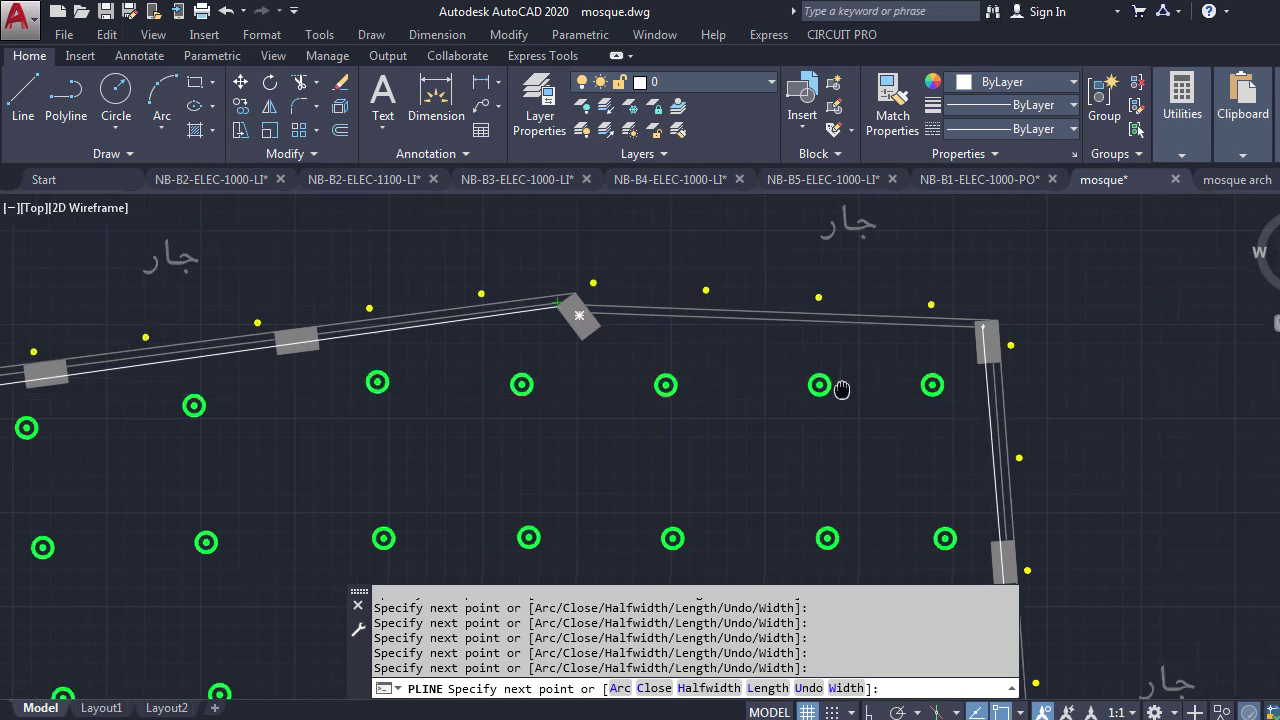
{"action": "scroll", "coordinate": [943, 295], "scroll_direction": "up", "scroll_amount": 3}
{"action": "left_click", "coordinate": [874, 294]}
{"action": "key", "text": "Return"}
Select the new outline and check its properties, length 62444.813.
{"action": "scroll", "coordinate": [800, 285], "scroll_direction": "down", "scroll_amount": 5}
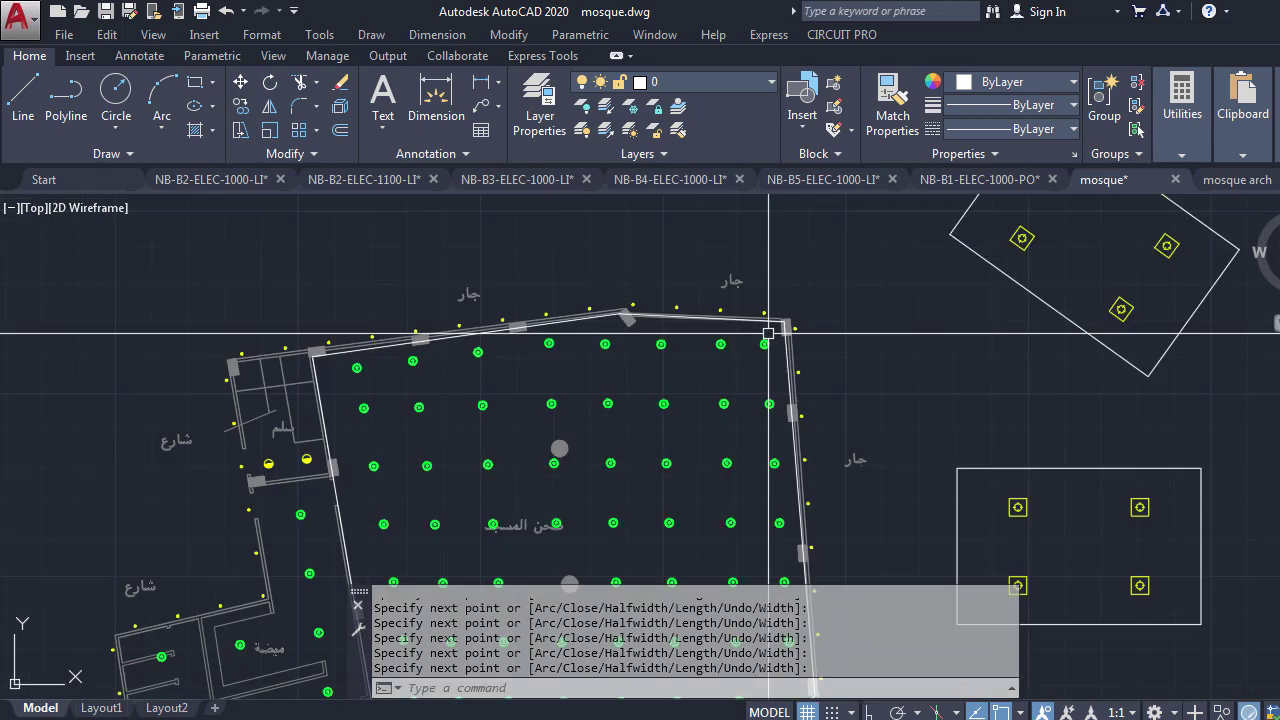
{"action": "left_click", "coordinate": [765, 279]}
{"action": "scroll", "coordinate": [750, 310], "scroll_direction": "down", "scroll_amount": 2}
{"action": "scroll", "coordinate": [735, 345], "scroll_direction": "down", "scroll_amount": 3}
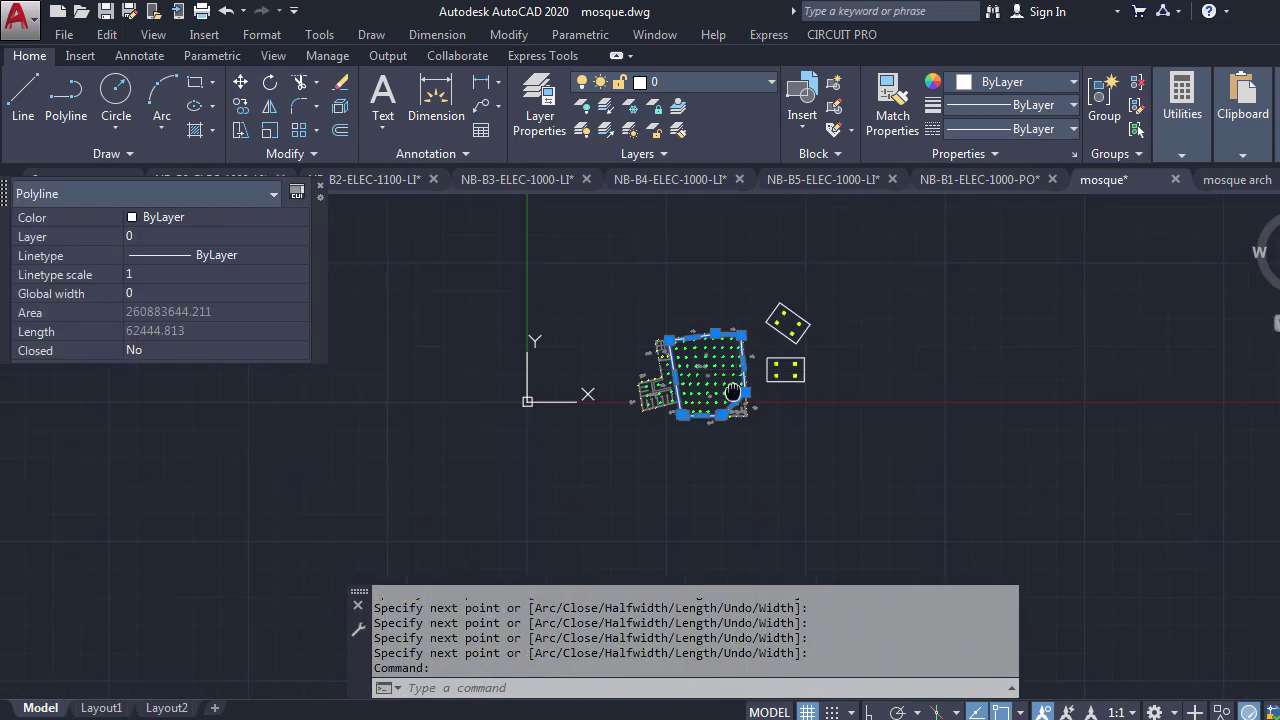
{"action": "scroll", "coordinate": [727, 365], "scroll_direction": "up", "scroll_amount": 2}
{"action": "scroll", "coordinate": [727, 366], "scroll_direction": "down", "scroll_amount": 1}
{"action": "scroll", "coordinate": [760, 378], "scroll_direction": "up", "scroll_amount": 1}
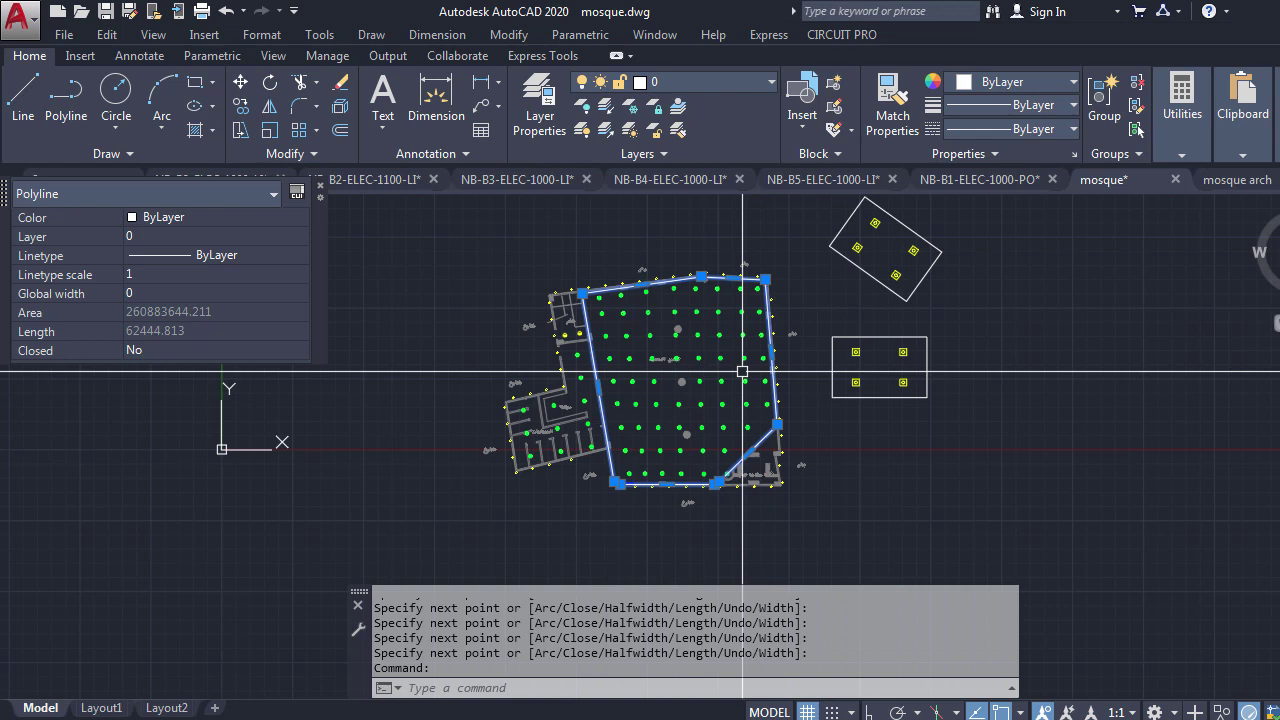
Run the DLUX export with MILLI-METER units and the ROOMS-ONLY option.
{"action": "key", "text": "Escape"}
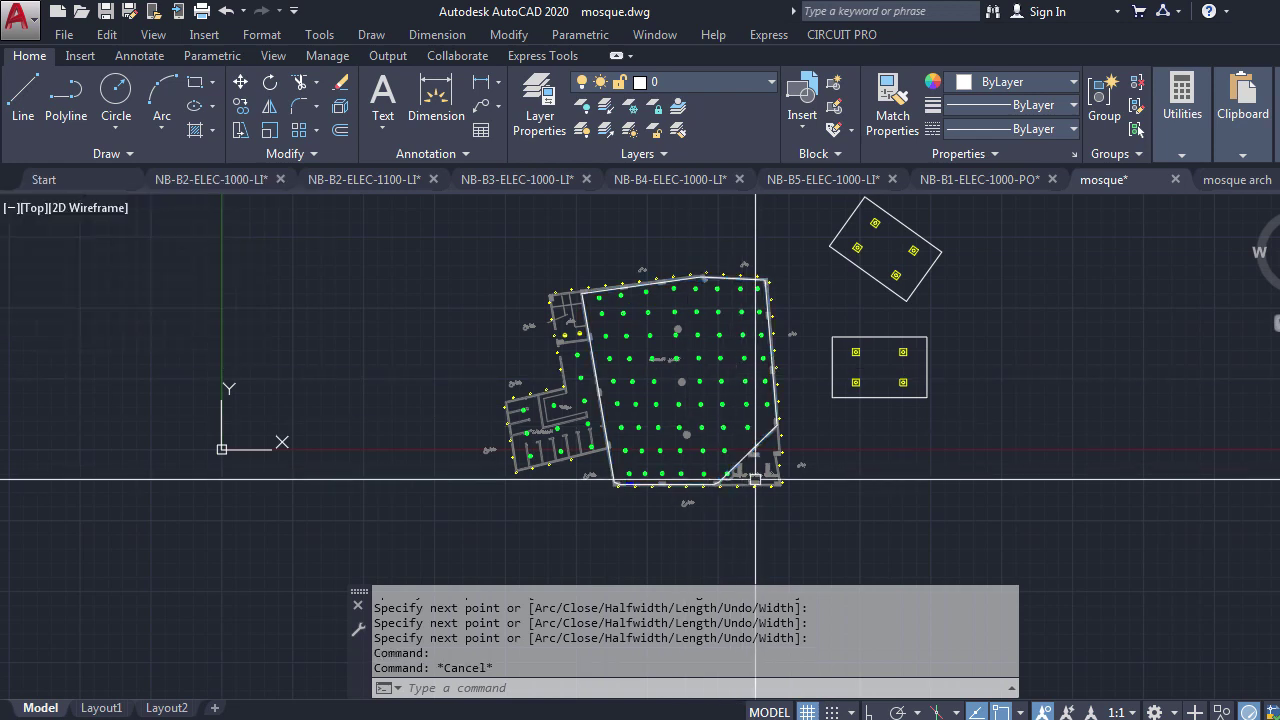
{"action": "type", "text": "DL"}
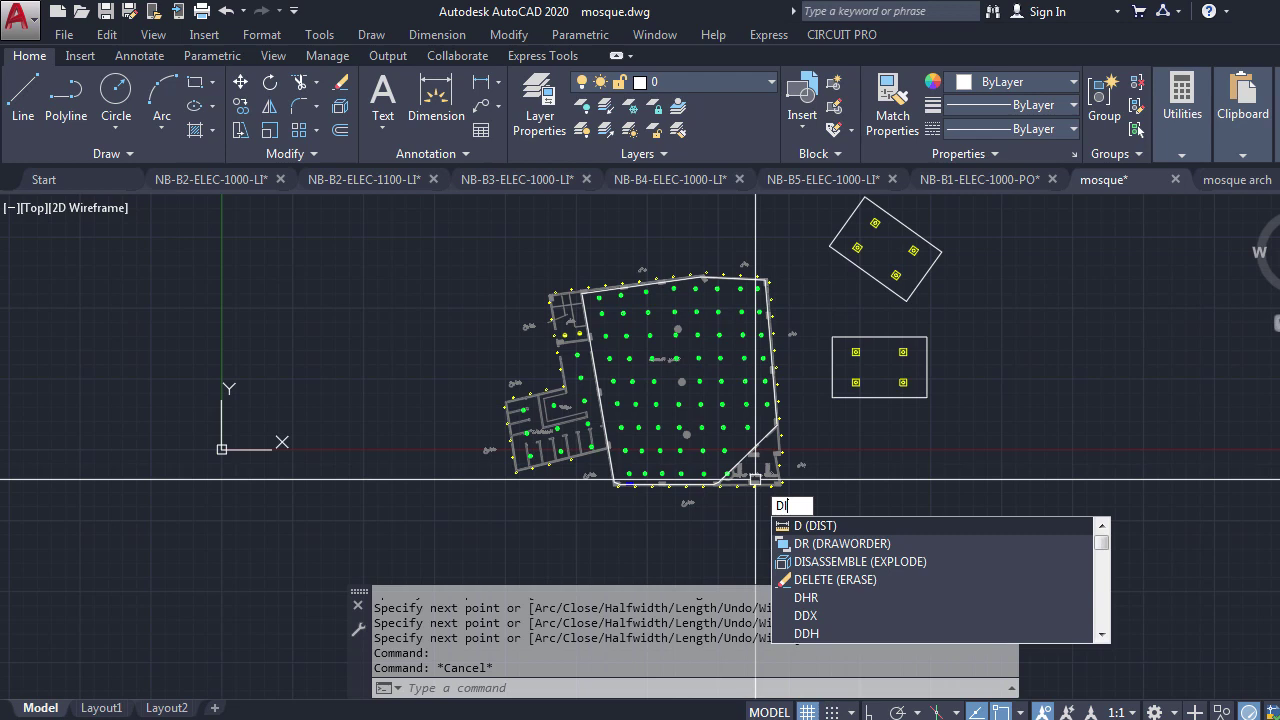
{"action": "type", "text": "ux"}
{"action": "key", "text": "Return"}
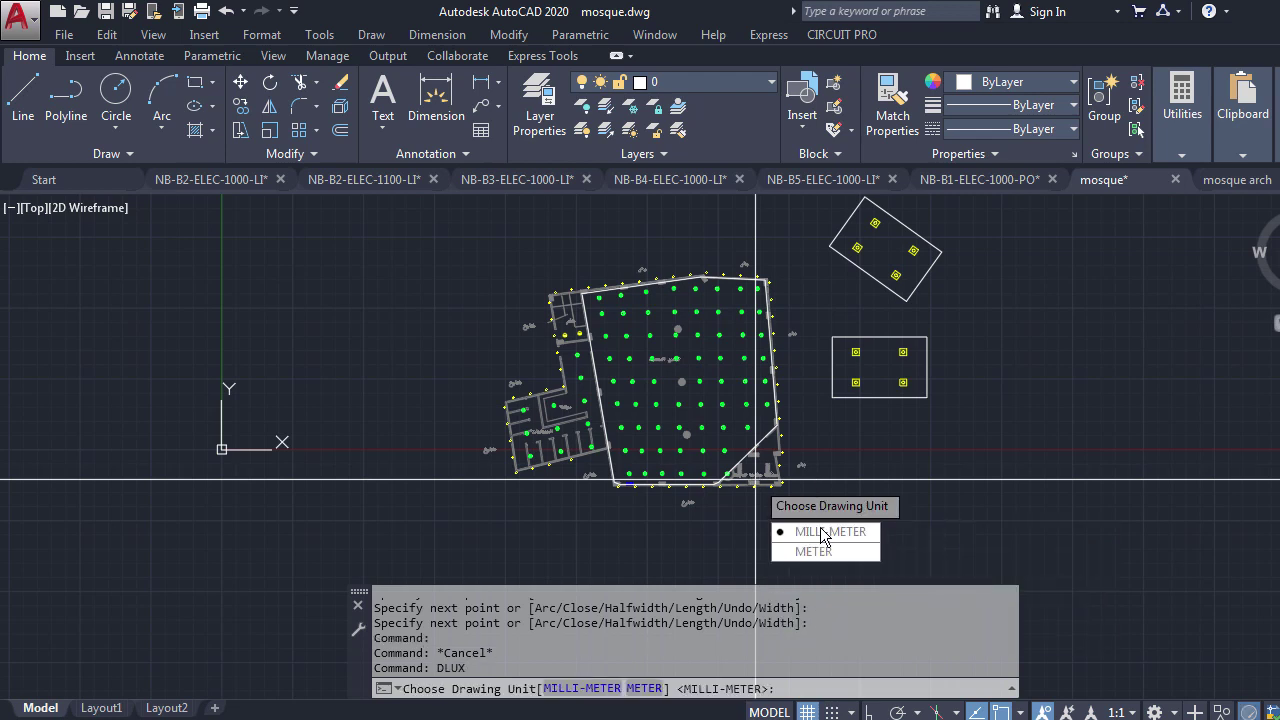
{"action": "left_click", "coordinate": [823, 533]}
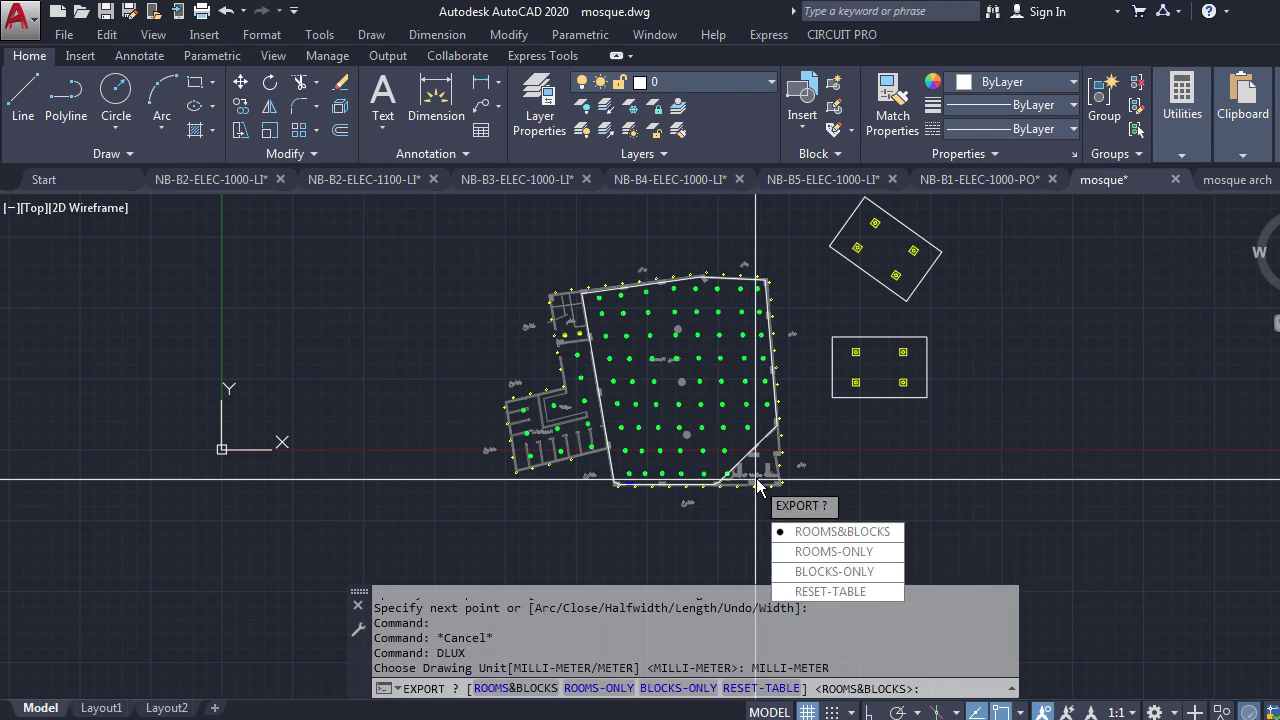
{"action": "middle_click_drag", "start_coordinate": [884, 438], "coordinate": [871, 401]}
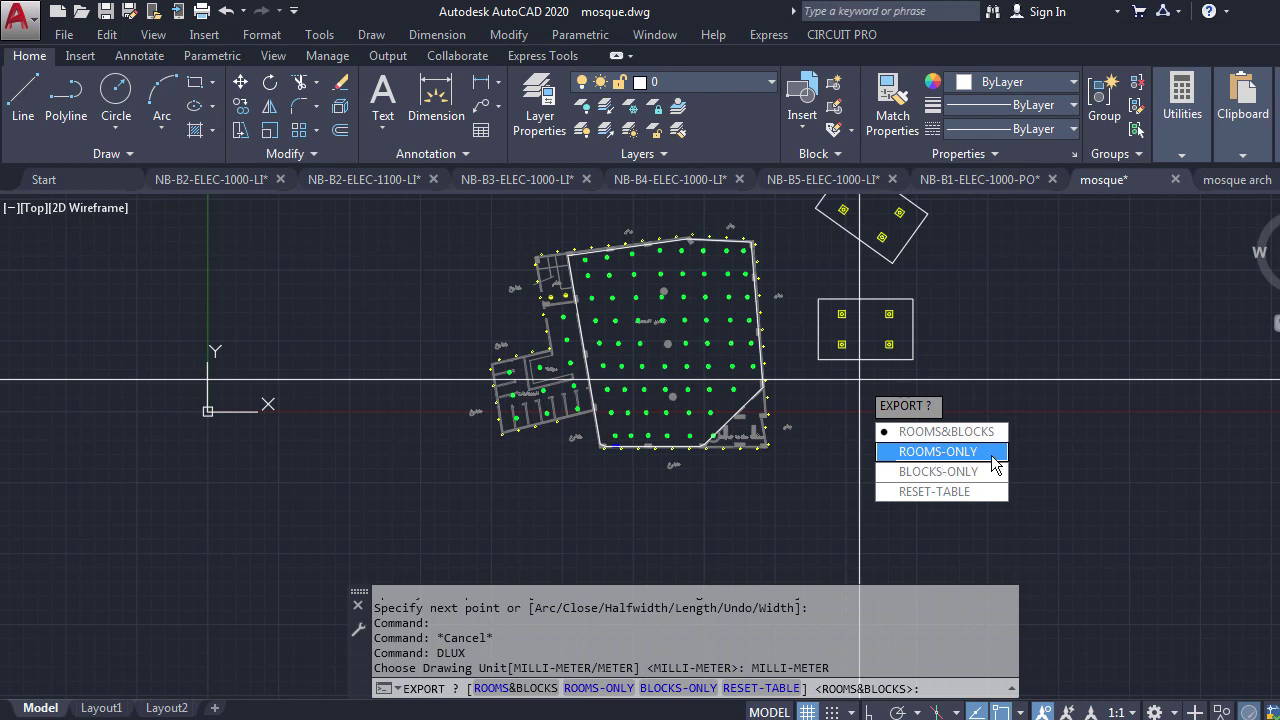
{"action": "left_click", "coordinate": [970, 452]}
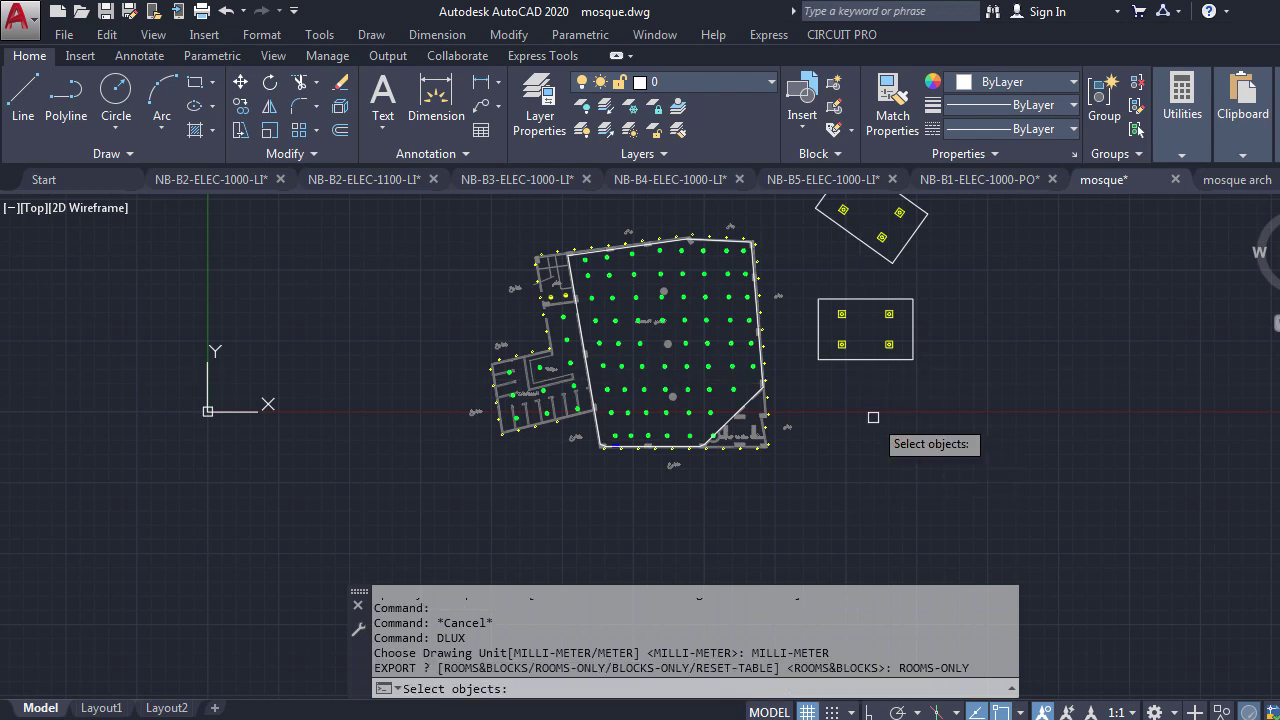
Pick the hall outline as the room and export it with a 6 m room height.
{"action": "scroll", "coordinate": [748, 408], "scroll_direction": "up", "scroll_amount": 4}
{"action": "left_click", "coordinate": [741, 413]}
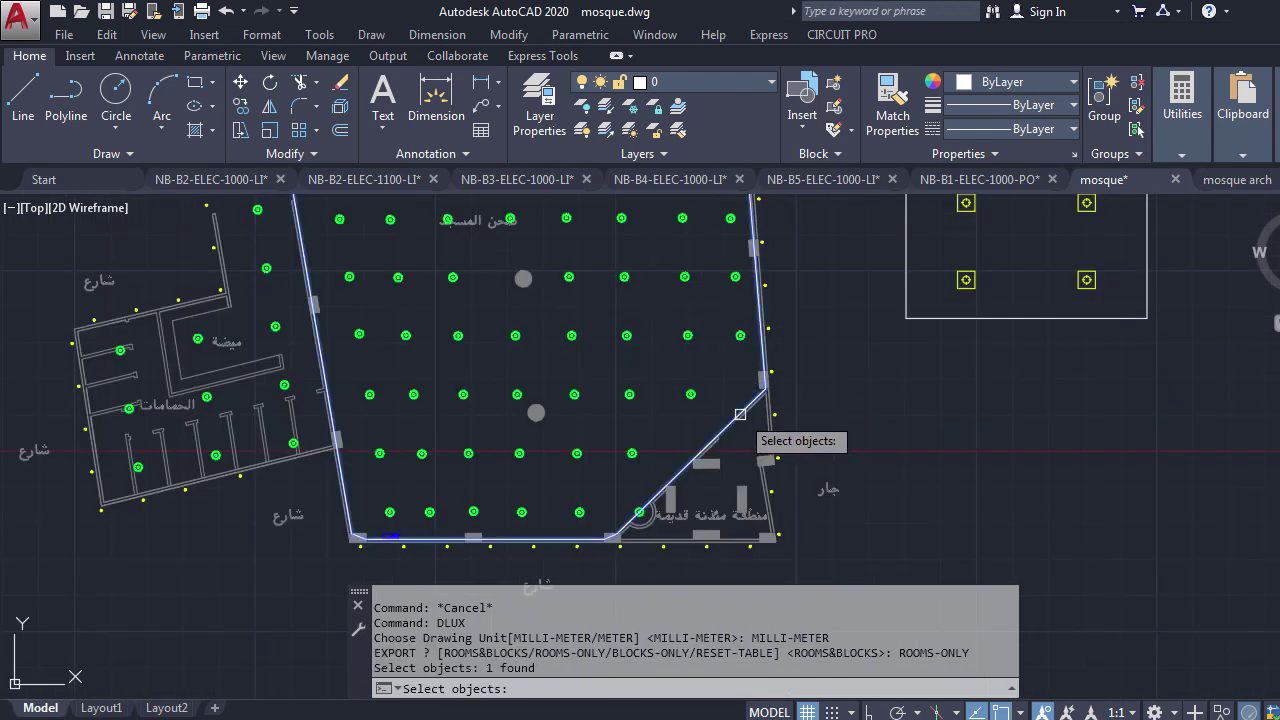
{"action": "scroll", "coordinate": [741, 413], "scroll_direction": "down", "scroll_amount": 4}
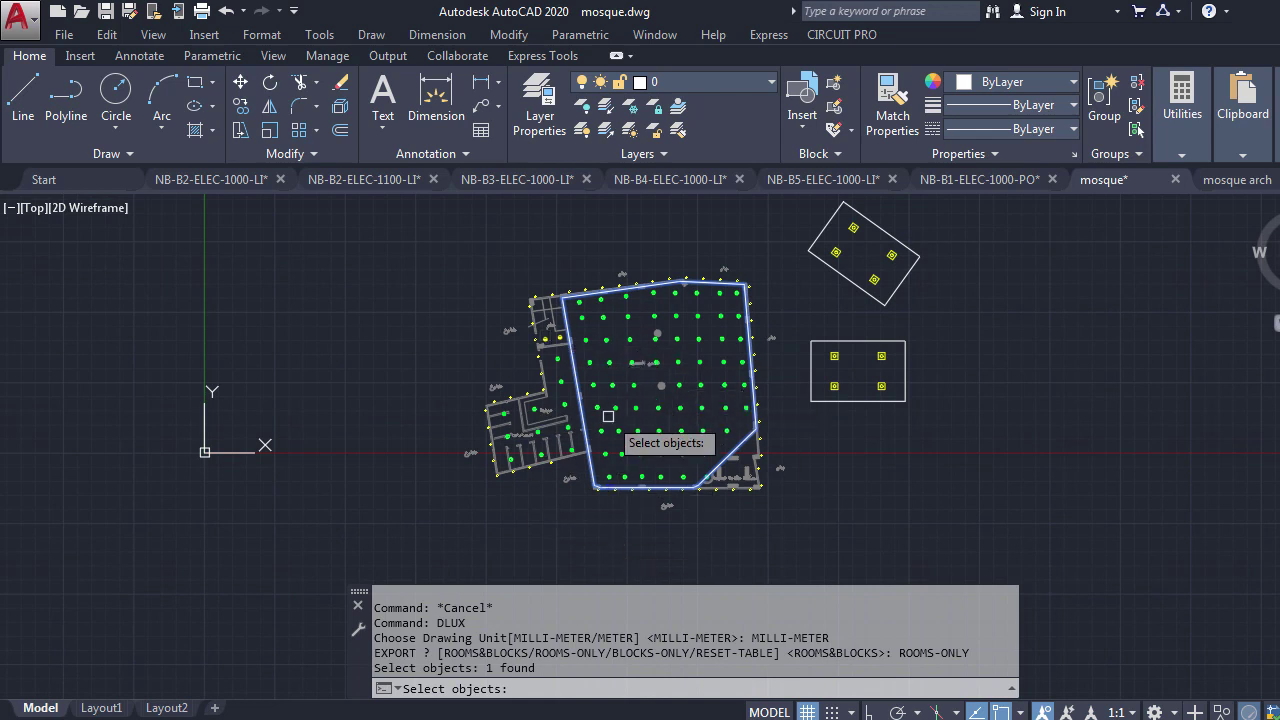
{"action": "key", "text": "Return"}
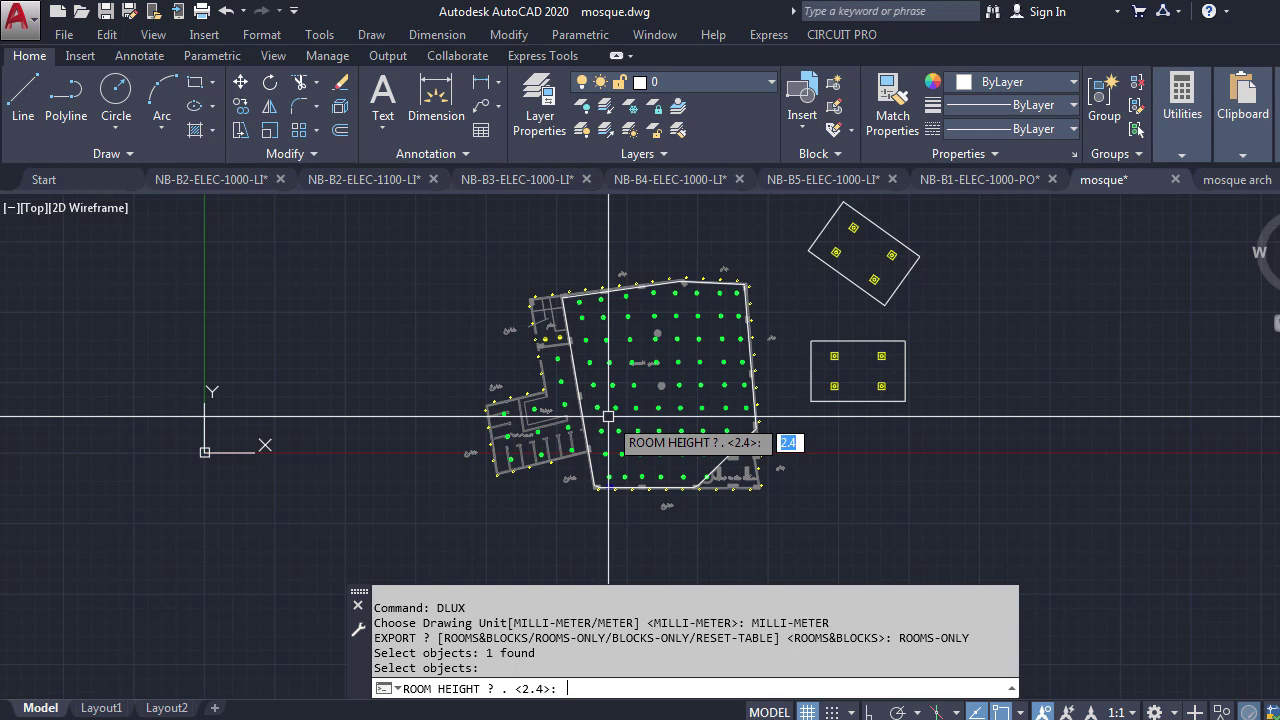
{"action": "type", "text": "6"}
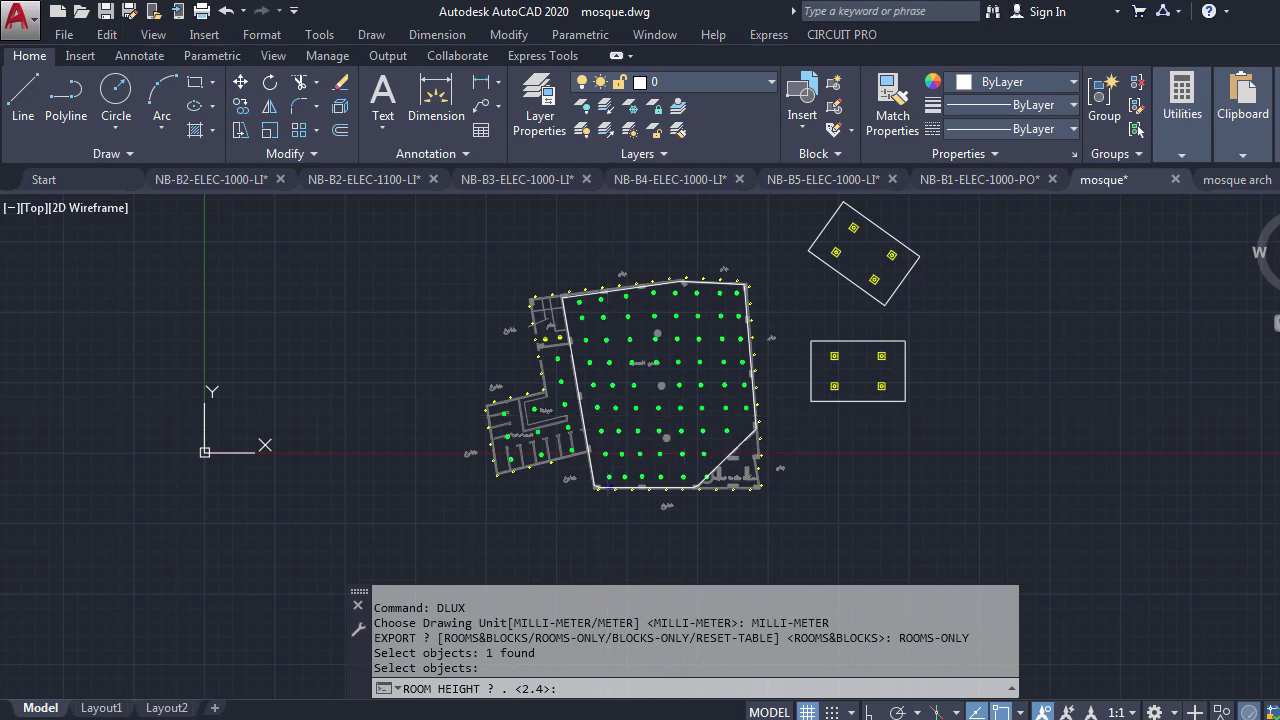
{"action": "key", "text": "Return"}
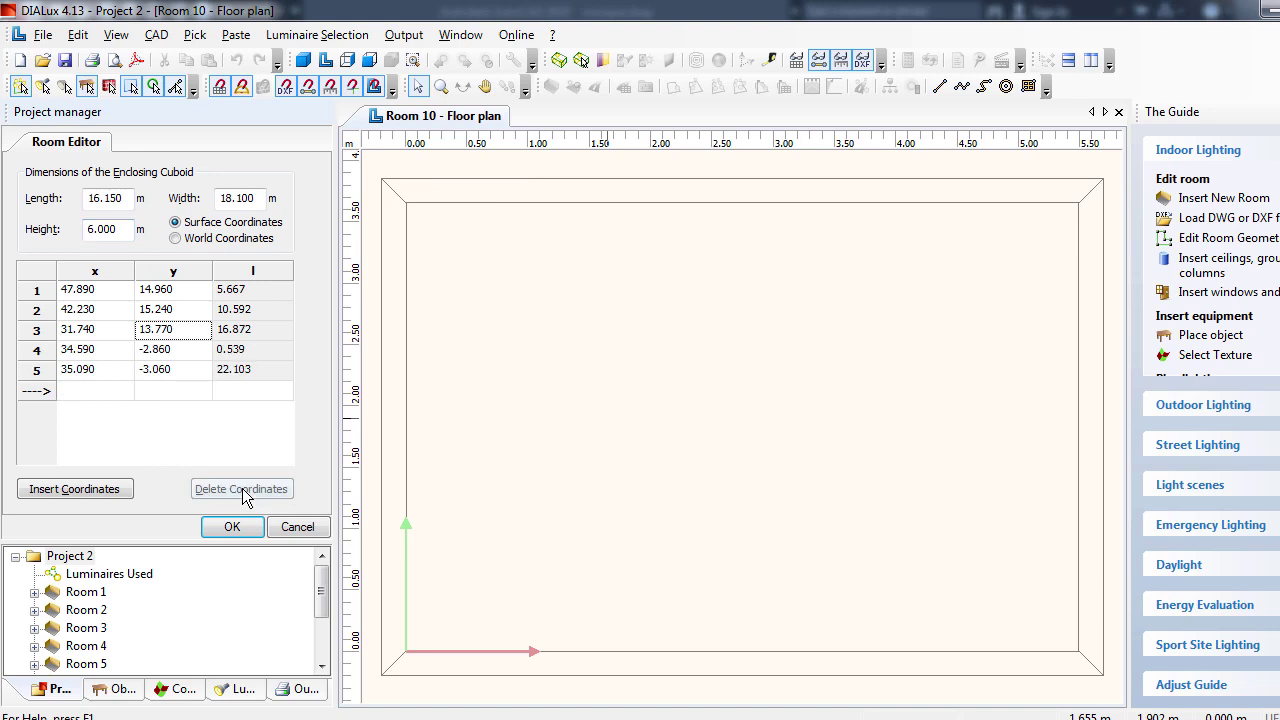
Accept the imported room, then delete all ten rooms (Room 1–Room 10) from Project 2.
{"action": "left_click", "coordinate": [232, 527]}
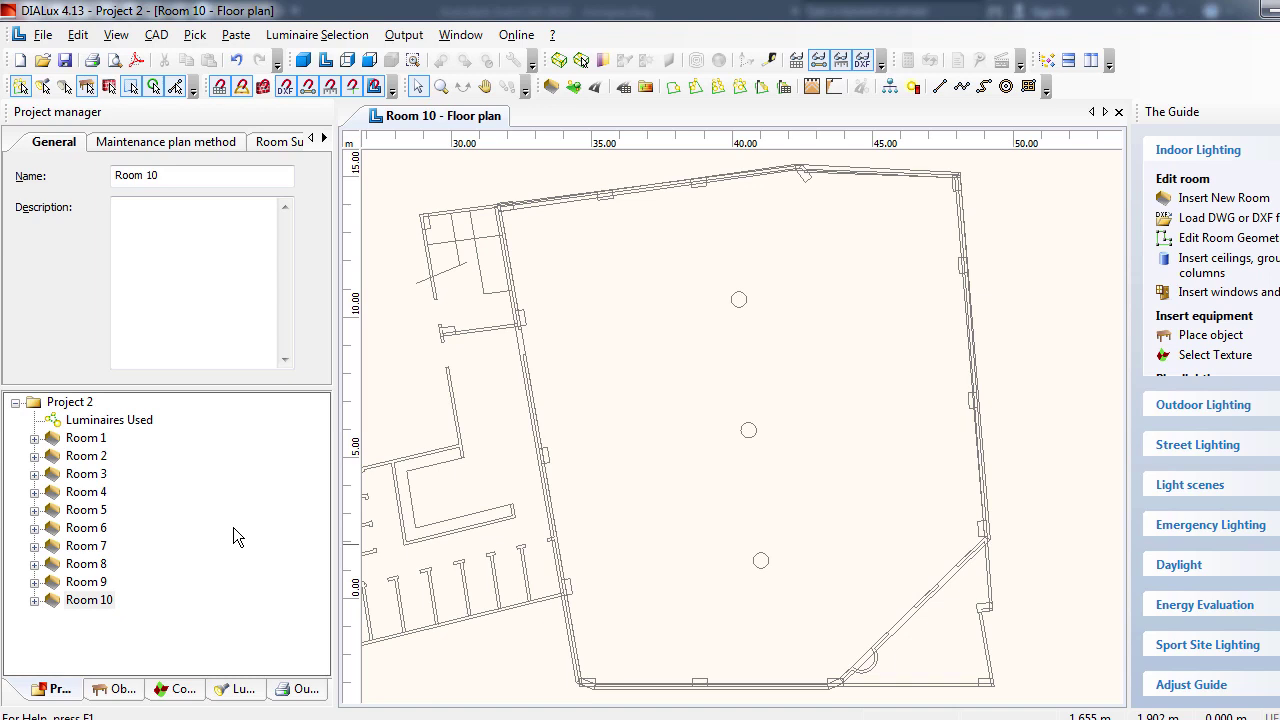
{"action": "left_click", "coordinate": [90, 600]}
{"action": "left_click", "coordinate": [88, 456], "text": "shift"}
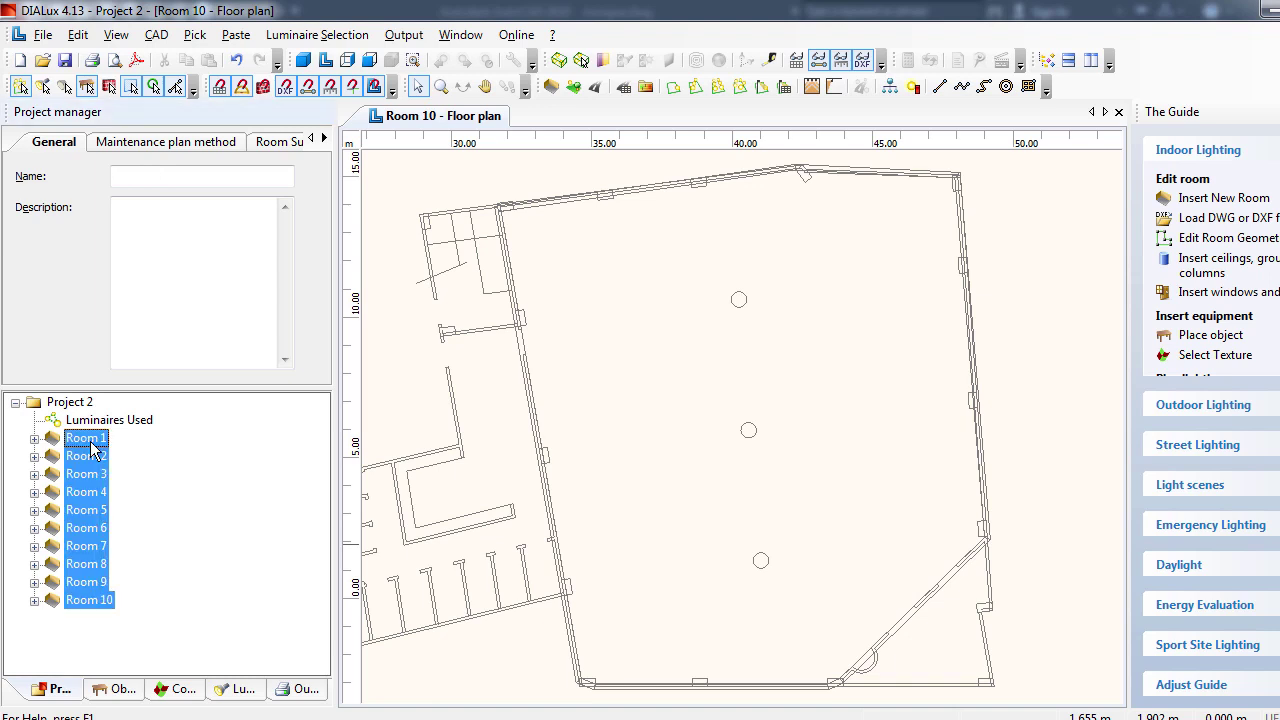
{"action": "key", "text": "Delete"}
{"action": "left_click", "coordinate": [716, 420]}
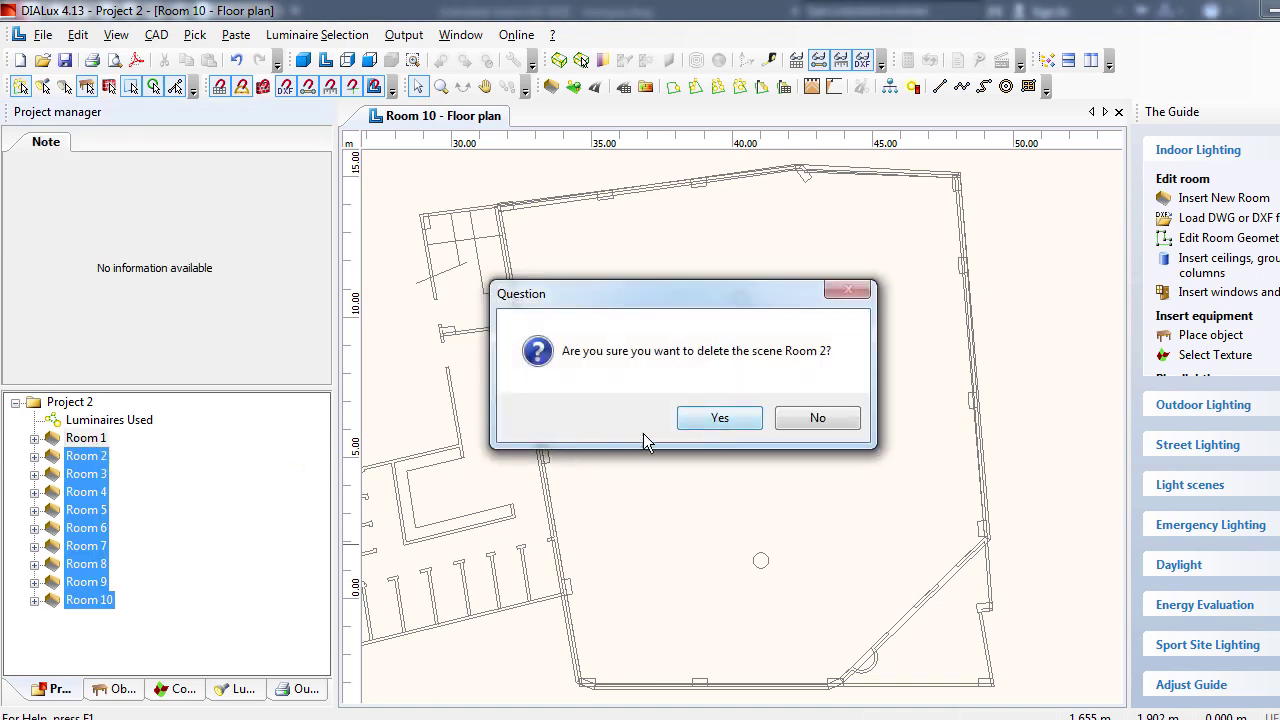
{"action": "left_click", "coordinate": [720, 420]}
{"action": "left_click", "coordinate": [718, 418]}
{"action": "left_click", "coordinate": [718, 418]}
{"action": "left_click", "coordinate": [718, 418]}
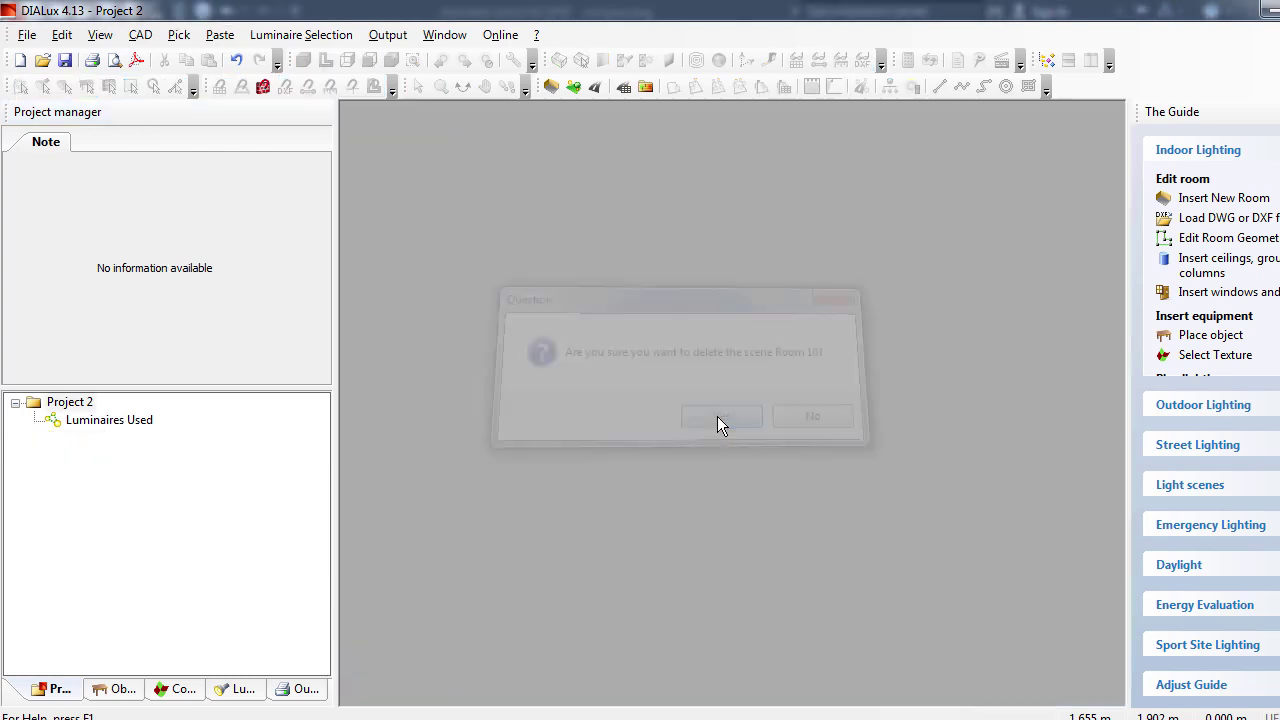
{"action": "left_click", "coordinate": [844, 298]}
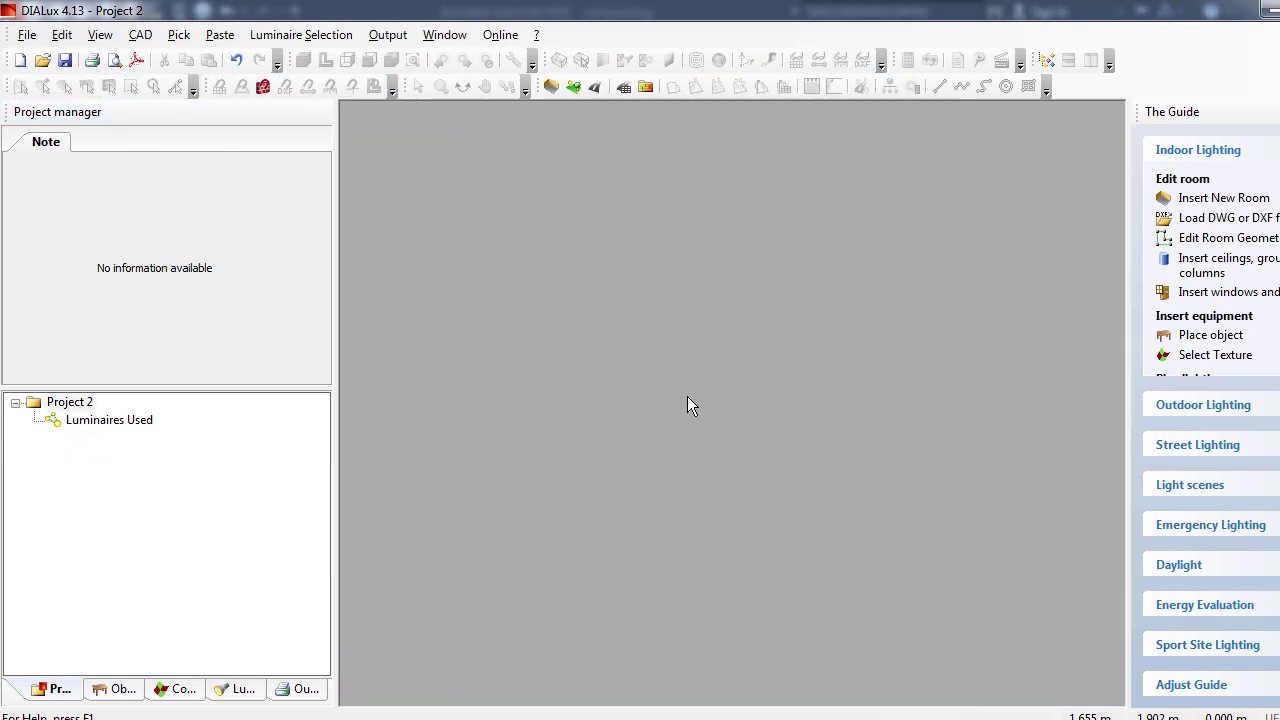
{"action": "left_click", "coordinate": [1266, 10]}
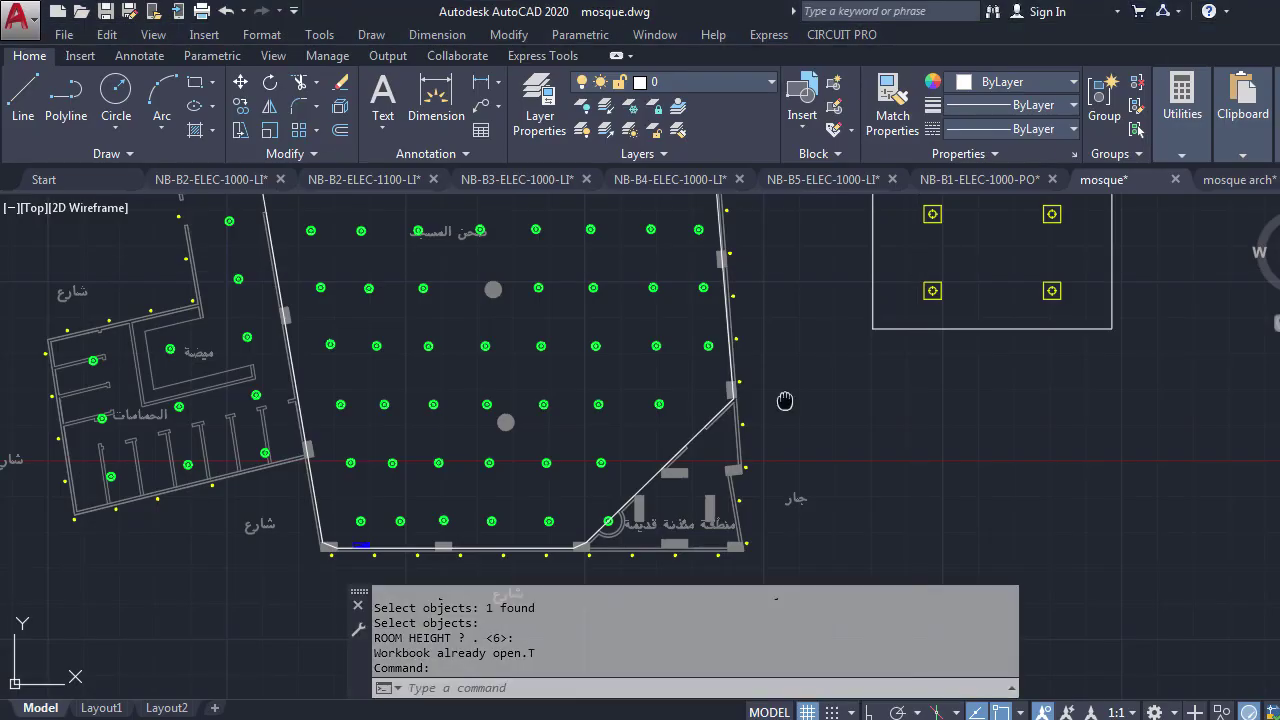
Run the DIALux export in millimetres, ROOMS-ONLY, with the mosque hall polyline selected.
{"action": "type", "text": "dlux"}
{"action": "key", "text": "Return"}
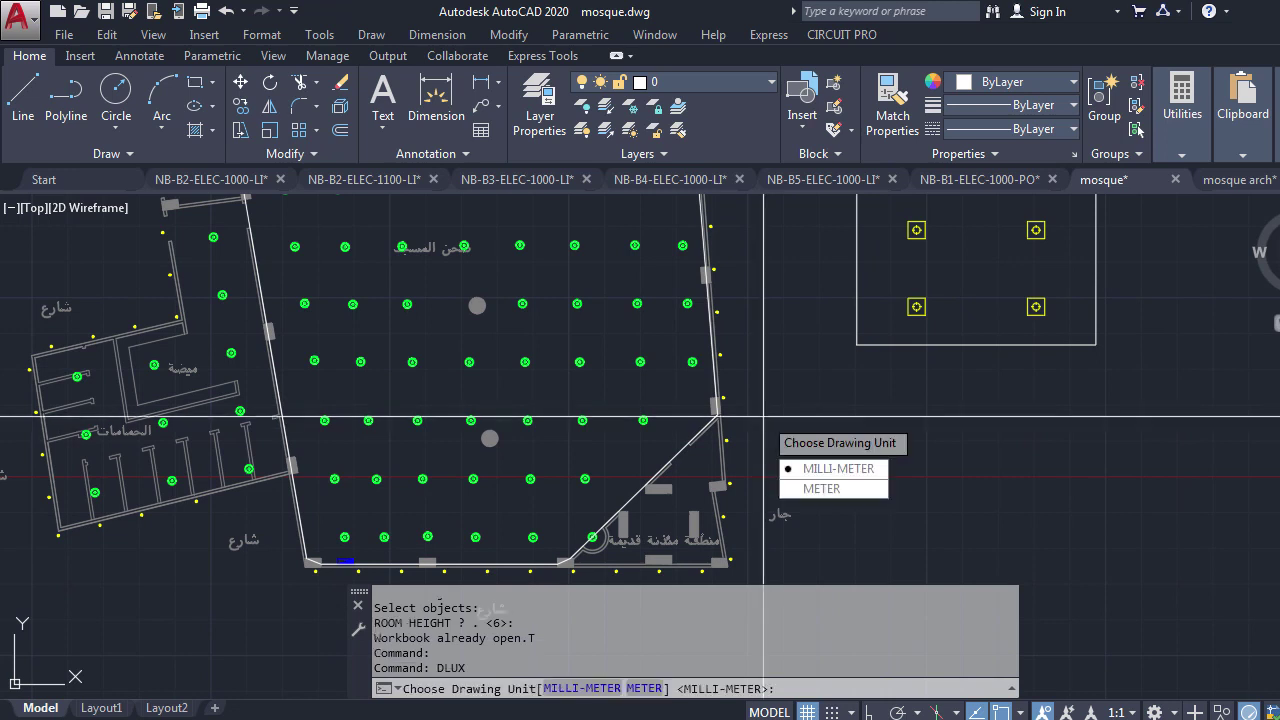
{"action": "key", "text": "Return"}
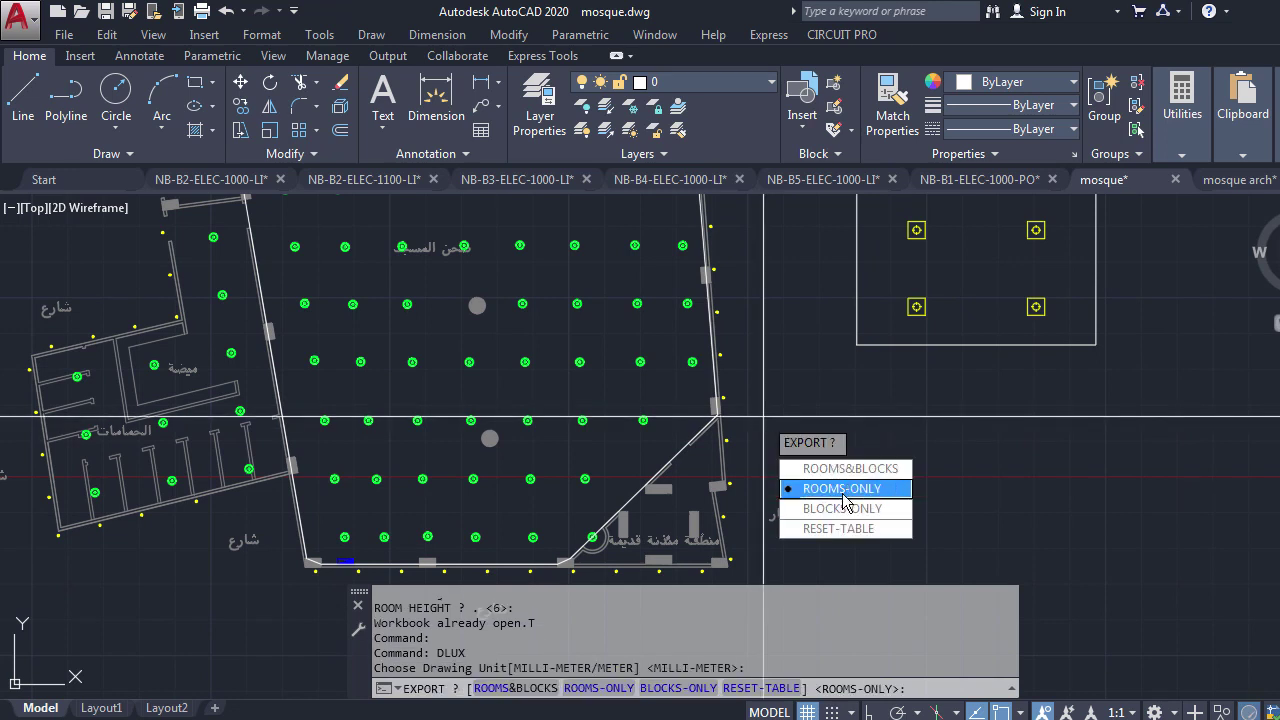
{"action": "left_click", "coordinate": [842, 489]}
{"action": "left_click", "coordinate": [677, 457]}
{"action": "scroll", "coordinate": [676, 448], "scroll_direction": "down", "scroll_amount": 4}
{"action": "scroll", "coordinate": [676, 448], "scroll_direction": "up", "scroll_amount": 2}
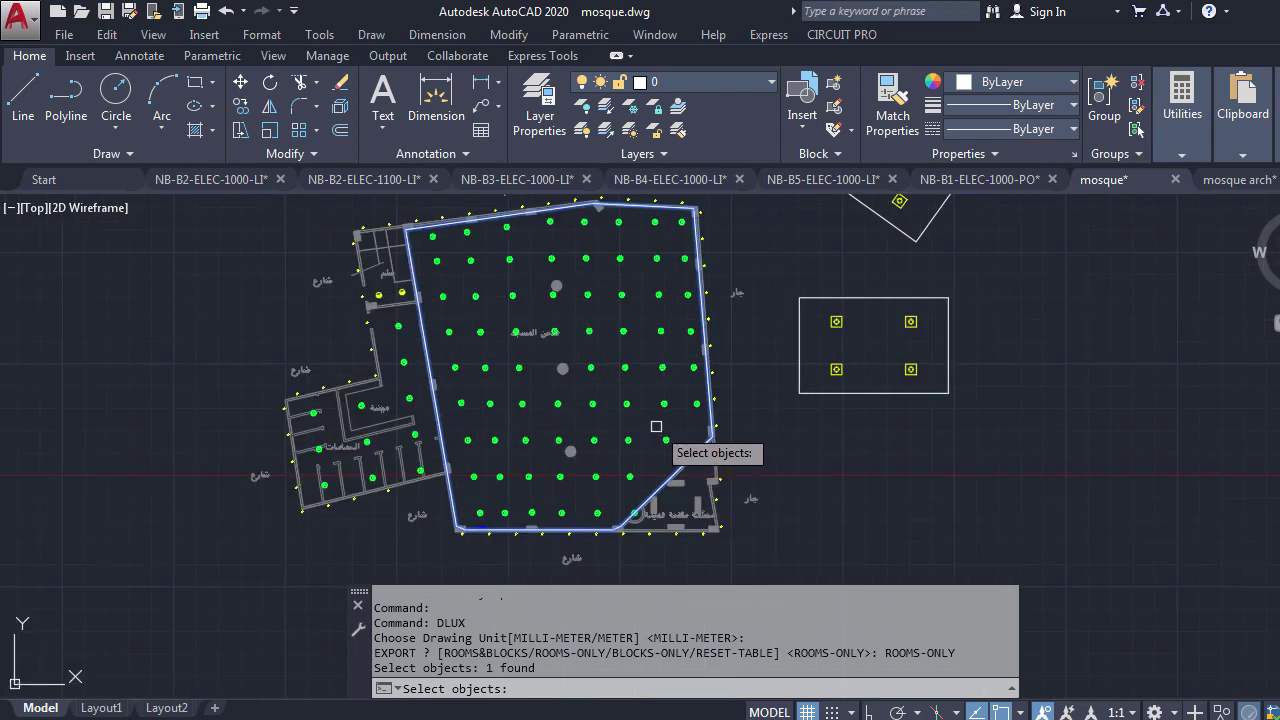
{"action": "key", "text": "Return"}
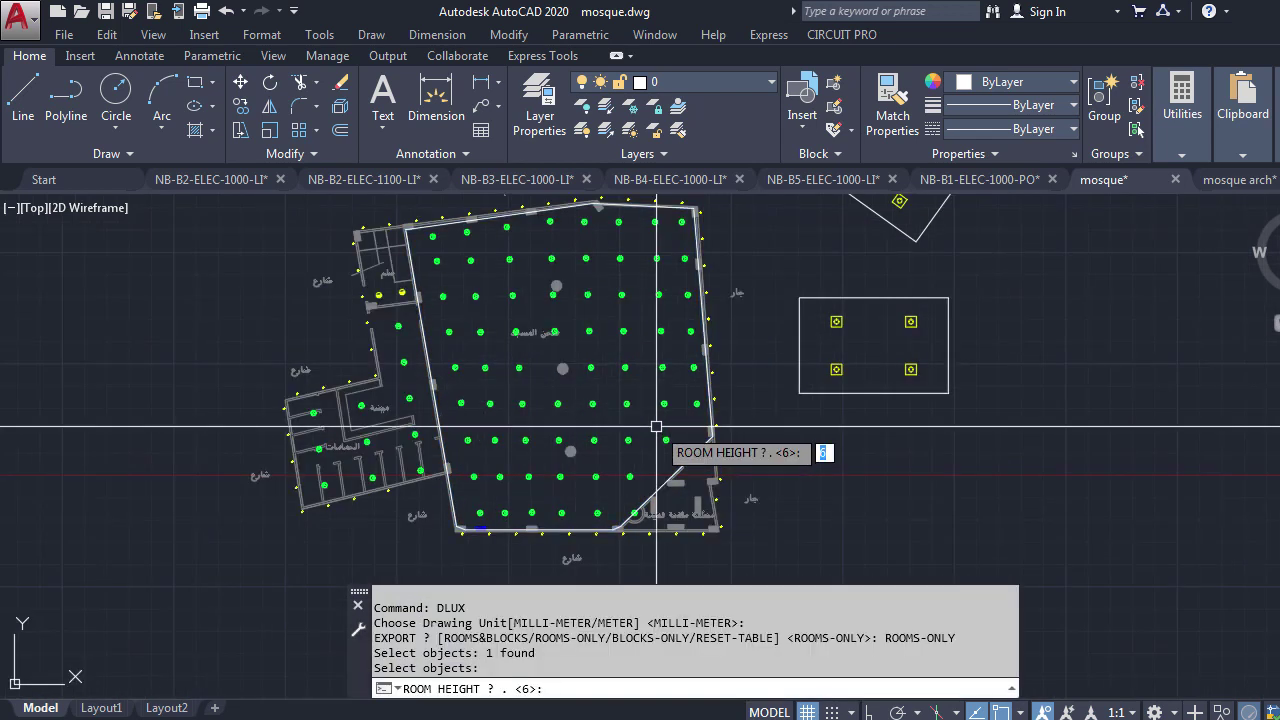
Accept the 6 m height and insert the exported hall outline in DIALux as a 6 m room.
{"action": "key", "text": "Return"}
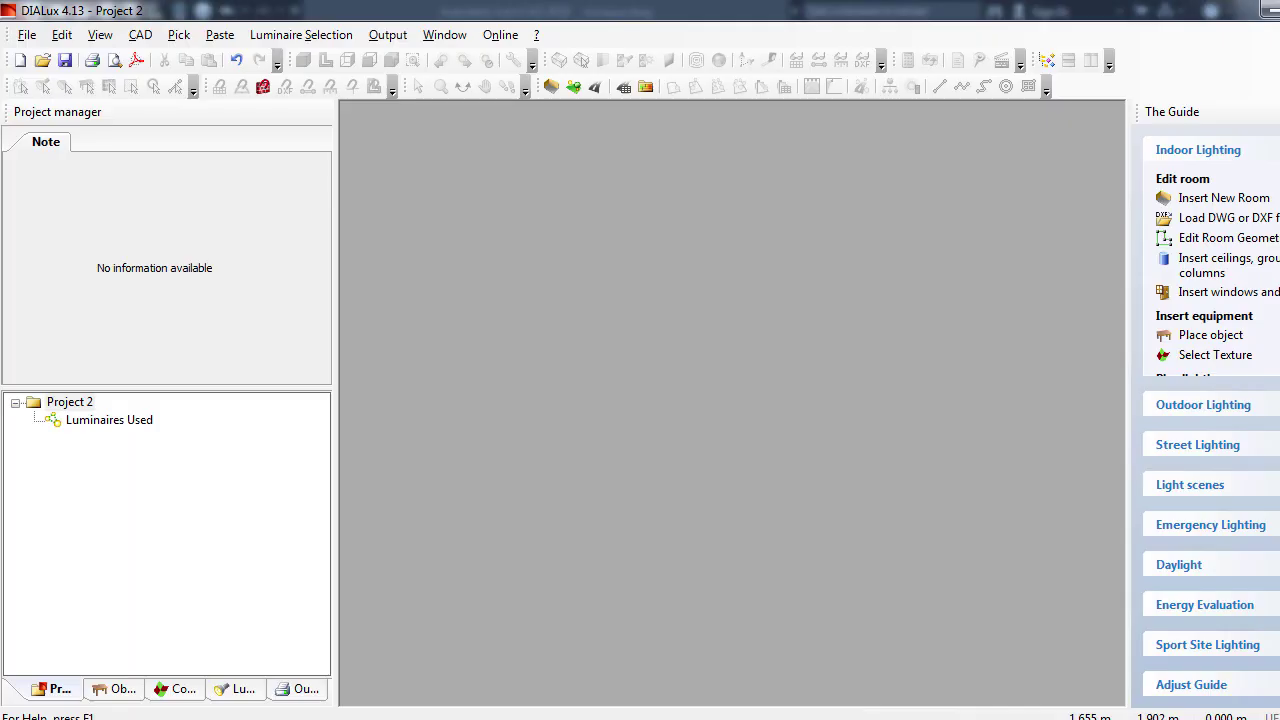
{"action": "left_click", "coordinate": [1250, 200]}
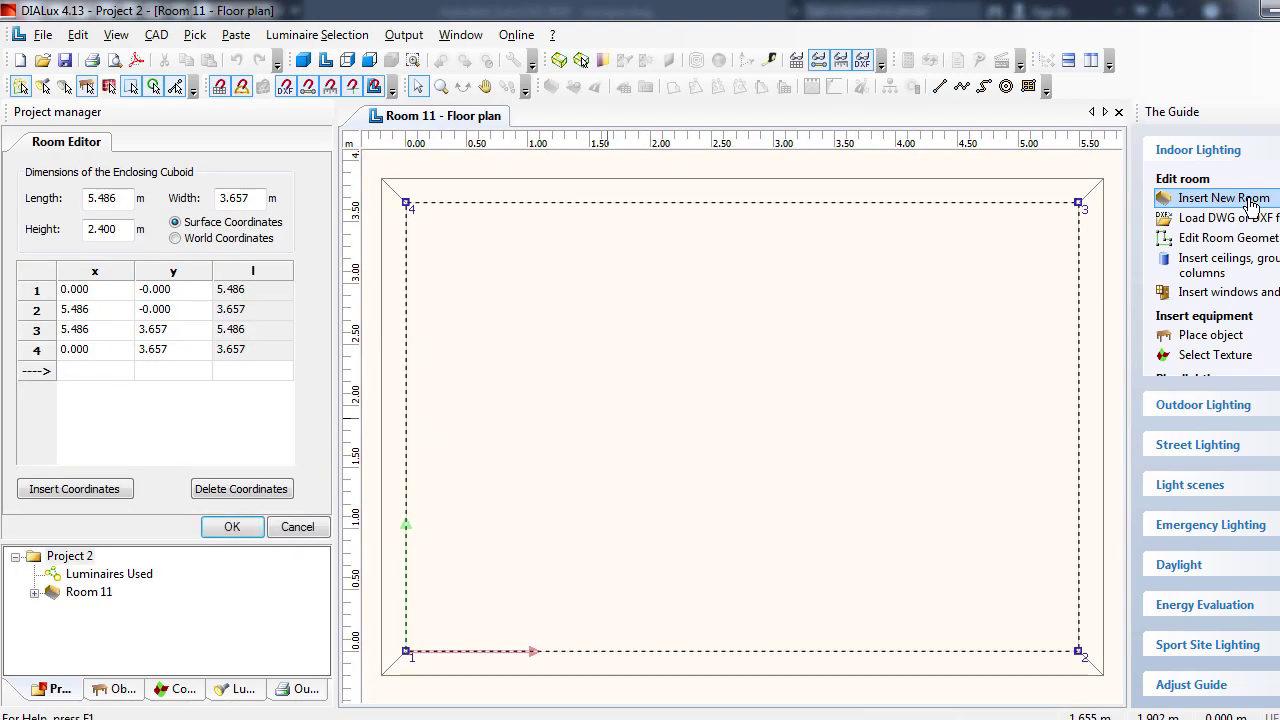
{"action": "double_click", "coordinate": [110, 230]}
{"action": "type", "text": "6"}
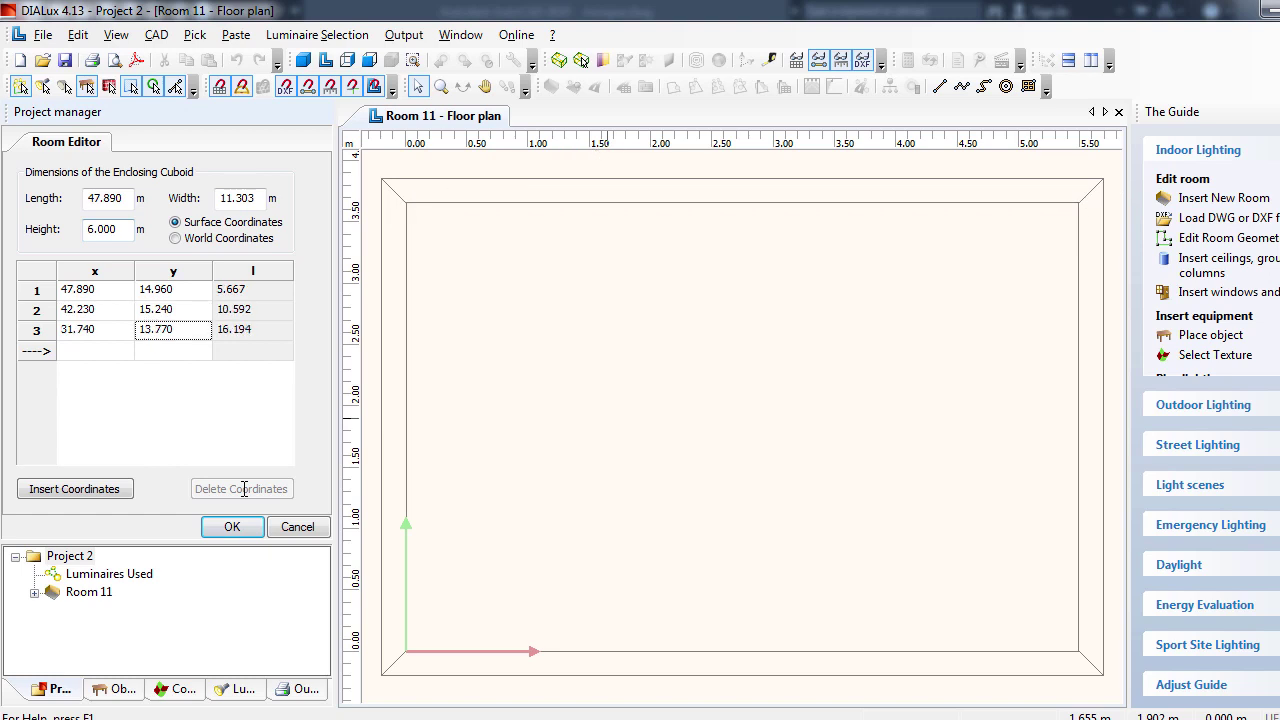
{"action": "left_click", "coordinate": [233, 527]}
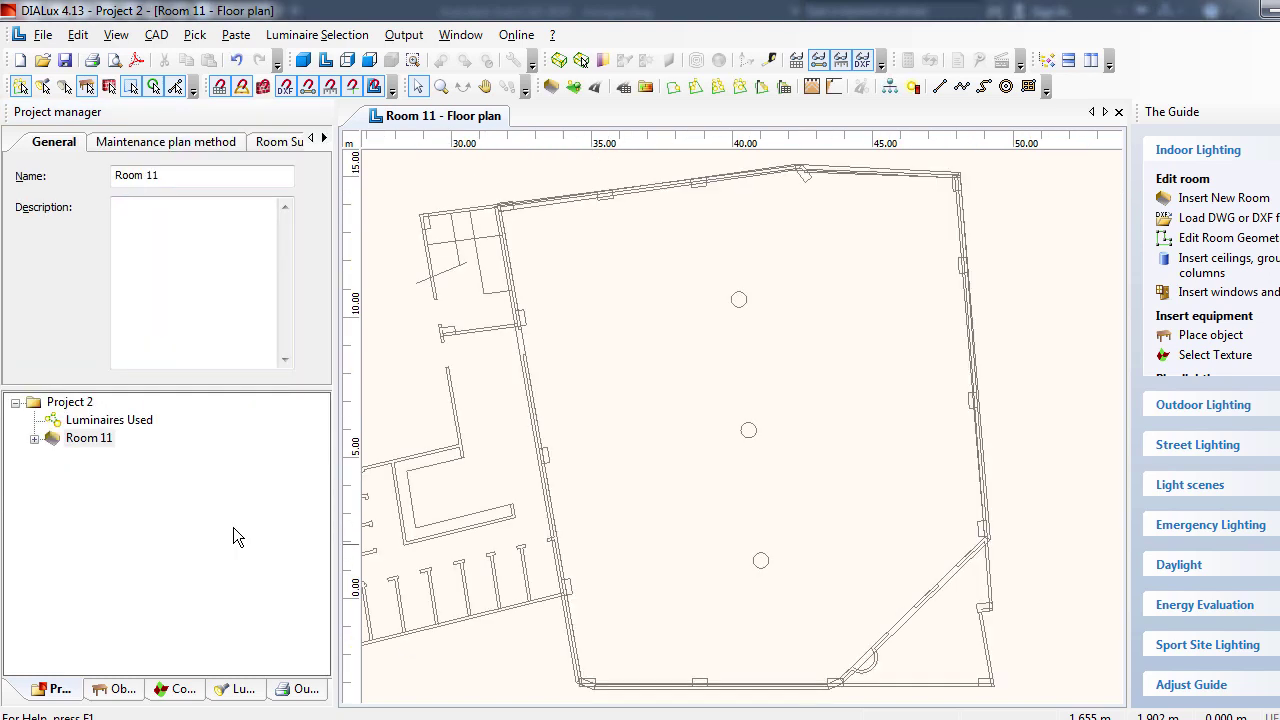
Check Room 11 in the Room Editor without changes, then return to Room 11's floor plan.
{"action": "left_click", "coordinate": [86, 440]}
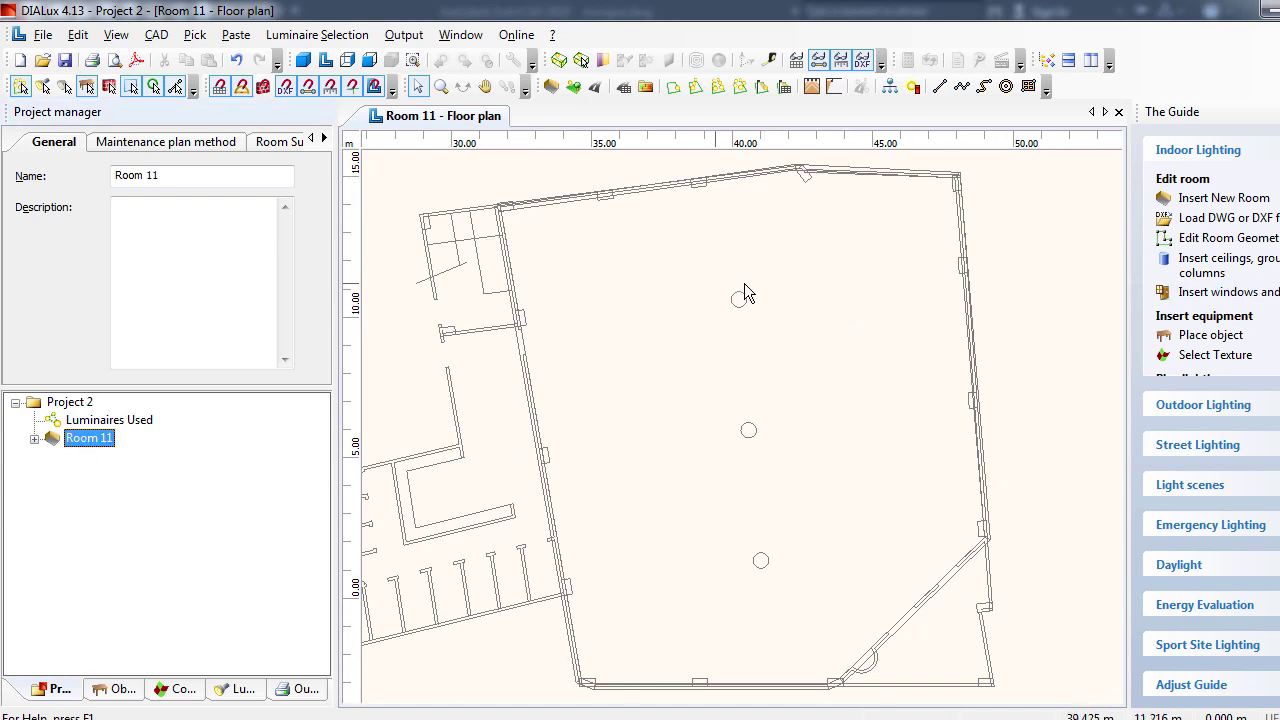
{"action": "left_click", "coordinate": [1214, 238]}
{"action": "left_click_drag", "start_coordinate": [120, 229], "coordinate": [79, 229]}
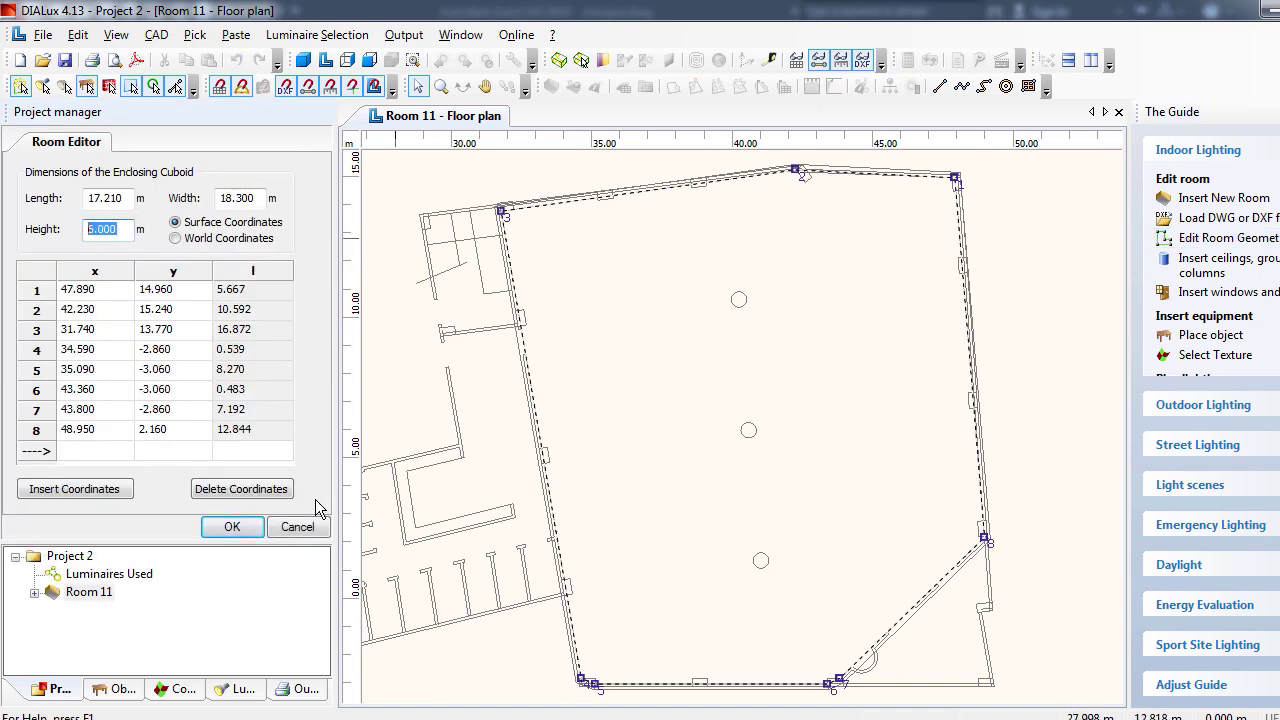
{"action": "left_click", "coordinate": [297, 527]}
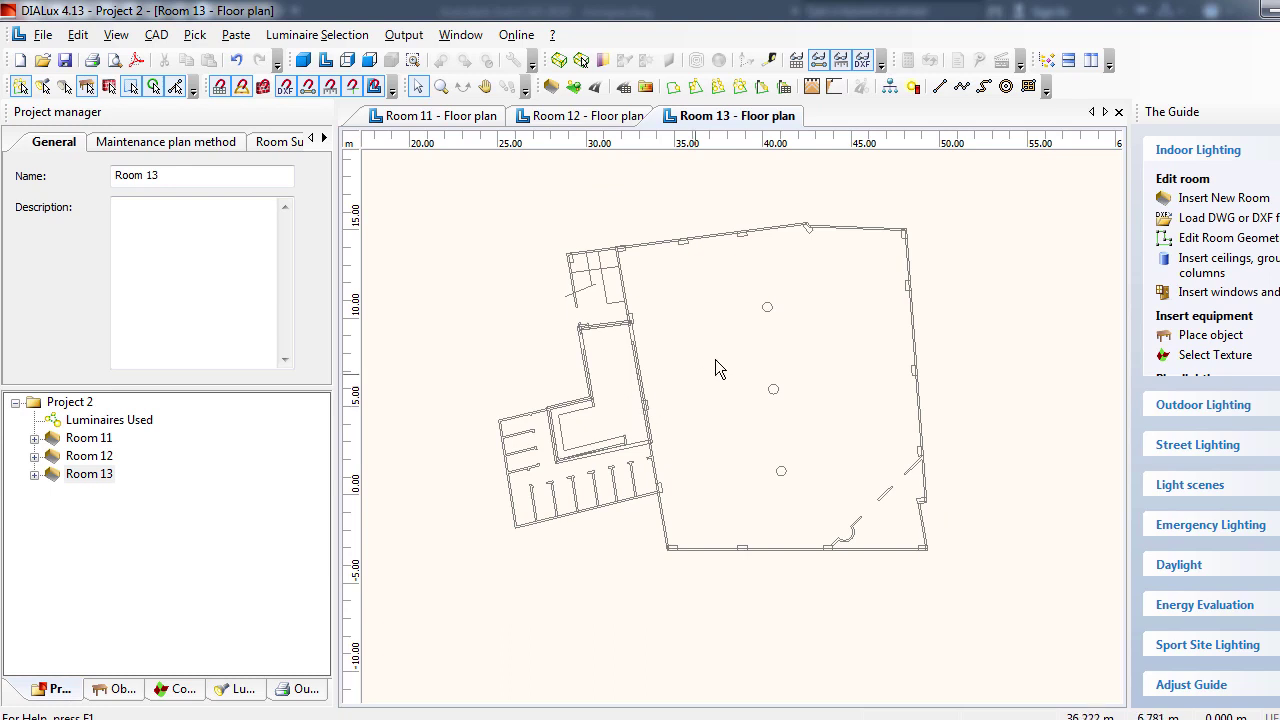
{"action": "left_click", "coordinate": [90, 474]}
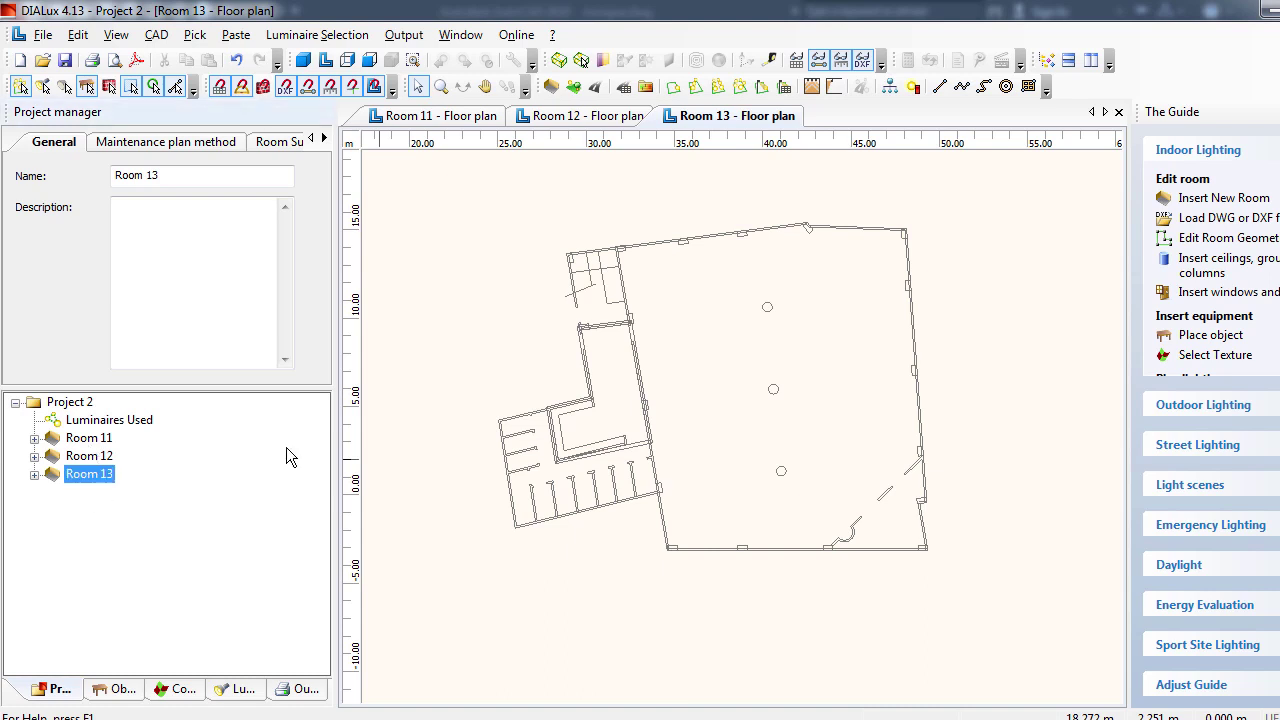
{"action": "left_click", "coordinate": [96, 440]}
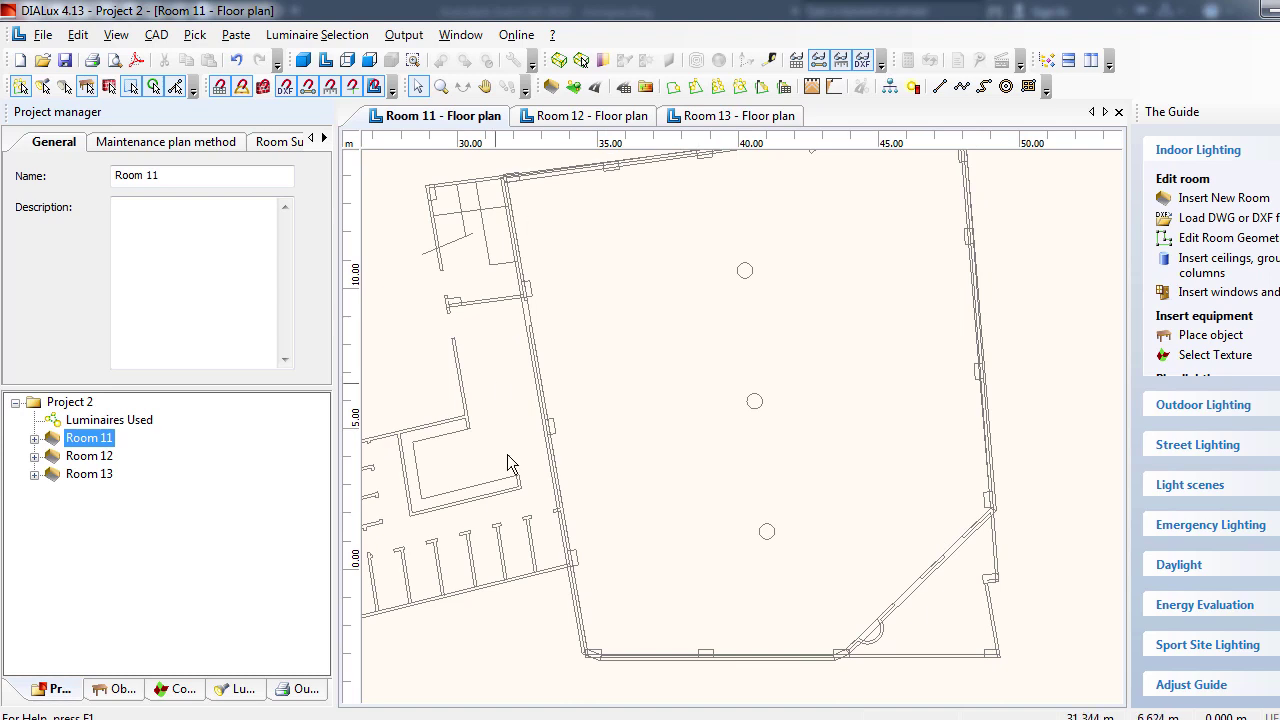
Open mosque.dwg in AutoCAD from the recent drawings list.
{"action": "right_click", "coordinate": [400, 719]}
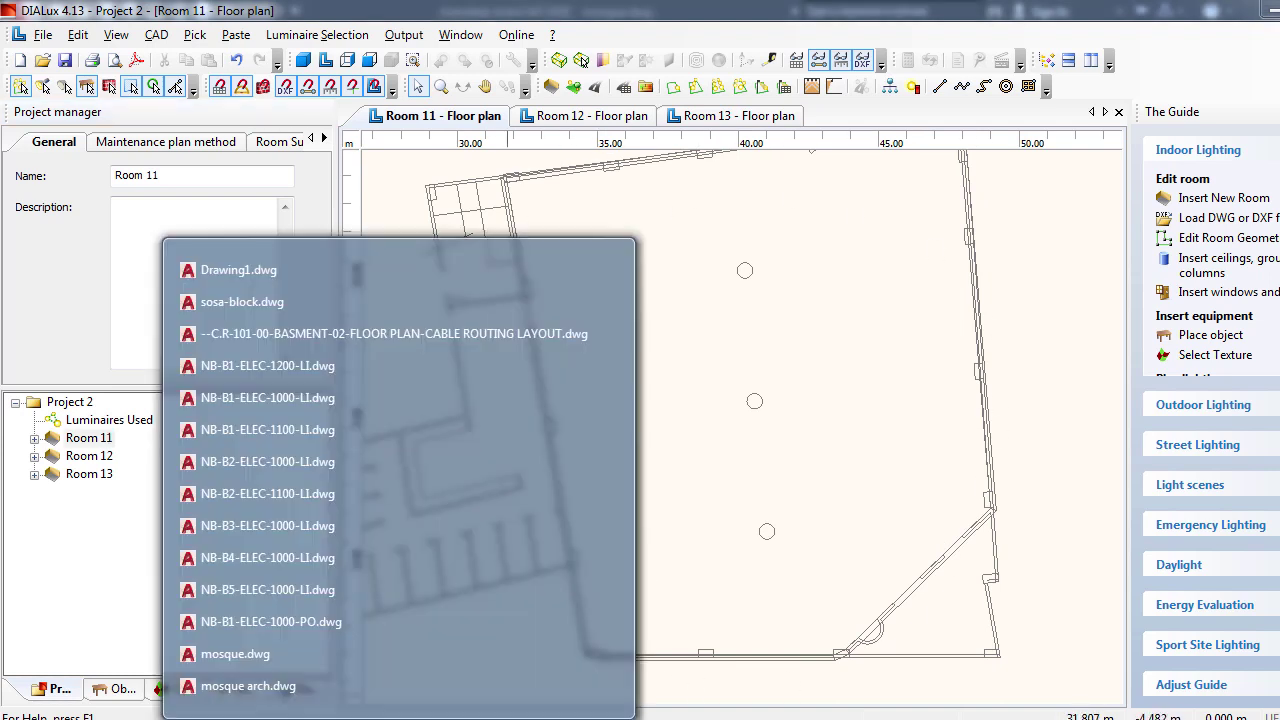
{"action": "left_click", "coordinate": [235, 654]}
{"action": "scroll", "coordinate": [602, 373], "scroll_direction": "down", "scroll_amount": 5}
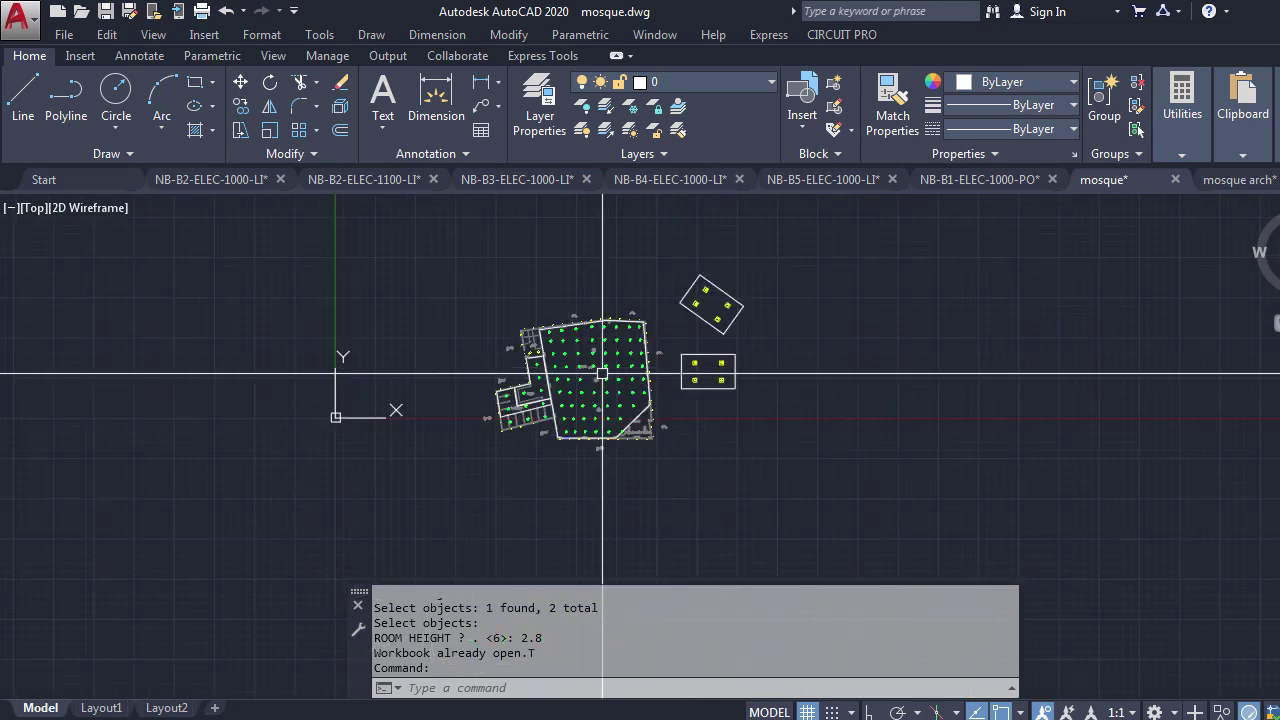
{"action": "scroll", "coordinate": [602, 373], "scroll_direction": "up", "scroll_amount": 5}
{"action": "scroll", "coordinate": [602, 373], "scroll_direction": "up", "scroll_amount": 3}
Select the 66 hall luminaire blocks with SSB (select similar blocks).
{"action": "left_click", "coordinate": [686, 330]}
{"action": "scroll", "coordinate": [680, 378], "scroll_direction": "down", "scroll_amount": 4}
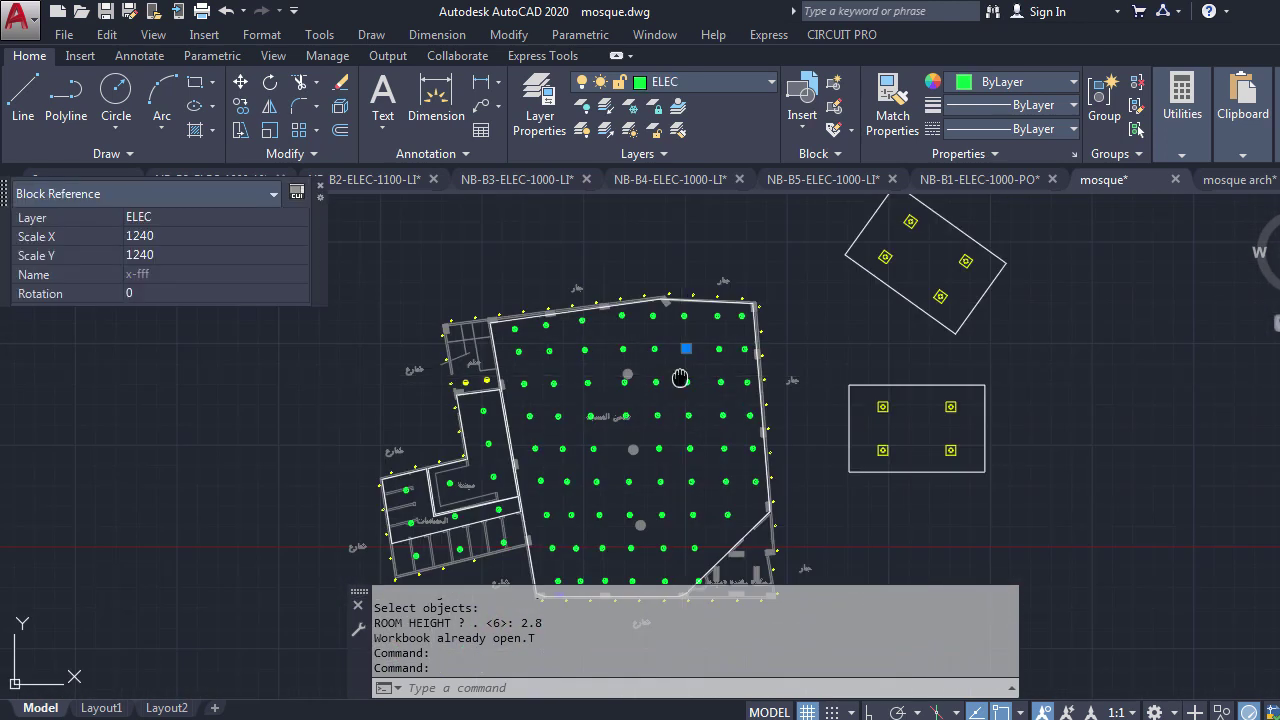
{"action": "middle_click_drag", "start_coordinate": [680, 378], "coordinate": [658, 296]}
{"action": "type", "text": "ssb"}
{"action": "key", "text": "Return"}
{"action": "left_click", "coordinate": [767, 205]}
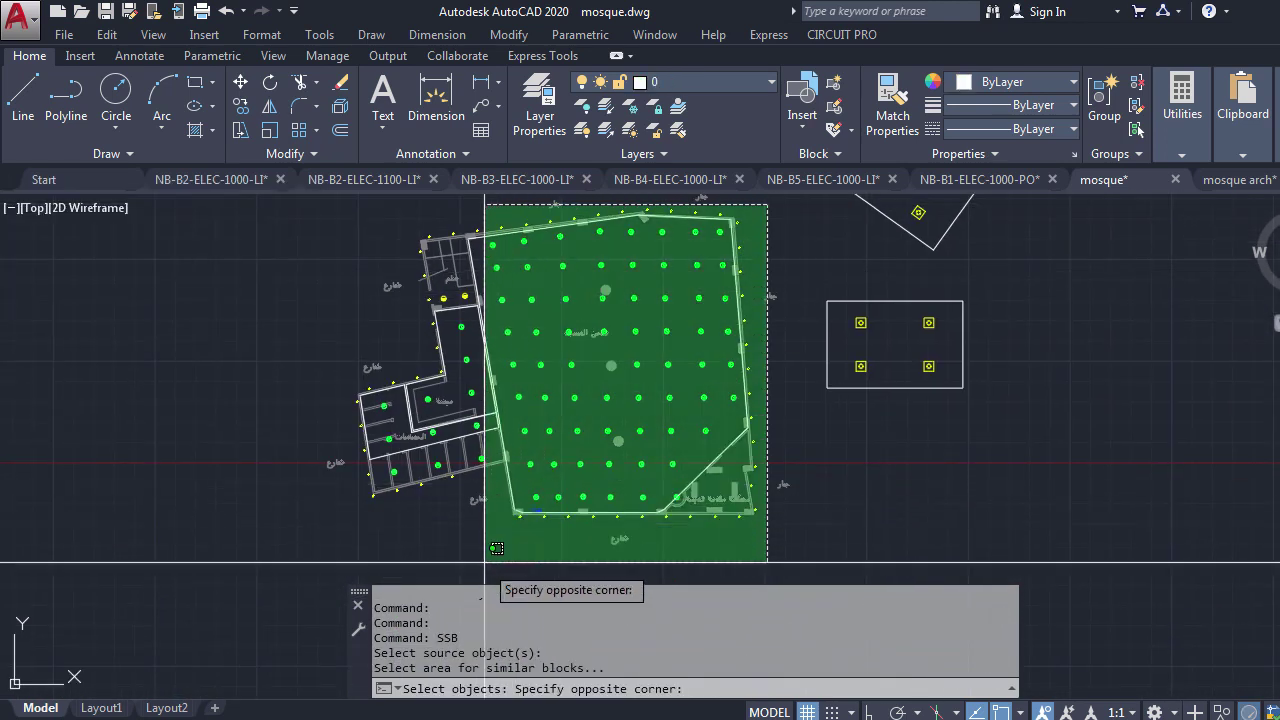
{"action": "left_click", "coordinate": [485, 563]}
{"action": "key", "text": "Return"}
{"action": "scroll", "coordinate": [775, 494], "scroll_direction": "up", "scroll_amount": 1}
{"action": "scroll", "coordinate": [775, 494], "scroll_direction": "up", "scroll_amount": 3}
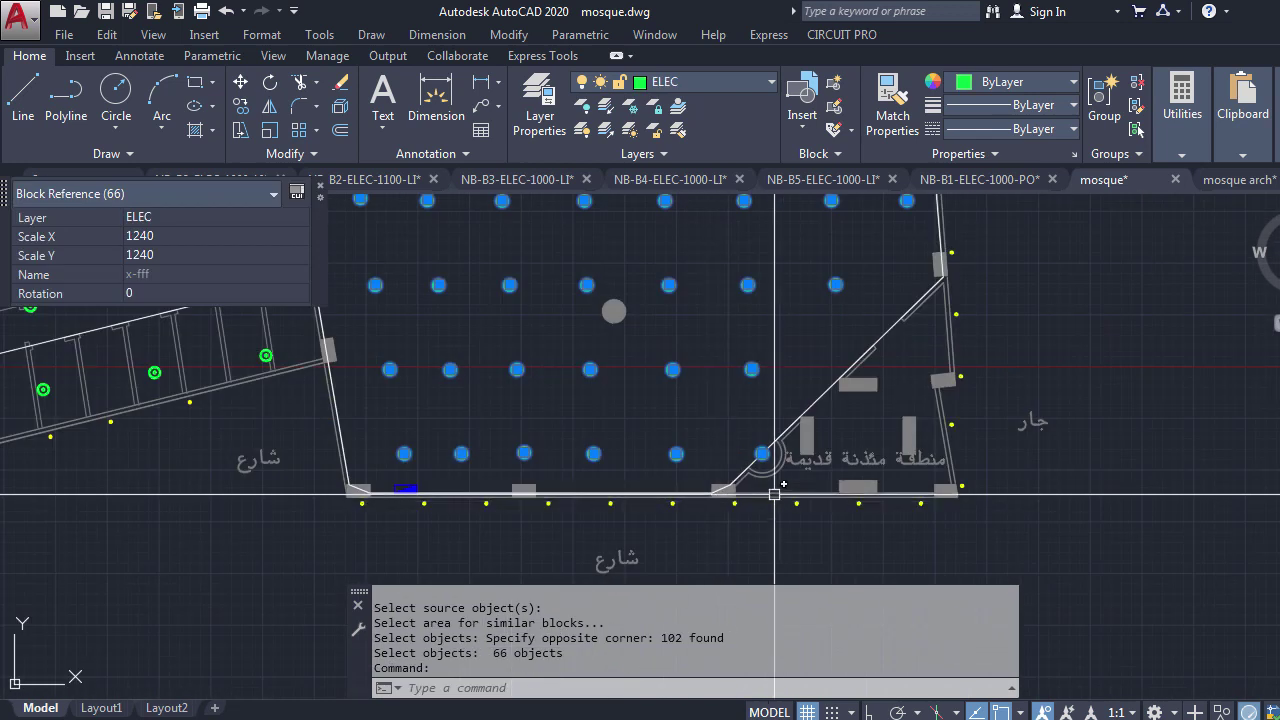
{"action": "scroll", "coordinate": [775, 494], "scroll_direction": "down", "scroll_amount": 3}
{"action": "scroll", "coordinate": [694, 434], "scroll_direction": "down", "scroll_amount": 2}
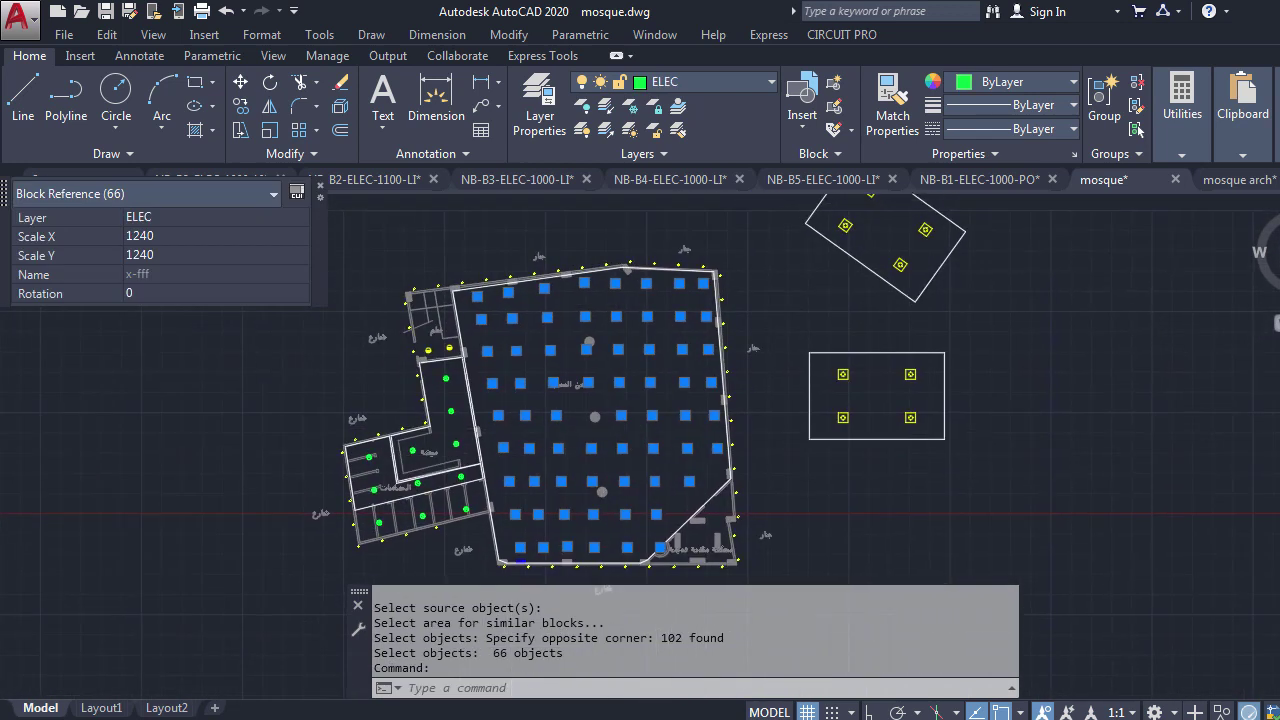
Export the 66 luminaire blocks via DLUX as BLOCKS-ONLY using the Previous selection.
{"action": "type", "text": "dlu"}
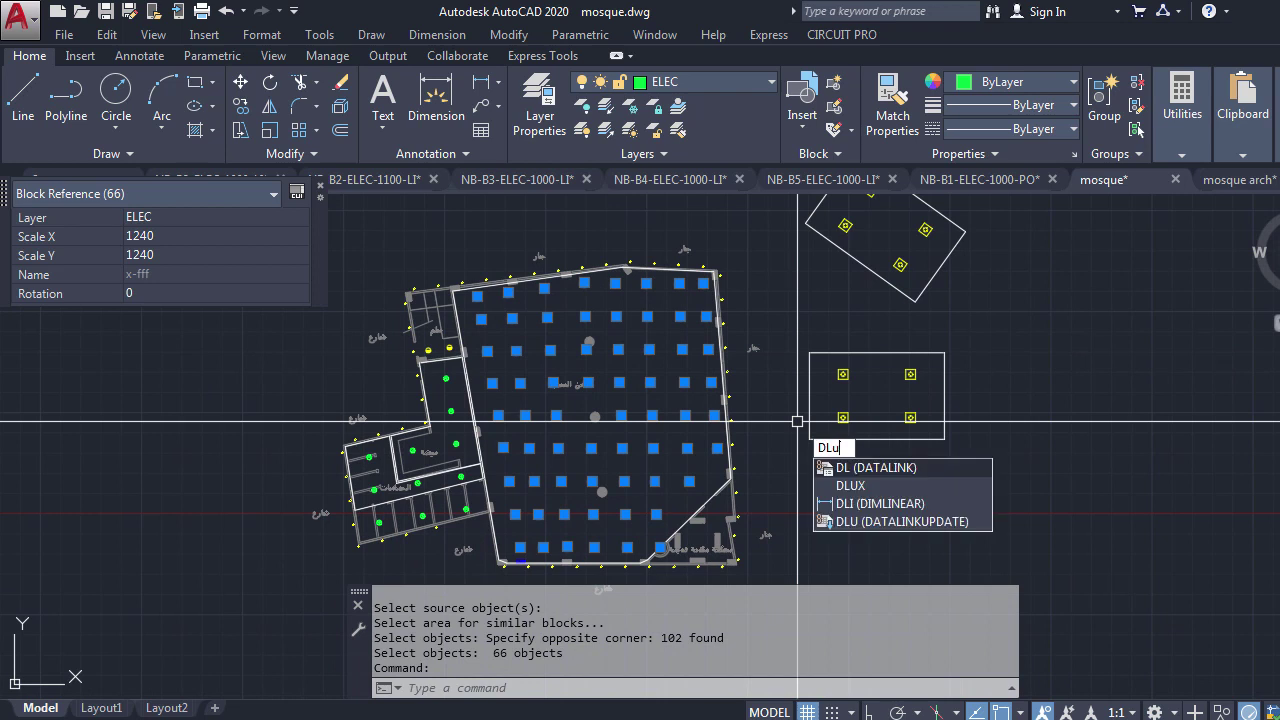
{"action": "type", "text": "x"}
{"action": "key", "text": "Return"}
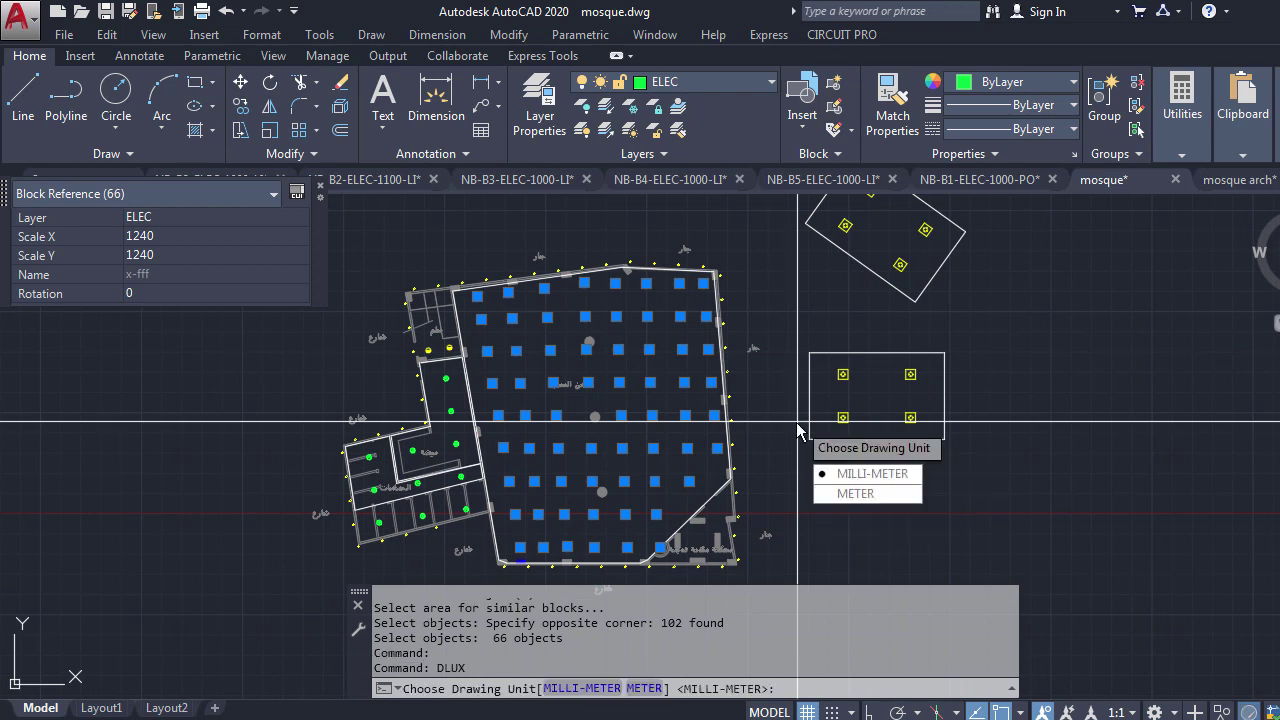
{"action": "key", "text": "Return"}
{"action": "key", "text": "Return"}
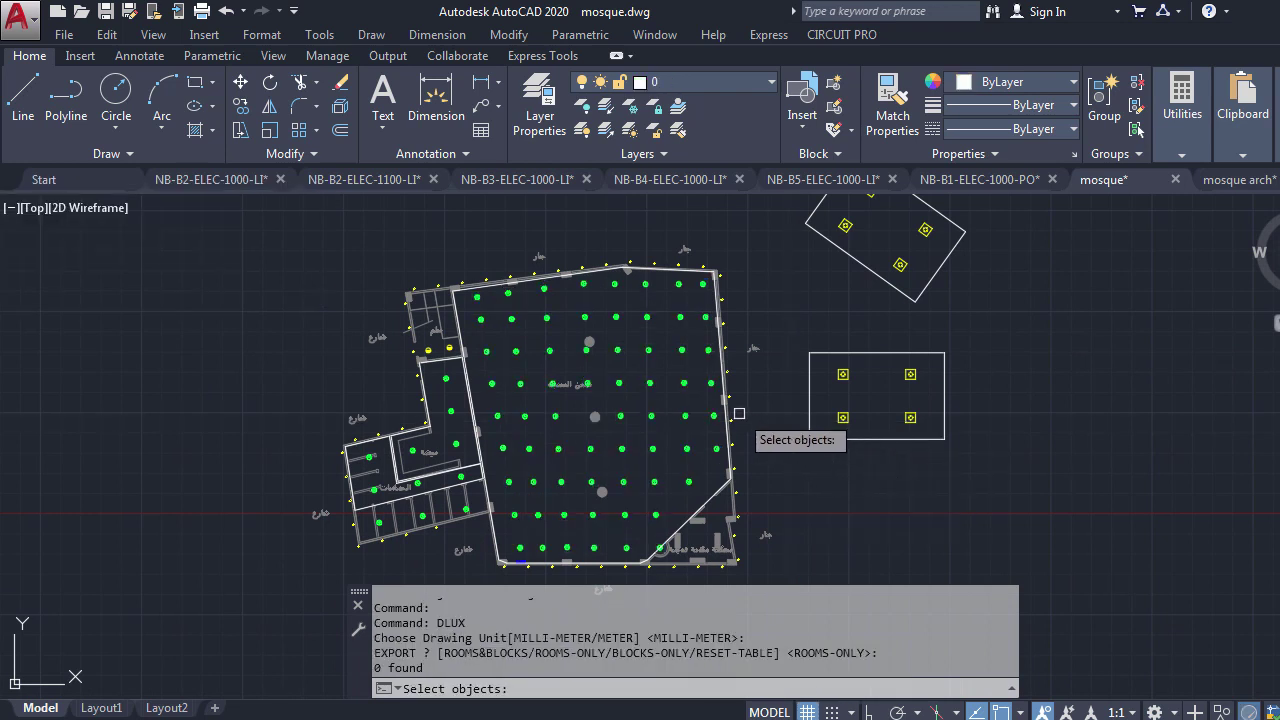
{"action": "type", "text": "p"}
{"action": "key", "text": "Return"}
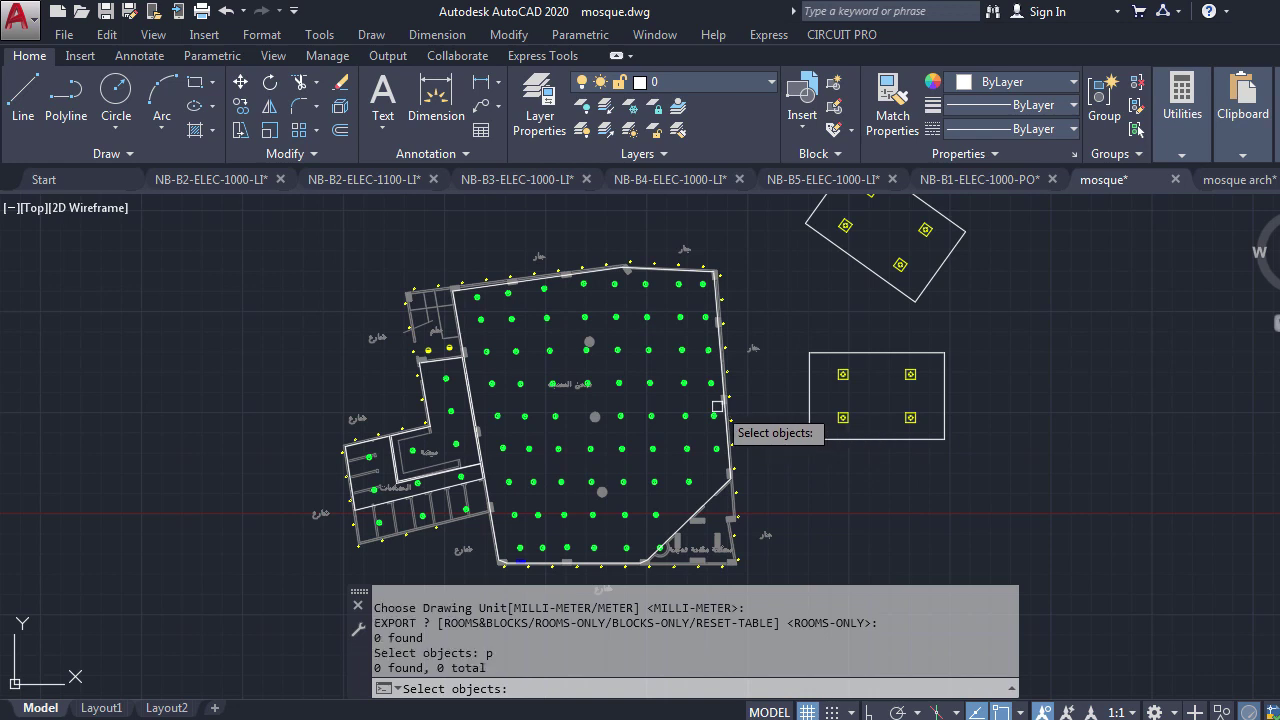
{"action": "key", "text": "Escape"}
{"action": "type", "text": "dlux"}
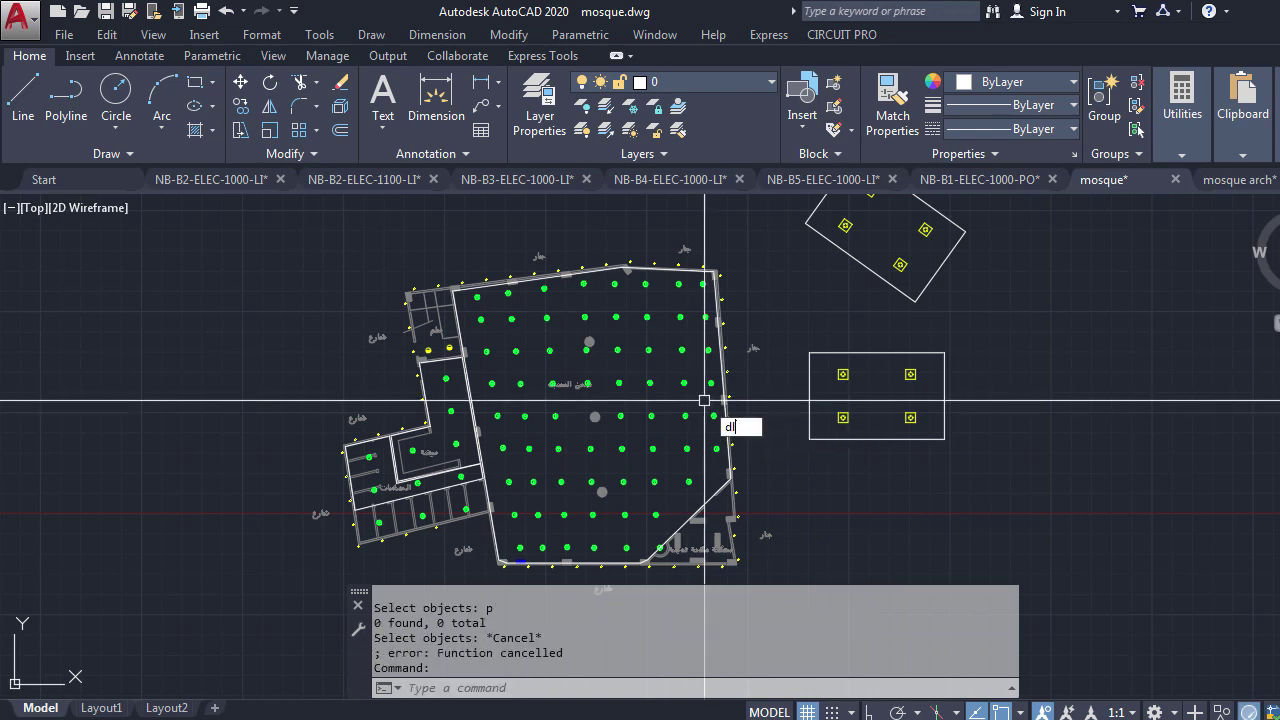
{"action": "key", "text": "Return"}
{"action": "key", "text": "Return"}
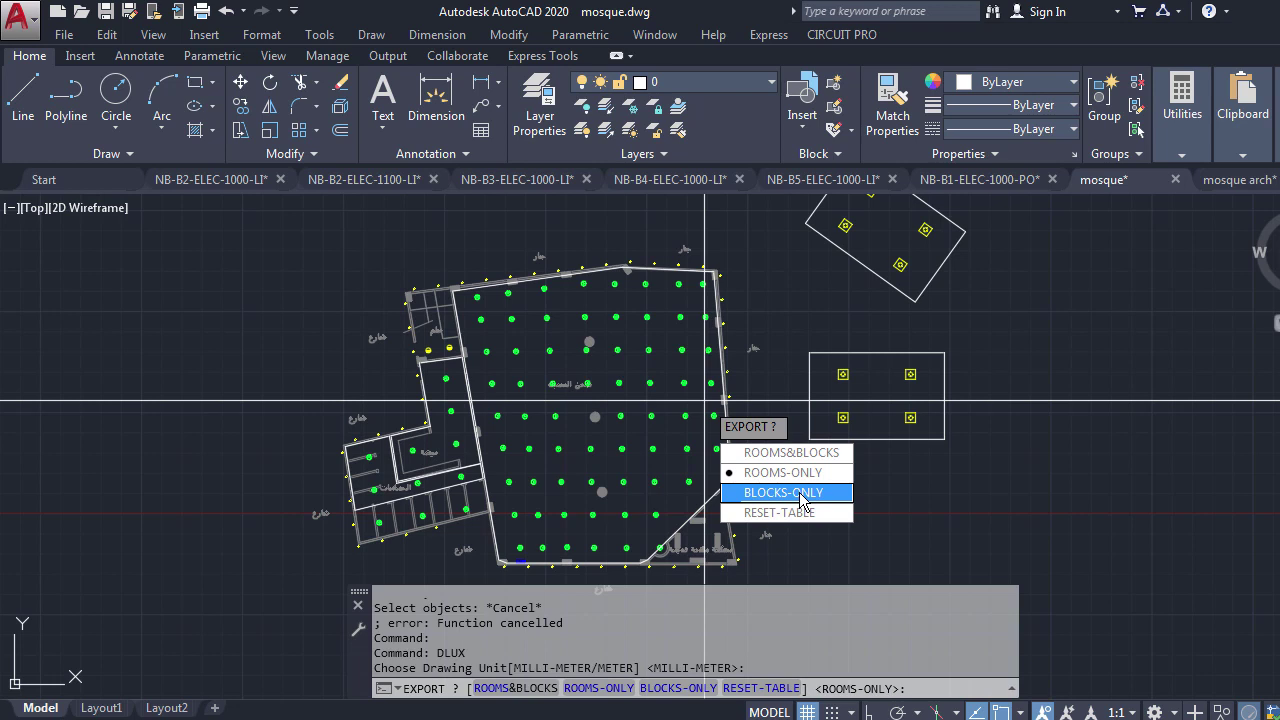
{"action": "left_click", "coordinate": [801, 498]}
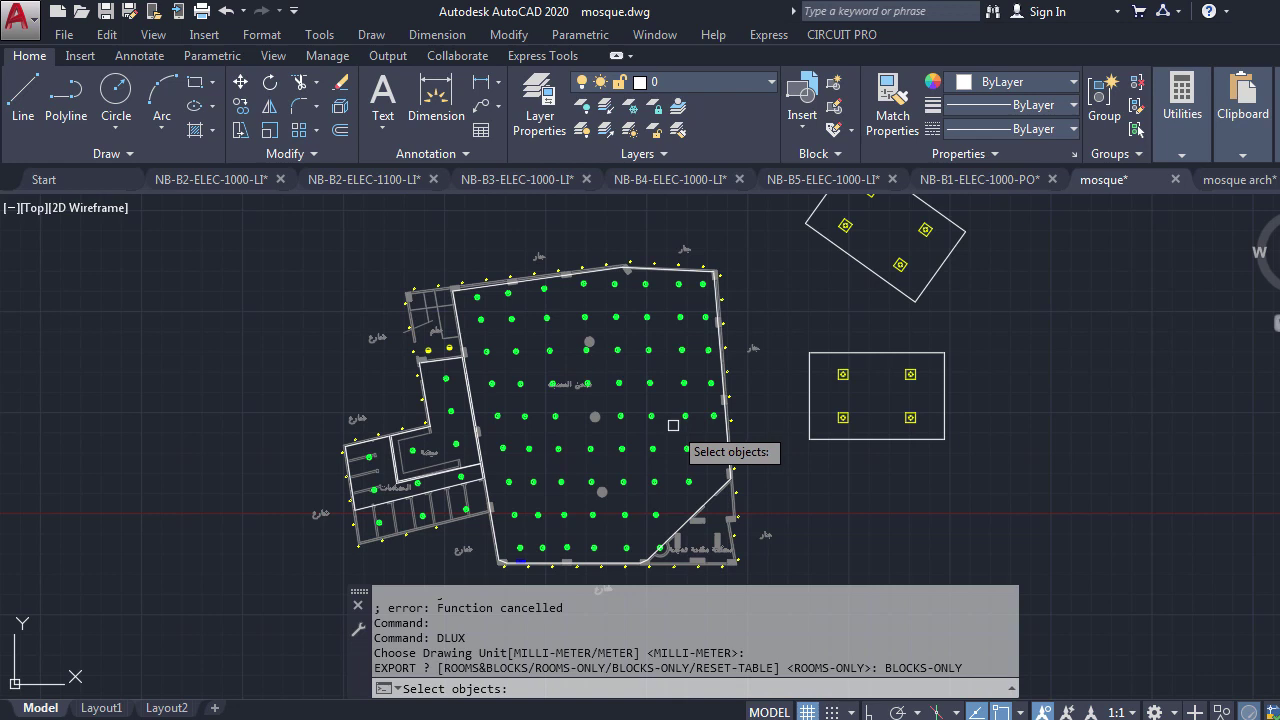
{"action": "type", "text": "p"}
{"action": "key", "text": "Return"}
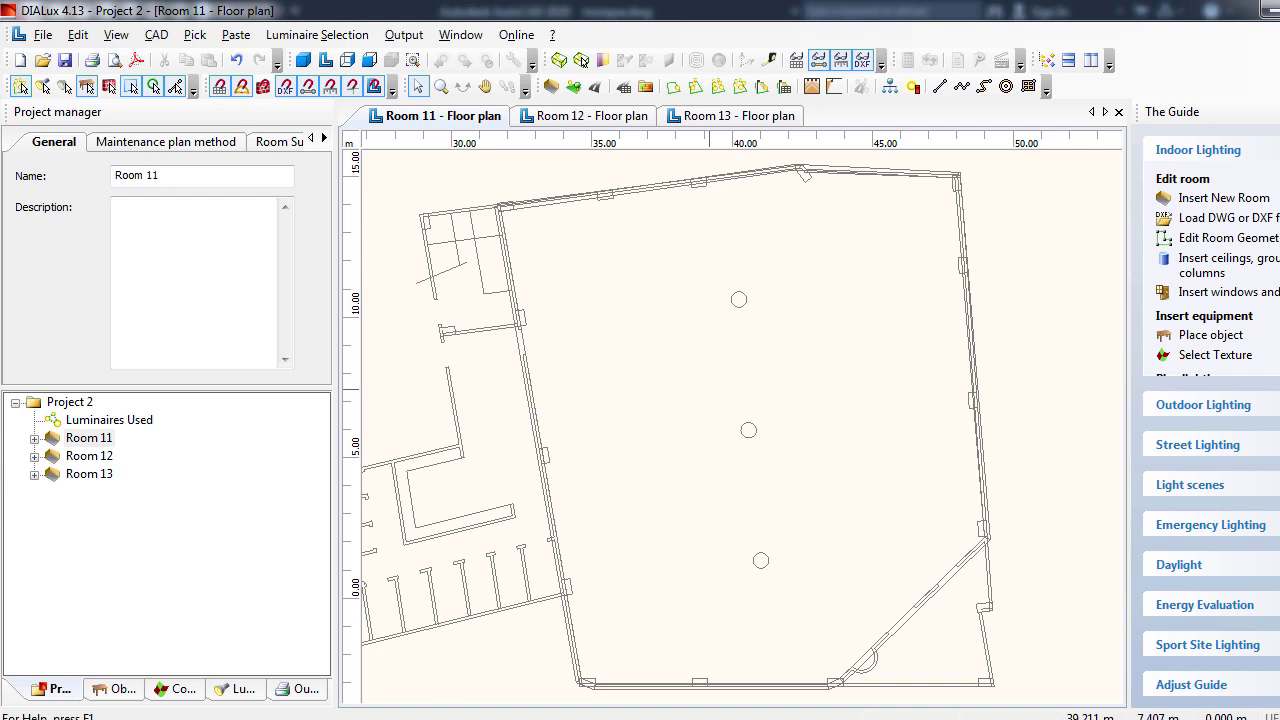
Insert the imported luminaires into Room 11 as individual luminaires.
{"action": "left_click", "coordinate": [238, 35]}
{"action": "left_click", "coordinate": [480, 82]}
{"action": "left_click", "coordinate": [243, 527]}
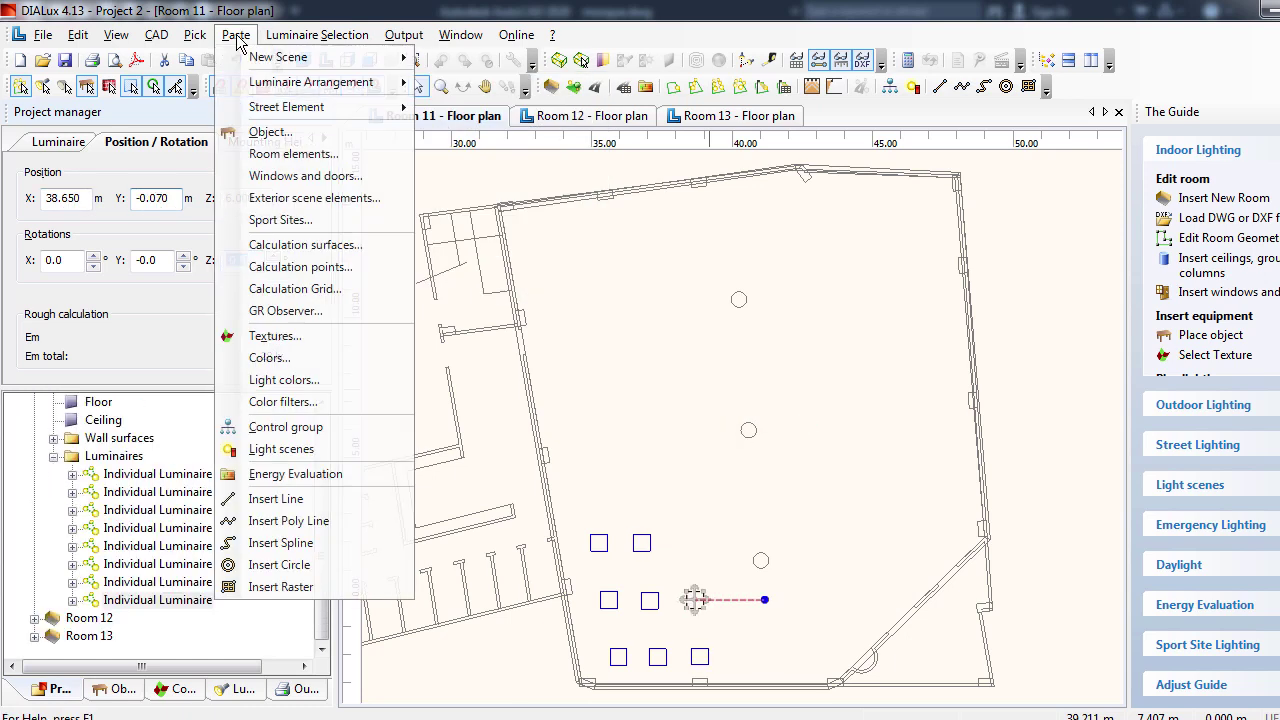
{"action": "left_click", "coordinate": [245, 528]}
{"action": "right_click", "coordinate": [245, 528]}
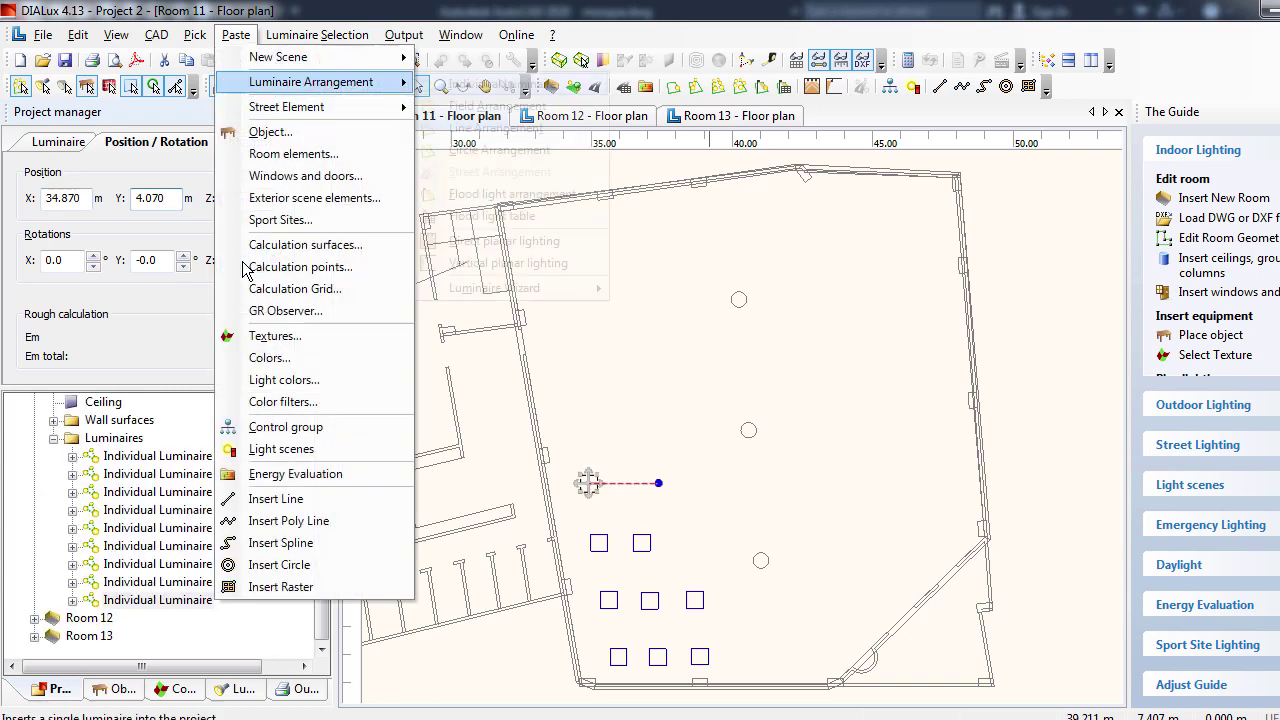
{"action": "left_click", "coordinate": [236, 34]}
{"action": "left_click", "coordinate": [236, 34]}
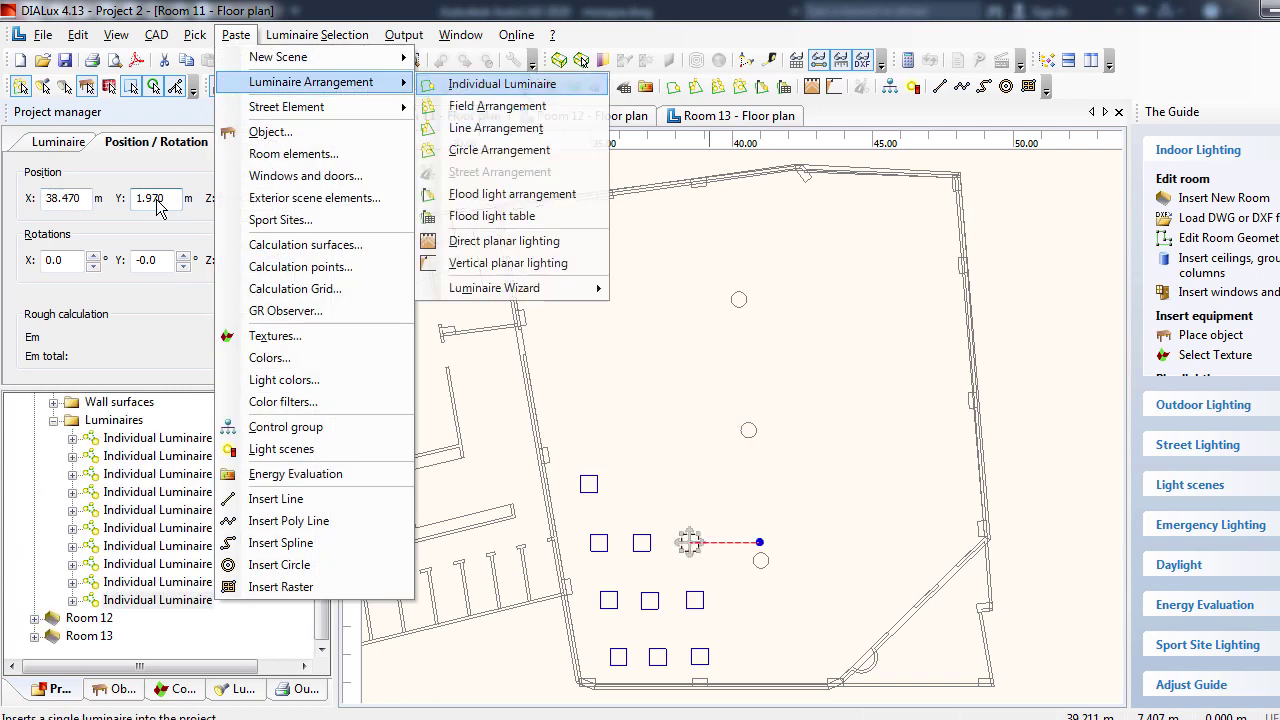
{"action": "left_click", "coordinate": [450, 83]}
Position a luminaire at X 40.5, Y -2.1.
{"action": "double_click", "coordinate": [62, 198]}
{"action": "type", "text": "40.5"}
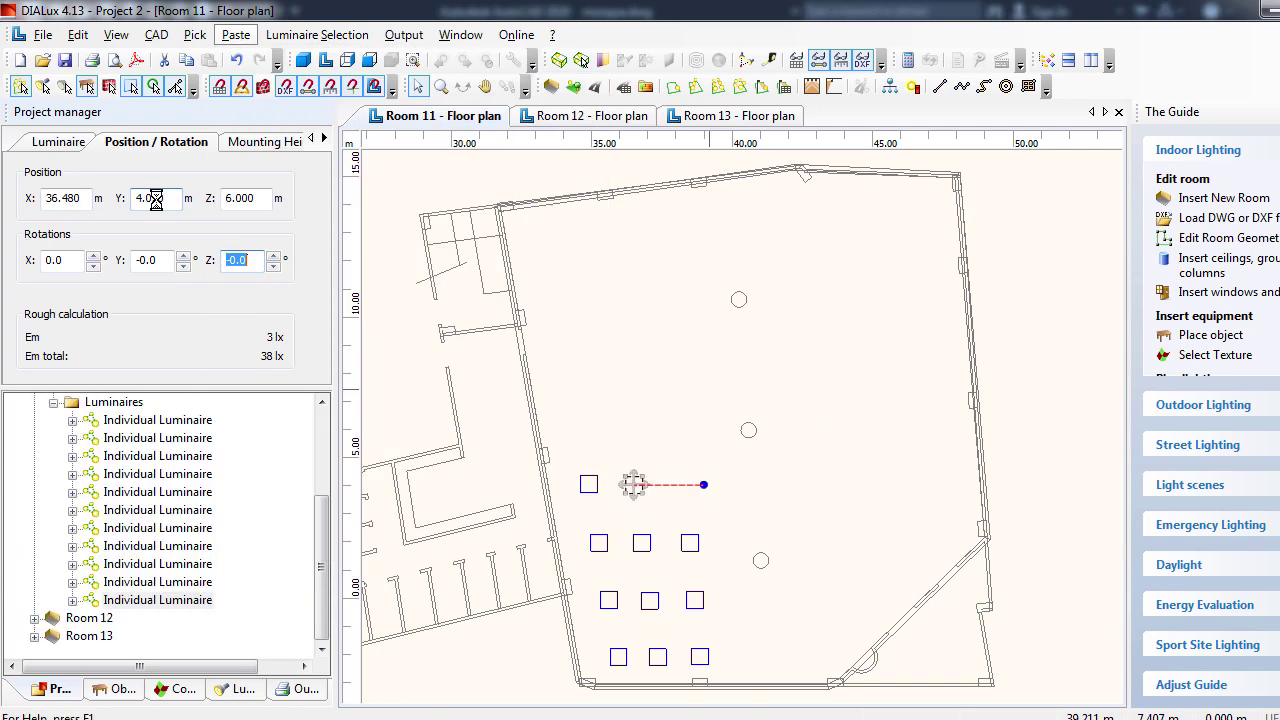
{"action": "key", "text": "Return"}
{"action": "double_click", "coordinate": [150, 198]}
{"action": "type", "text": "-2.1"}
{"action": "key", "text": "Return"}
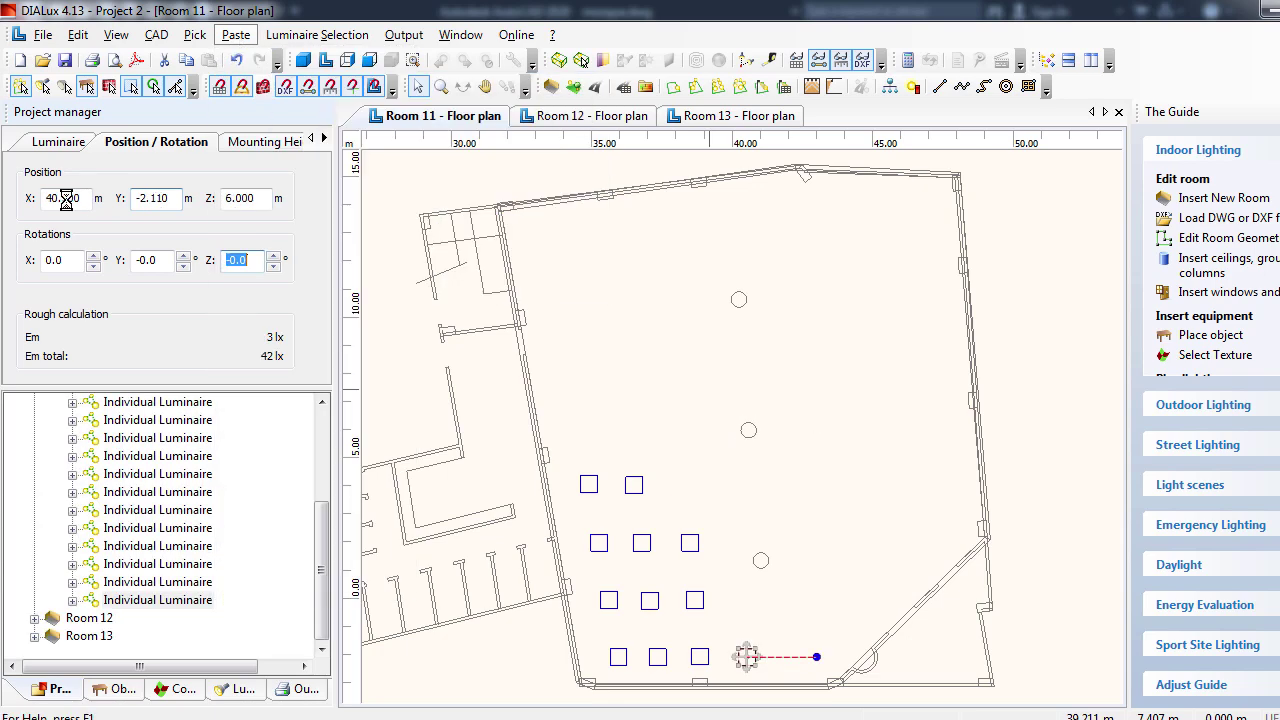
Paste another luminaire and place it at X 38.29, Y 4.
{"action": "left_click", "coordinate": [236, 34]}
{"action": "double_click", "coordinate": [150, 198]}
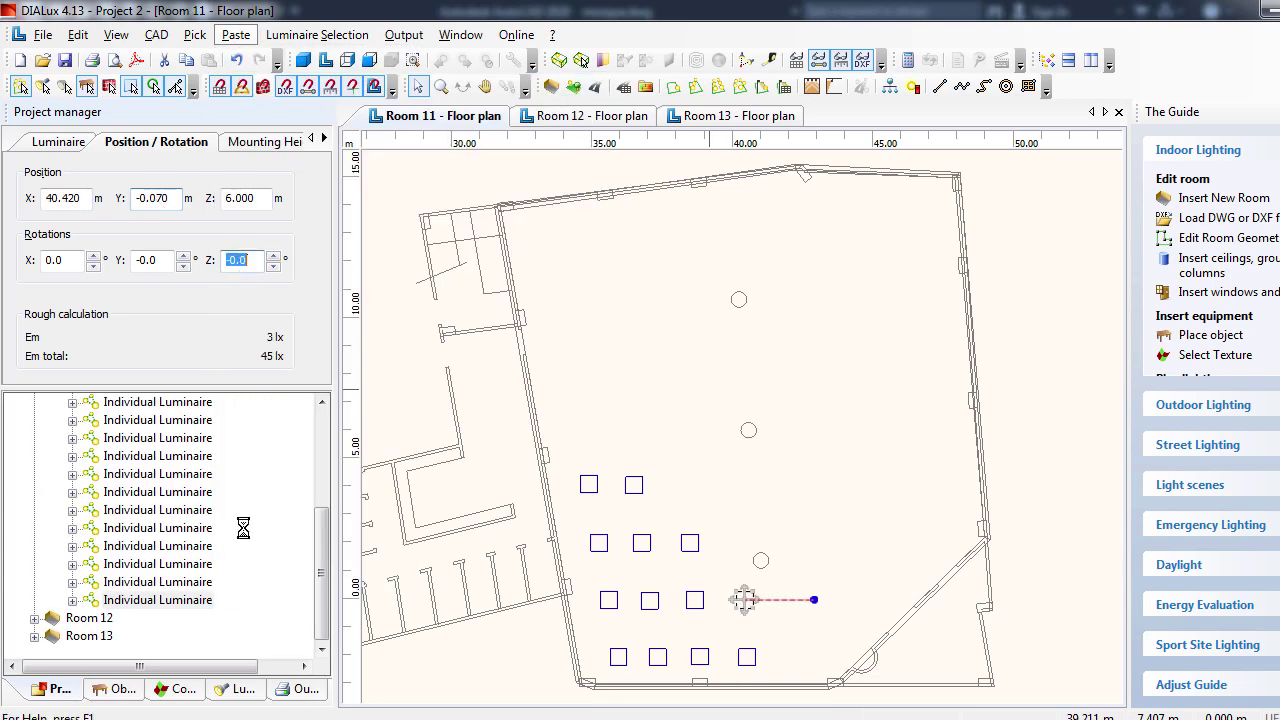
{"action": "type", "text": "4"}
{"action": "key", "text": "Return"}
{"action": "double_click", "coordinate": [62, 198]}
{"action": "type", "text": "38.29"}
{"action": "key", "text": "Return"}
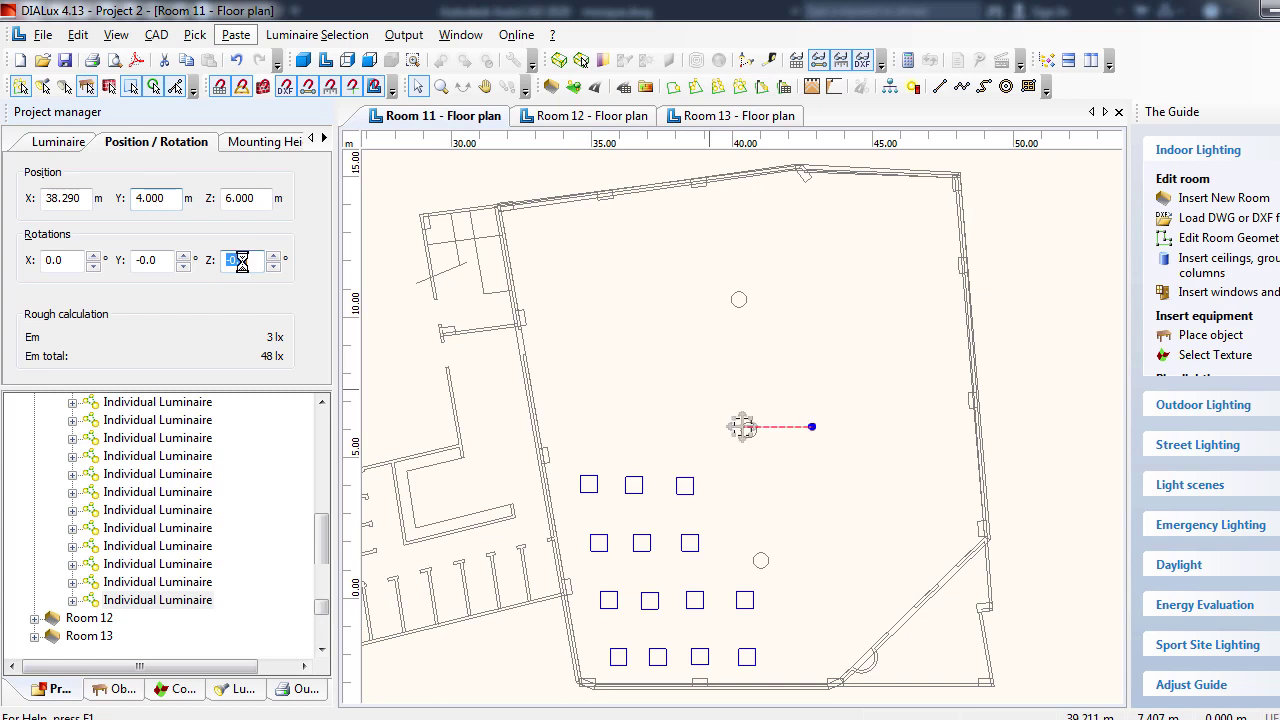
Paste one more luminaire, deselect, and review the hall's luminaire grid.
{"action": "left_click", "coordinate": [236, 34]}
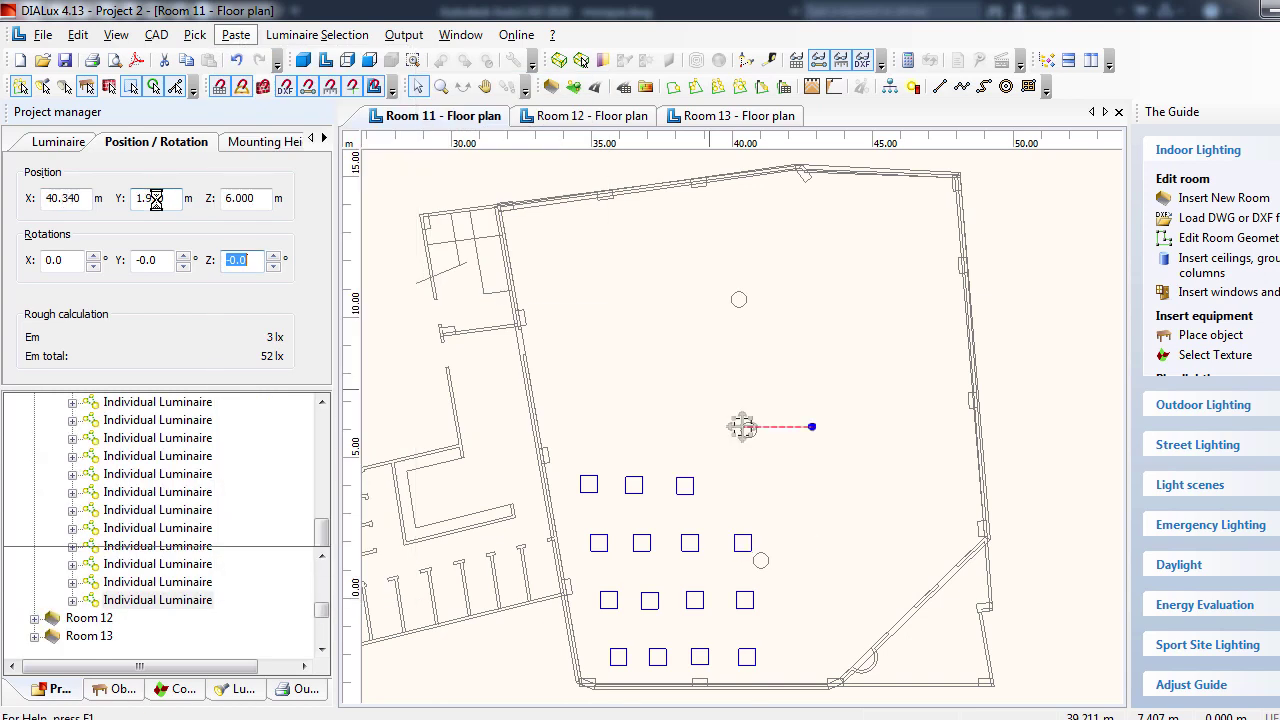
{"action": "left_click", "coordinate": [1051, 263]}
{"action": "scroll", "coordinate": [1000, 275], "scroll_direction": "down", "scroll_amount": 2}
{"action": "scroll", "coordinate": [932, 270], "scroll_direction": "down", "scroll_amount": 1}
{"action": "scroll", "coordinate": [932, 270], "scroll_direction": "up", "scroll_amount": 1}
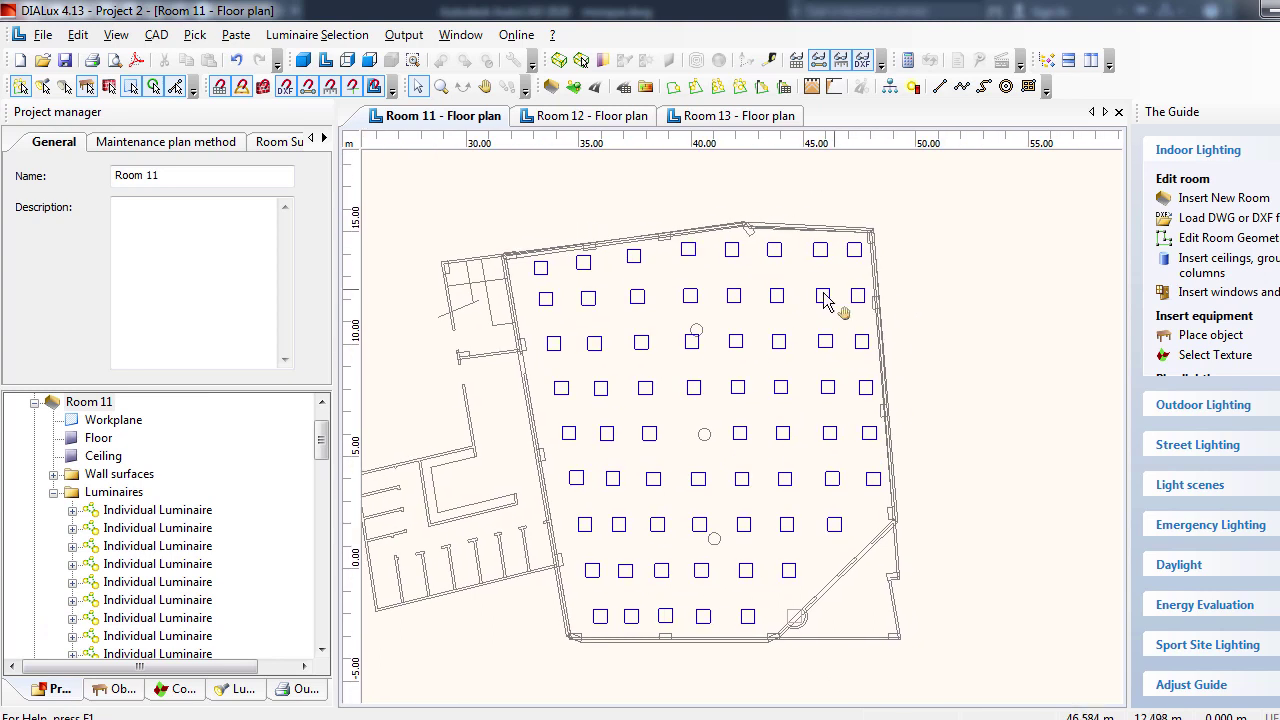
{"action": "scroll", "coordinate": [523, 414], "scroll_direction": "down", "scroll_amount": 1}
{"action": "scroll", "coordinate": [723, 409], "scroll_direction": "up", "scroll_amount": 1}
{"action": "scroll", "coordinate": [838, 312], "scroll_direction": "down", "scroll_amount": 1}
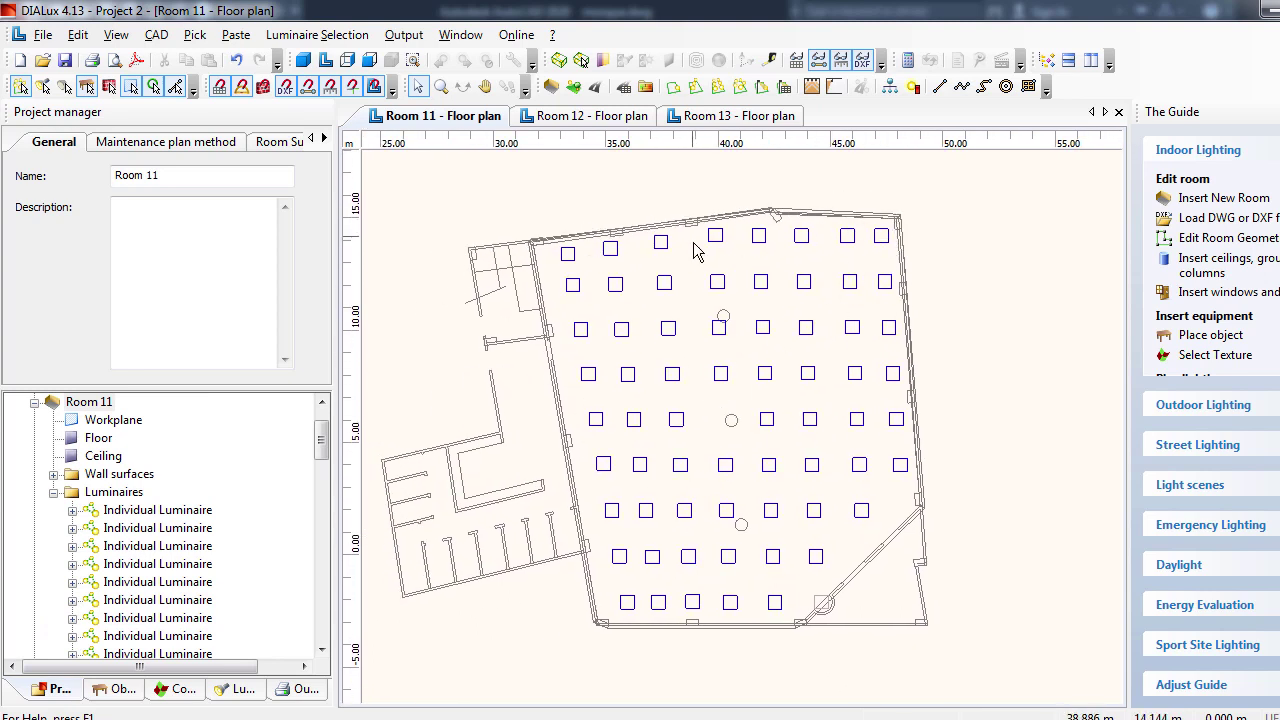
{"action": "scroll", "coordinate": [704, 288], "scroll_direction": "right", "scroll_amount": 1}
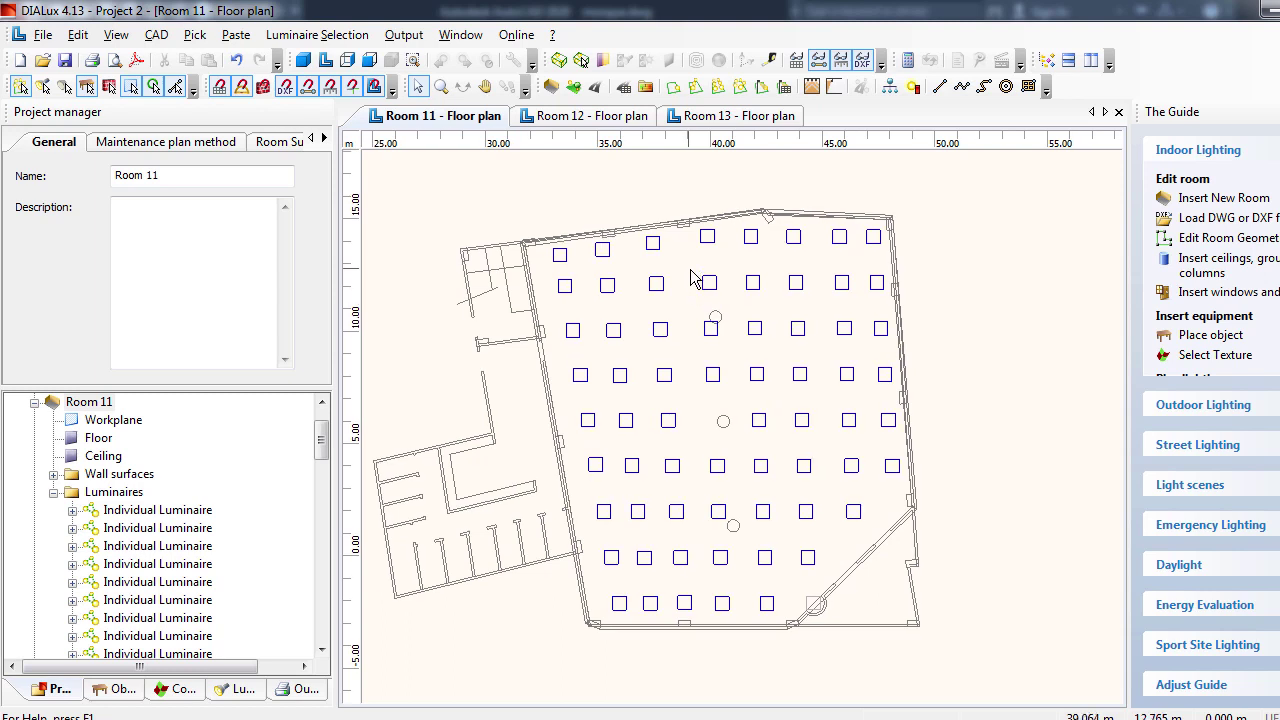
Change all Room 11 luminaires to LAMP S.A. MK2RD25840NMAW MINI KOMBIC.
{"action": "left_click_drag", "start_coordinate": [903, 183], "coordinate": [498, 651]}
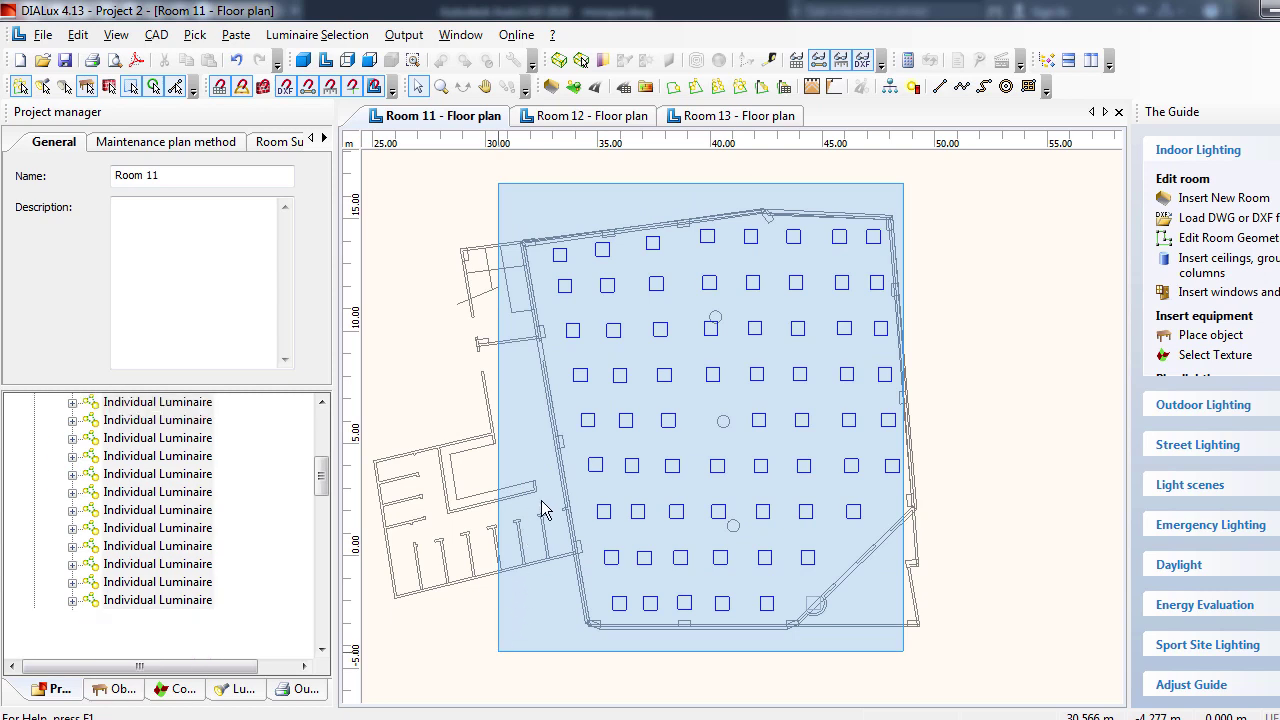
{"action": "left_click", "coordinate": [66, 147]}
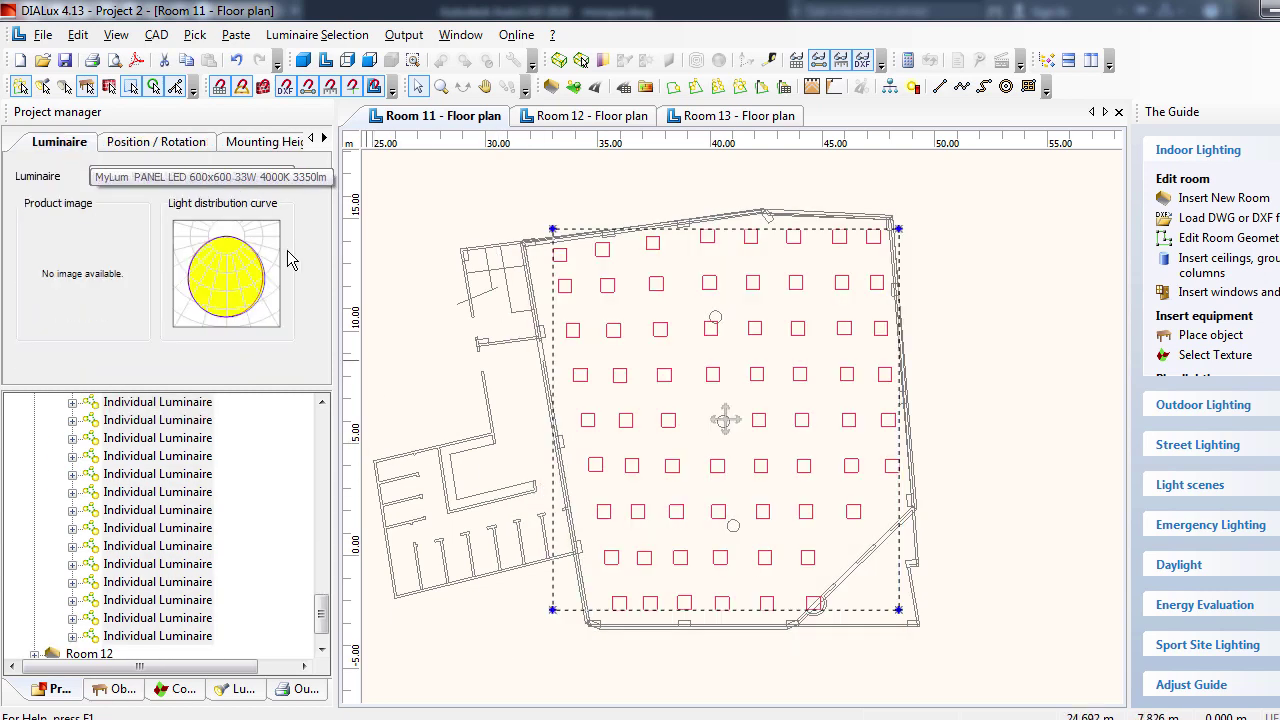
{"action": "left_click", "coordinate": [286, 176]}
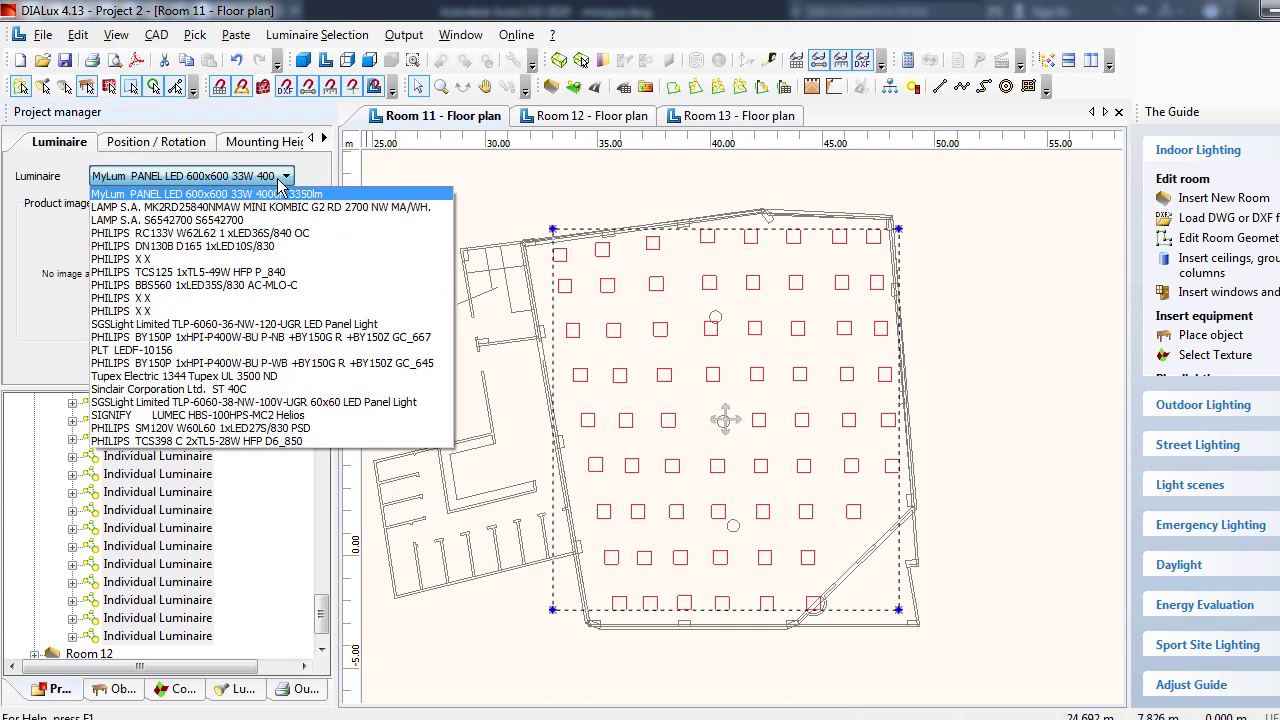
{"action": "left_click", "coordinate": [215, 207]}
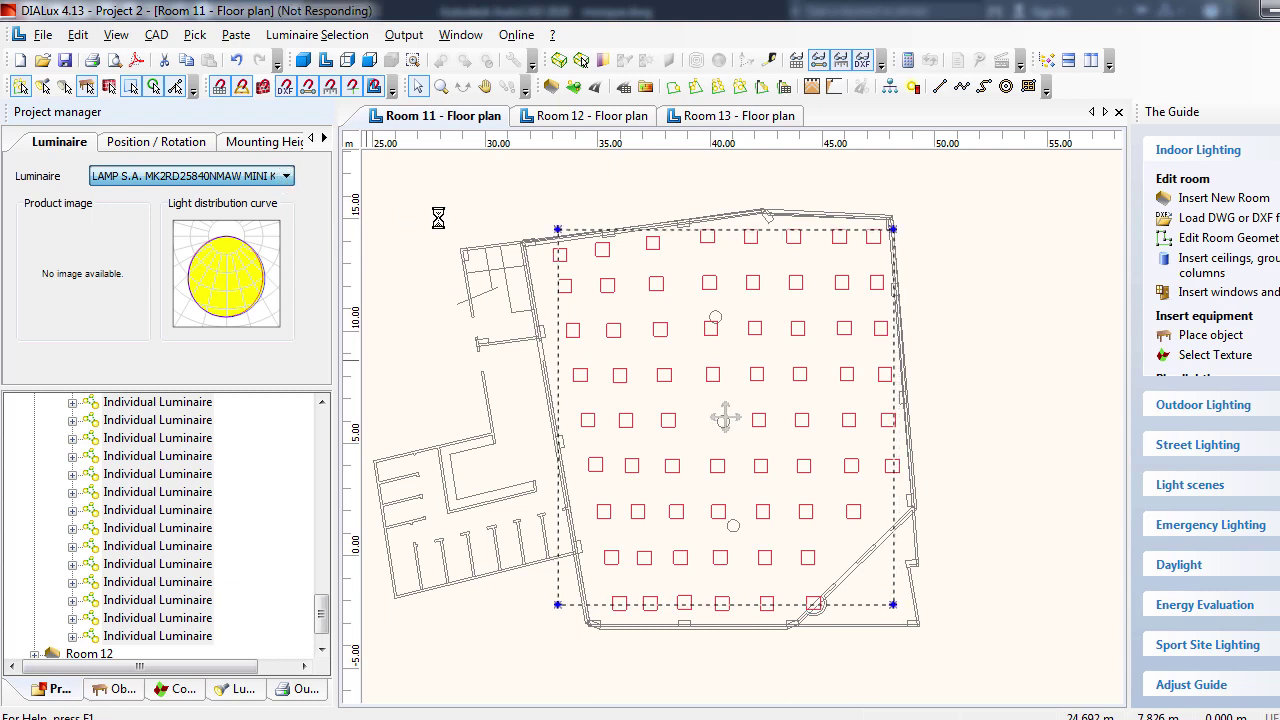
{"action": "left_click", "coordinate": [955, 386]}
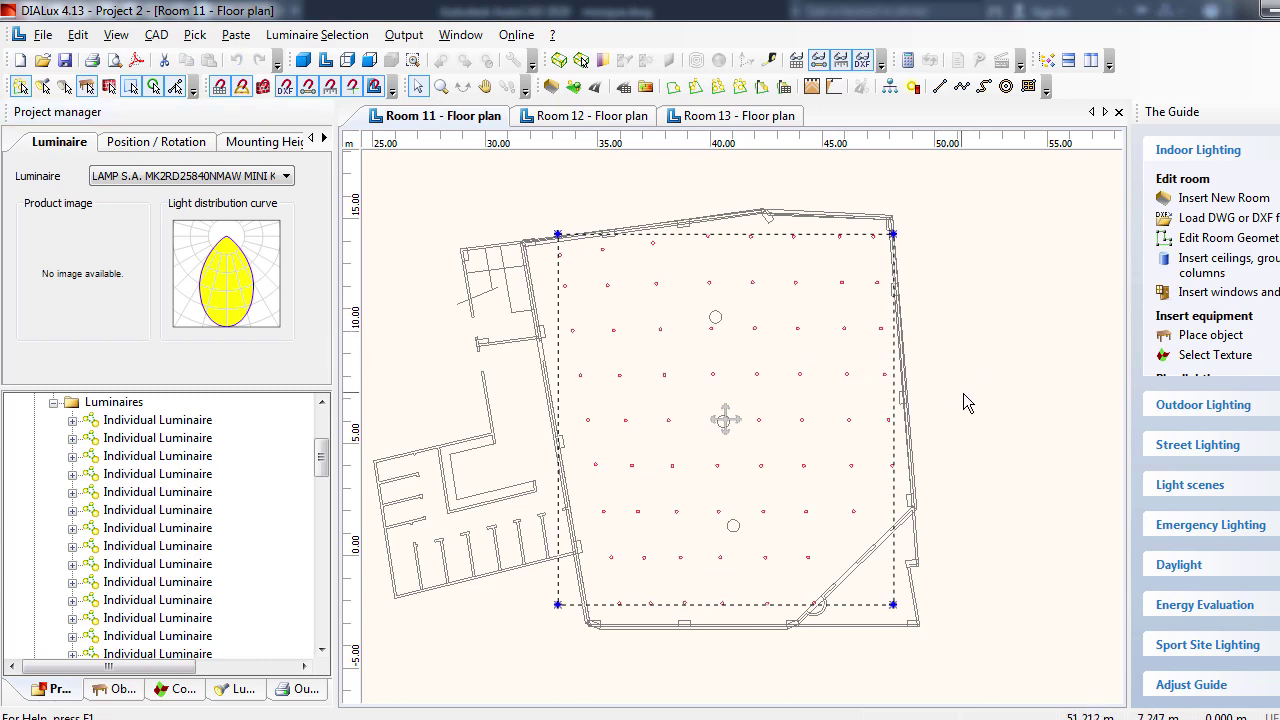
Minimise DIALux and pan the mosque plan slightly in AutoCAD.
{"action": "scroll", "coordinate": [995, 445], "scroll_direction": "up", "scroll_amount": 1}
{"action": "scroll", "coordinate": [900, 440], "scroll_direction": "down", "scroll_amount": 1}
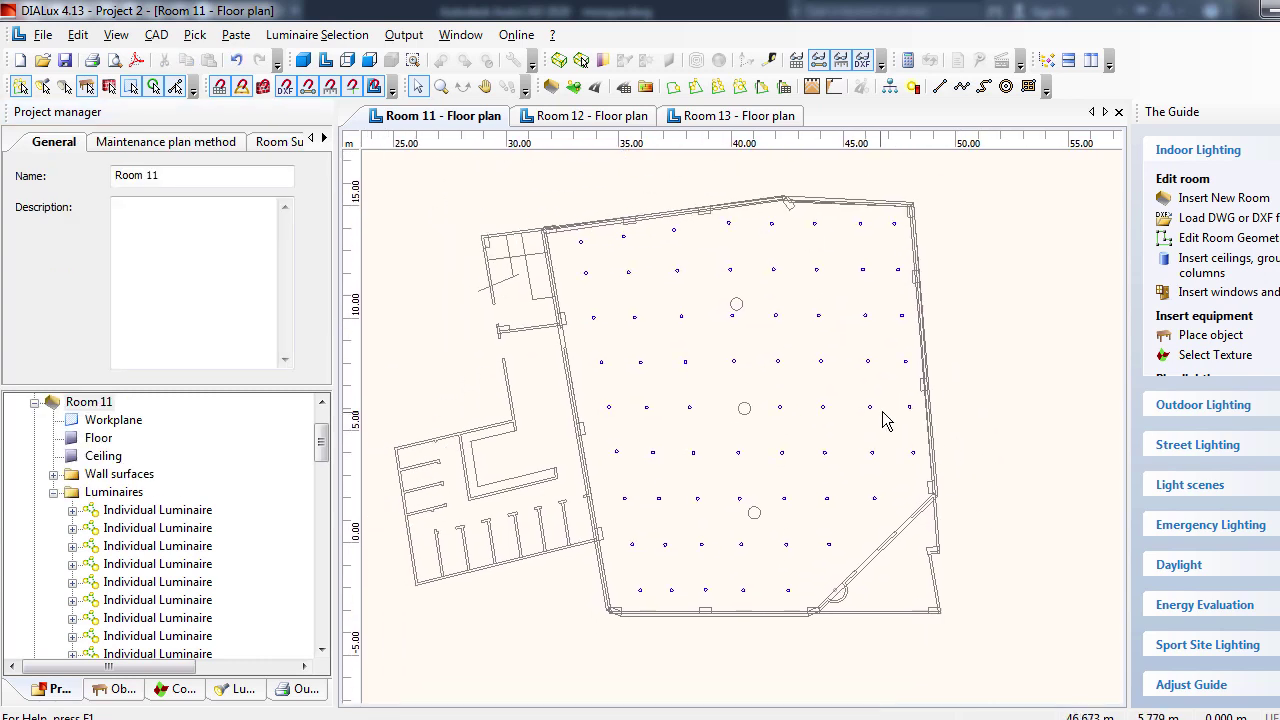
{"action": "left_click", "coordinate": [1272, 18]}
{"action": "middle_click_drag", "start_coordinate": [749, 301], "coordinate": [771, 271]}
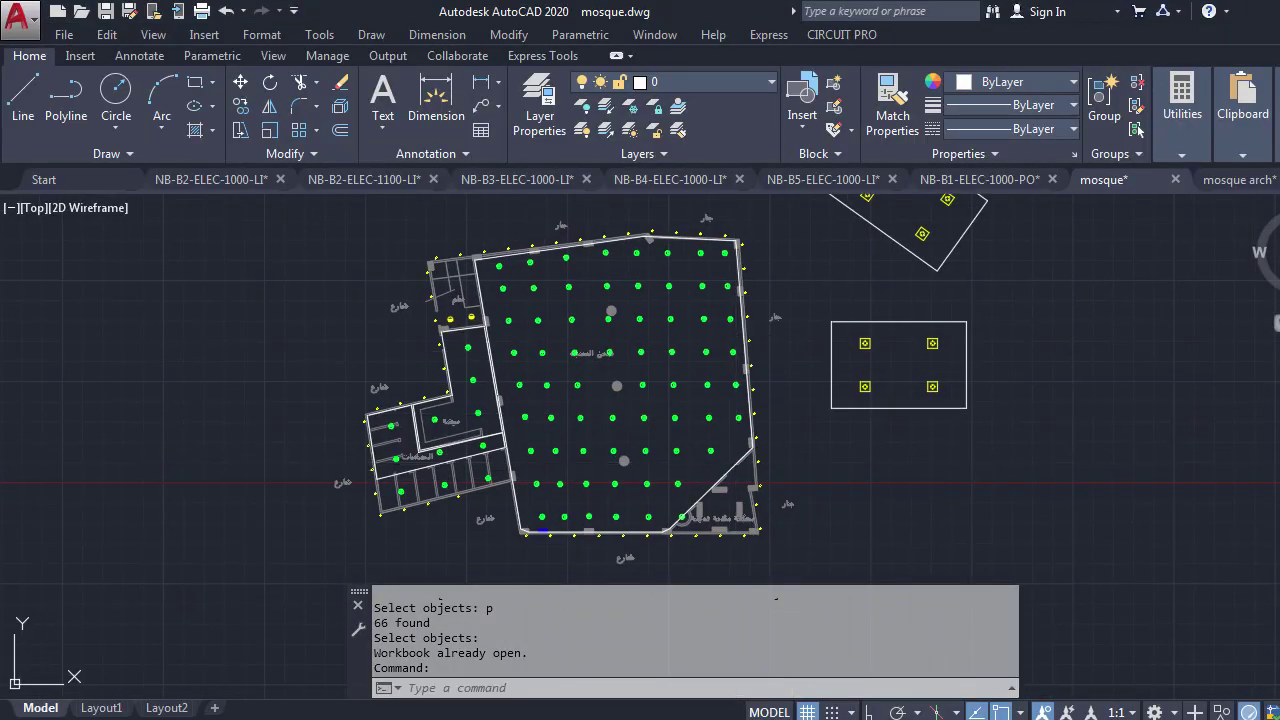
Clear the hall outline selection and zoom to the rotated rectangle.
{"action": "left_click", "coordinate": [737, 462]}
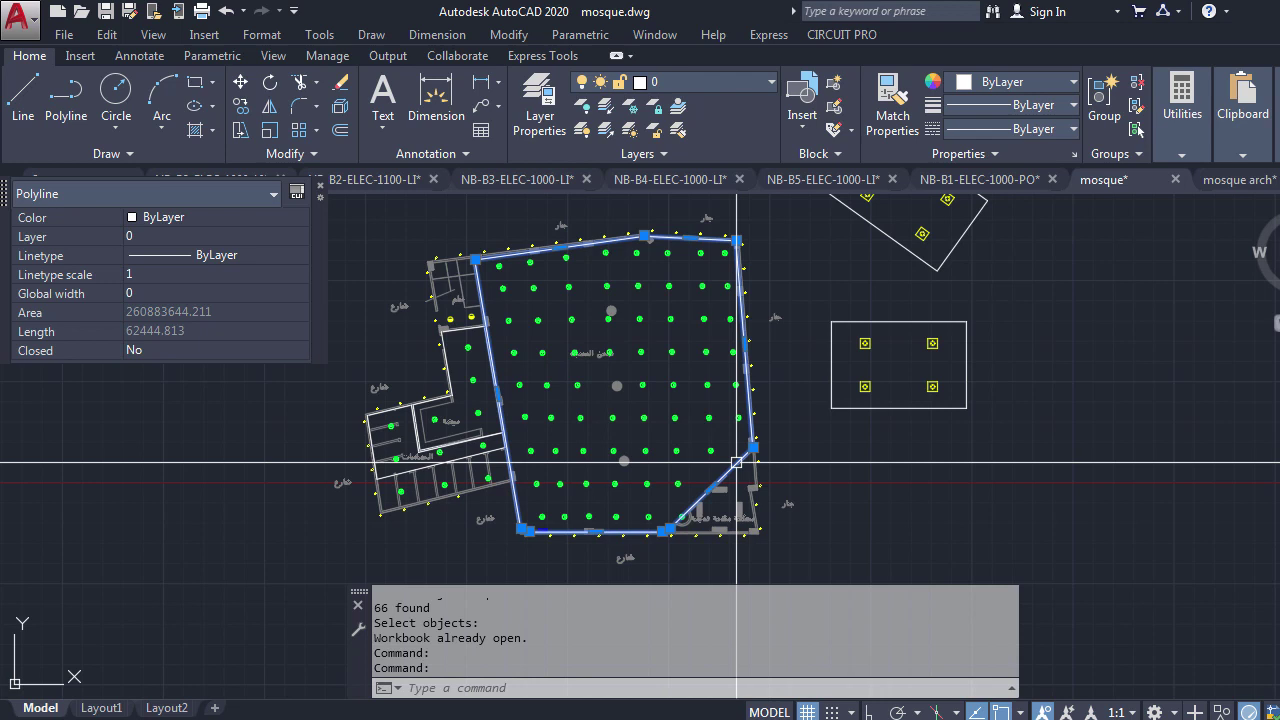
{"action": "middle_click_drag", "start_coordinate": [737, 463], "coordinate": [546, 607]}
{"action": "key", "text": "Escape"}
{"action": "key", "text": "Escape"}
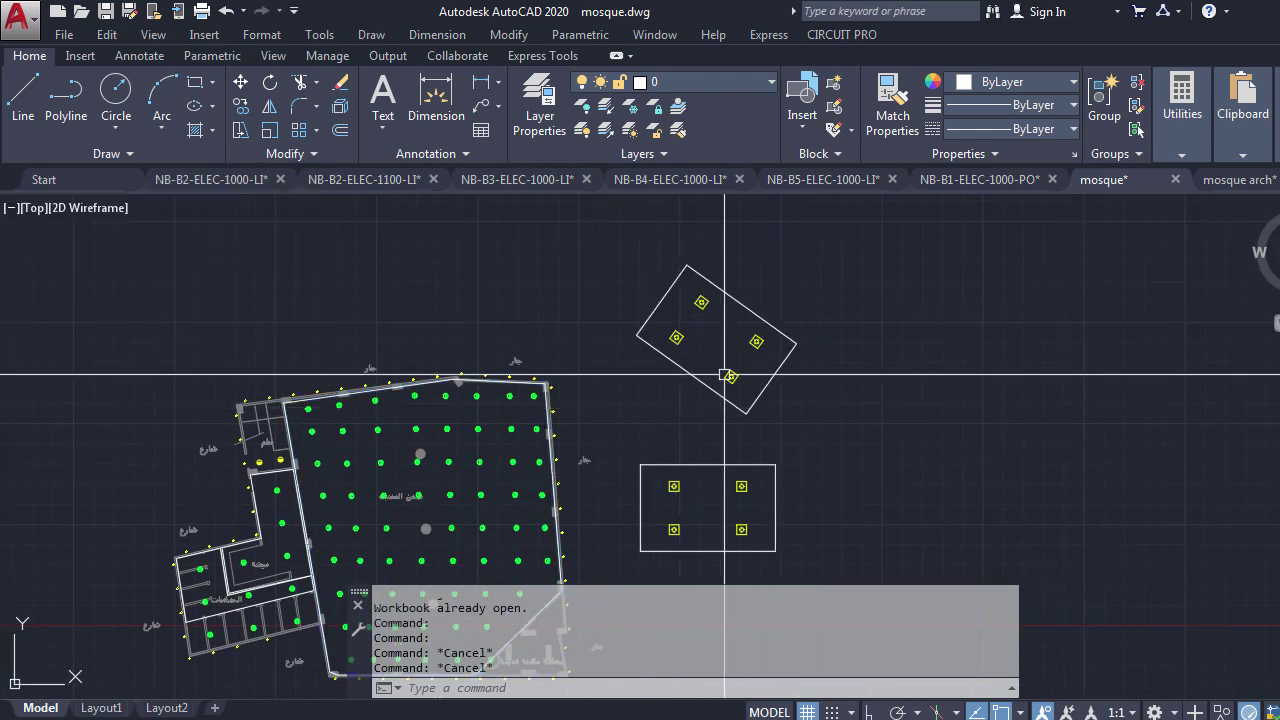
{"action": "middle_click_drag", "start_coordinate": [725, 375], "coordinate": [744, 357]}
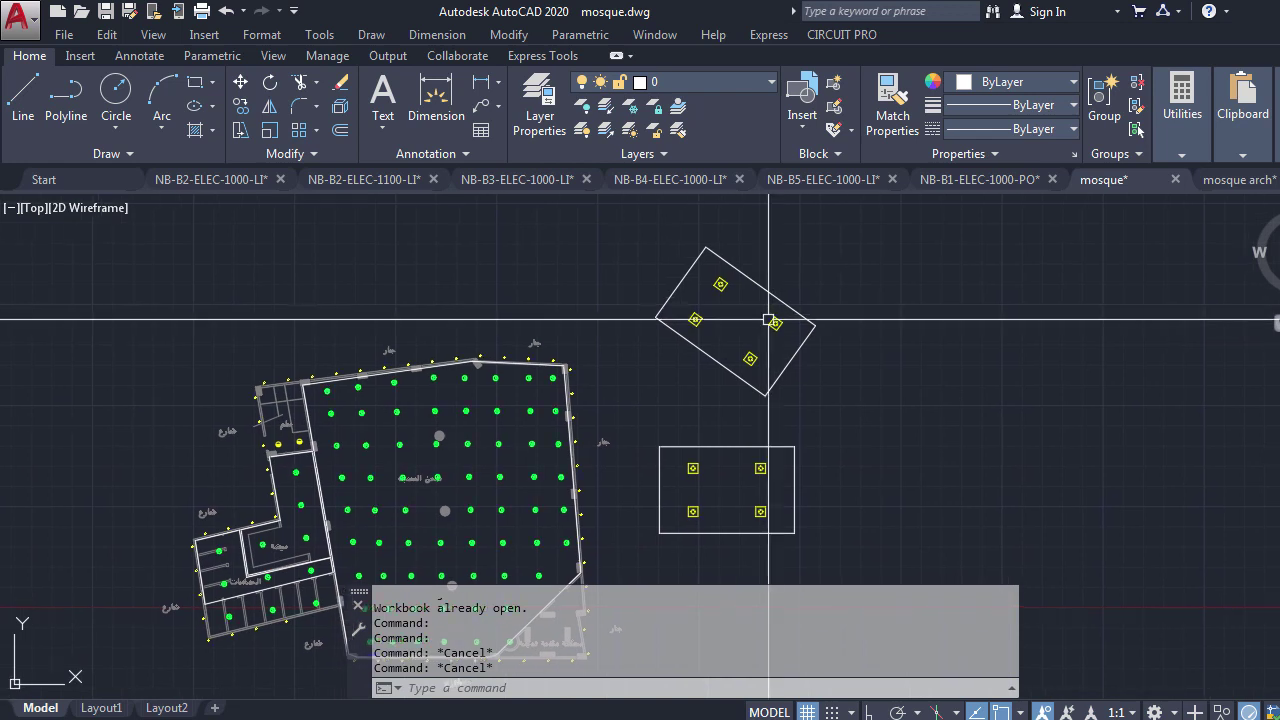
{"action": "scroll", "coordinate": [751, 329], "scroll_direction": "up", "scroll_amount": 4}
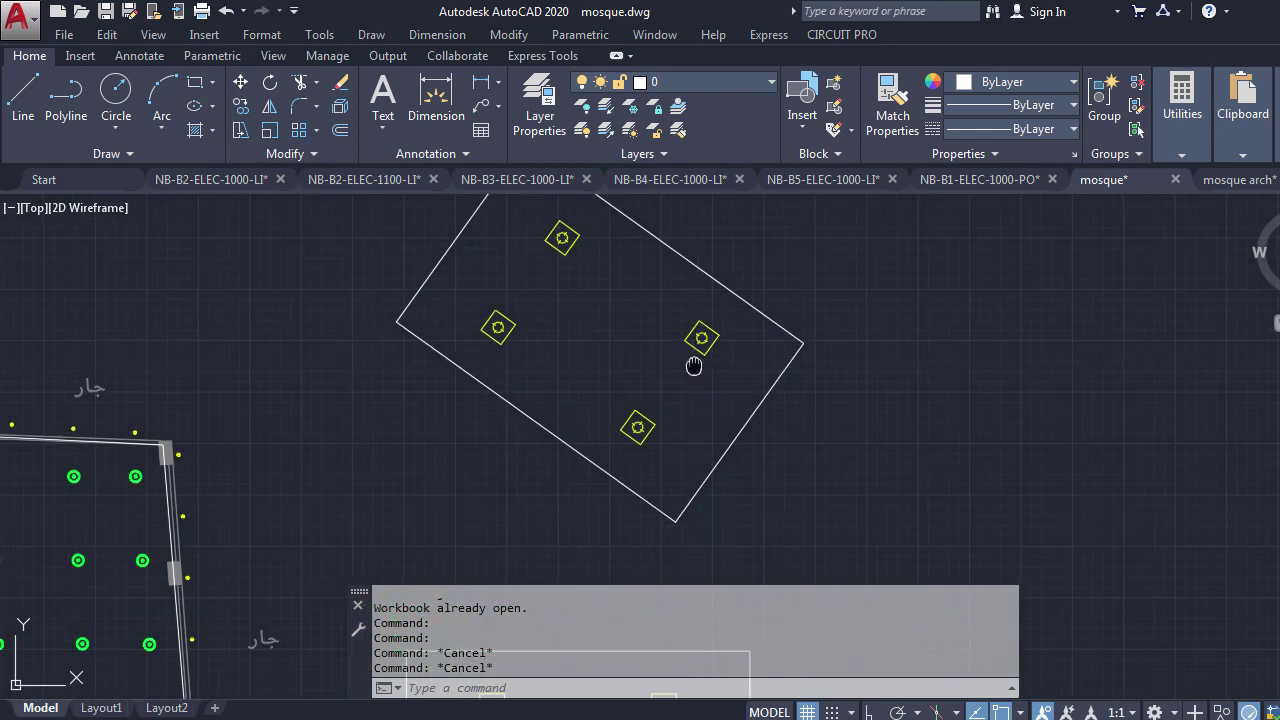
{"action": "middle_click_drag", "start_coordinate": [694, 366], "coordinate": [703, 386]}
{"action": "middle_click_drag", "start_coordinate": [514, 343], "coordinate": [579, 383]}
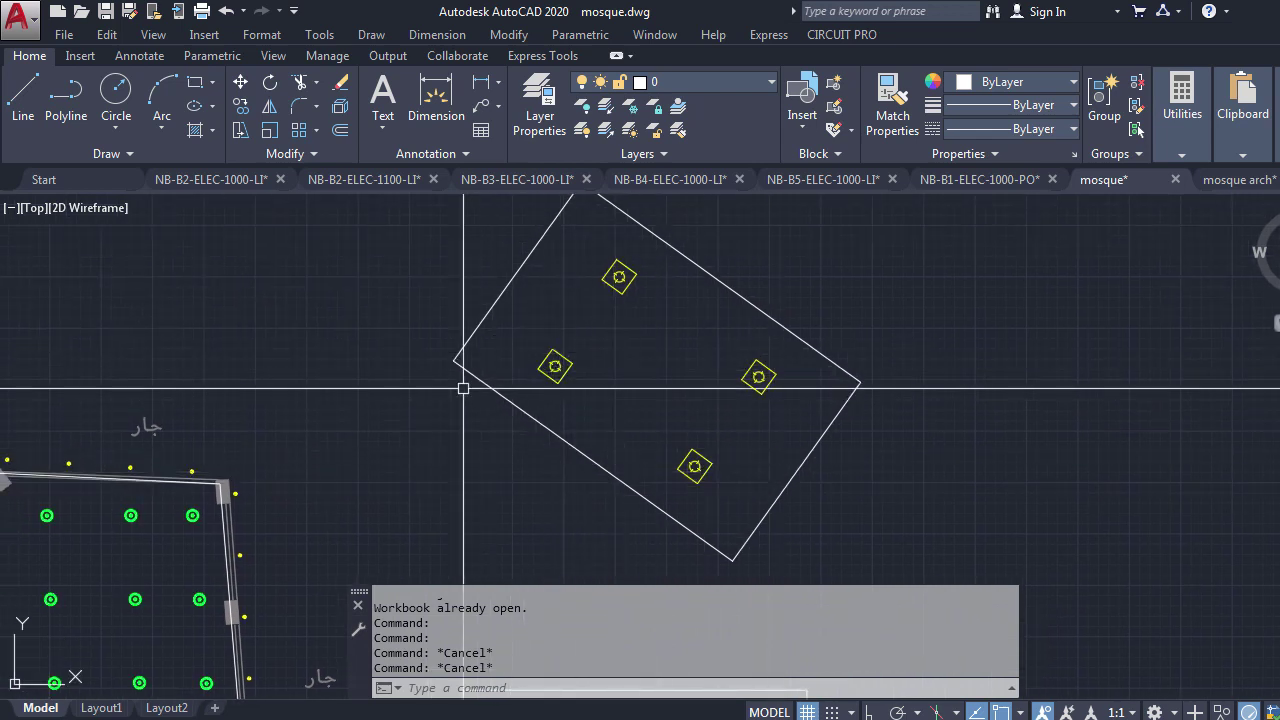
{"action": "middle_click_drag", "start_coordinate": [662, 432], "coordinate": [536, 438]}
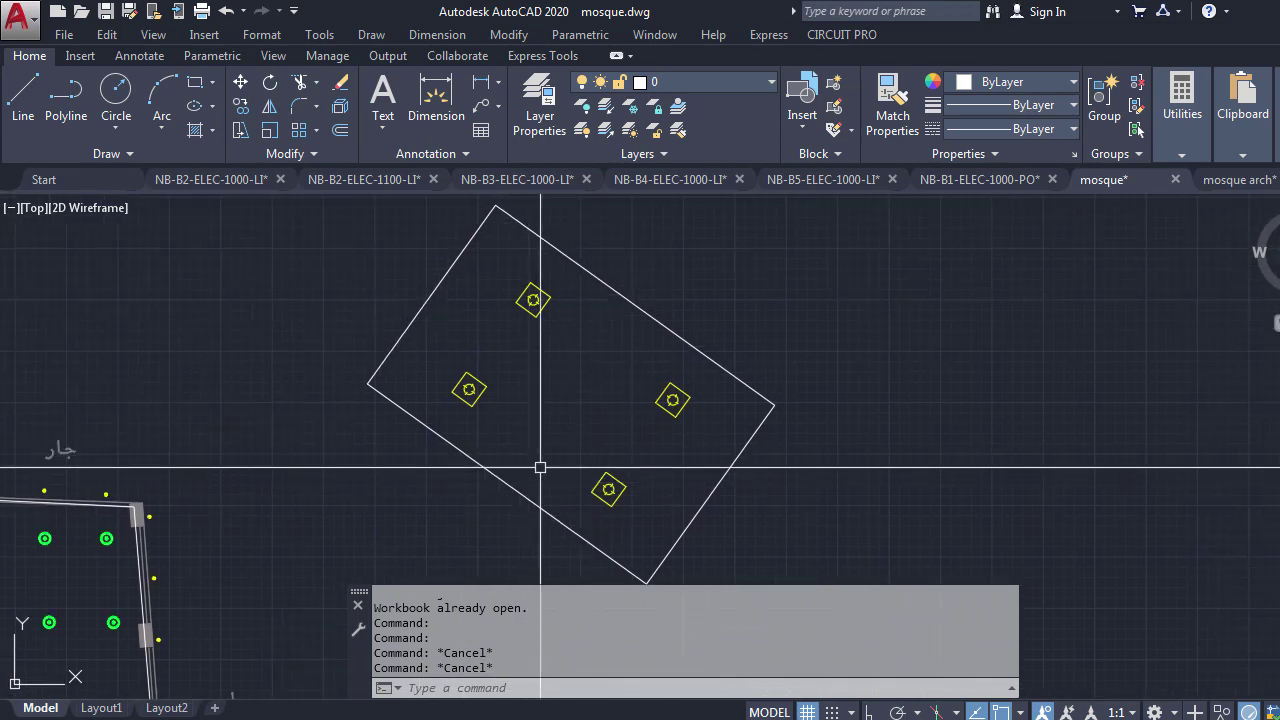
{"action": "scroll", "coordinate": [592, 460], "scroll_direction": "up", "scroll_amount": 2}
Run DLUX in millimetres, ROOMS-ONLY, picking the rotated rectangle.
{"action": "type", "text": "dlux"}
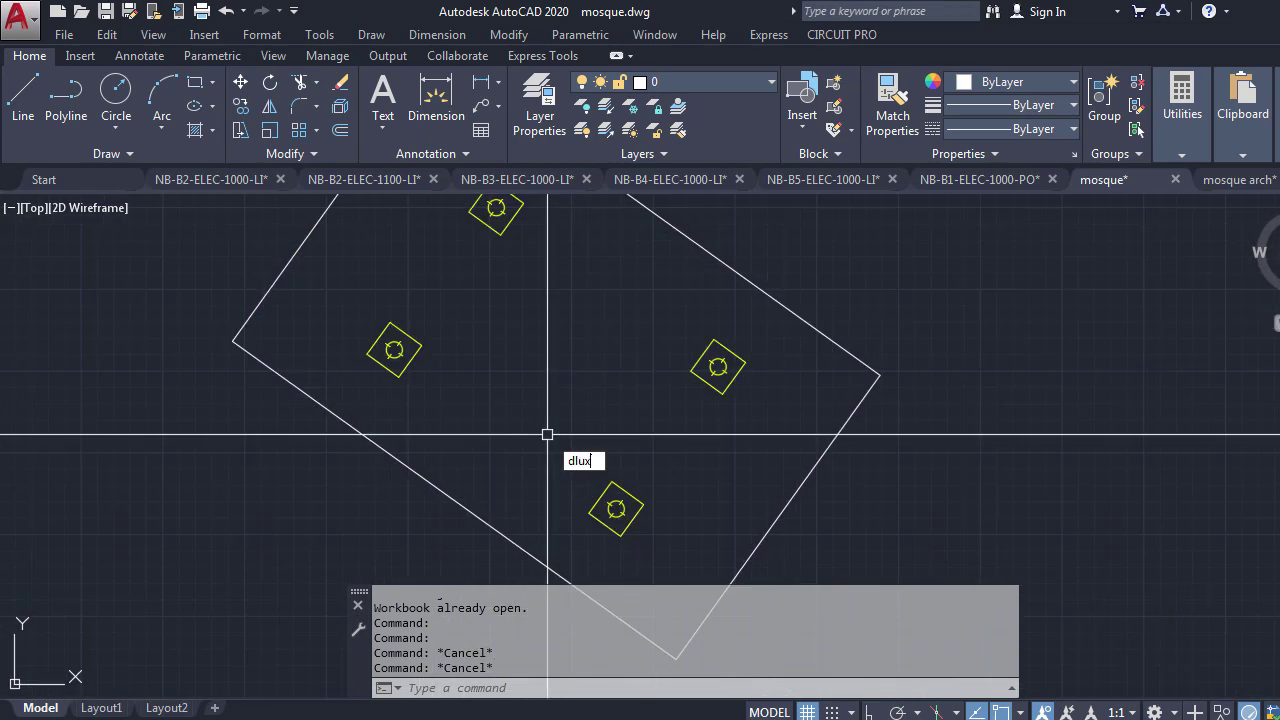
{"action": "key", "text": "Return"}
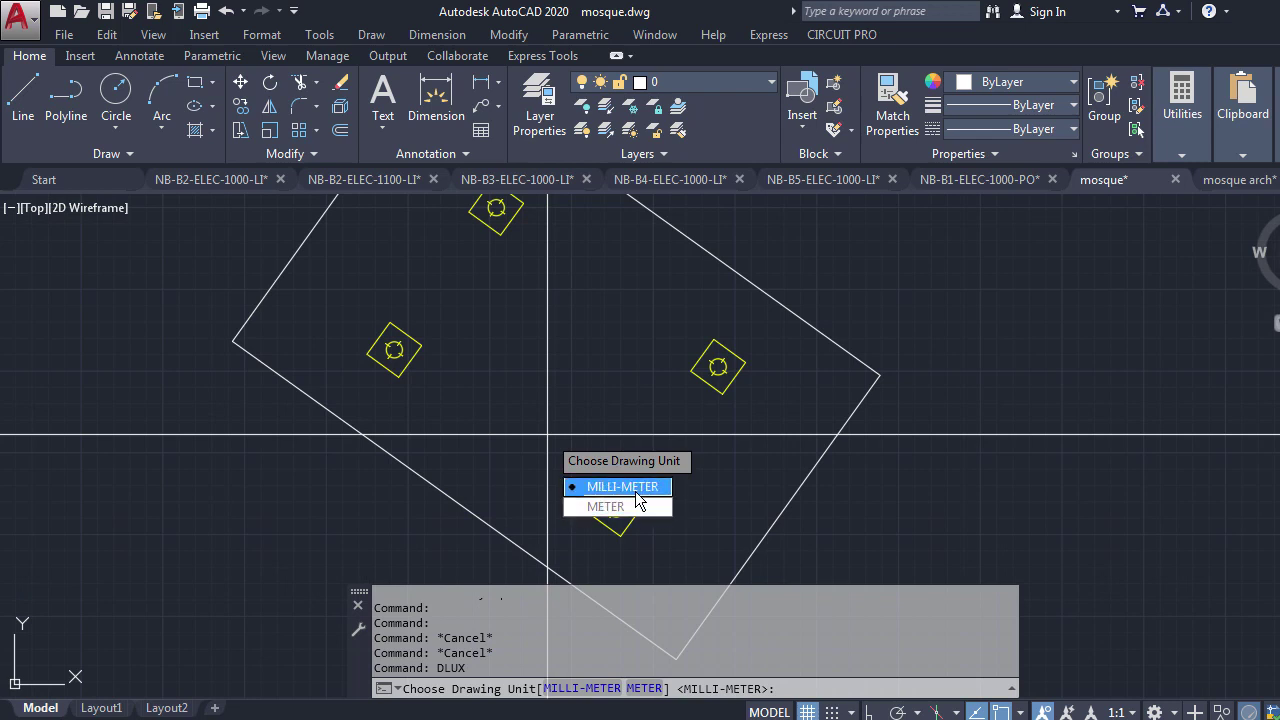
{"action": "left_click", "coordinate": [630, 488]}
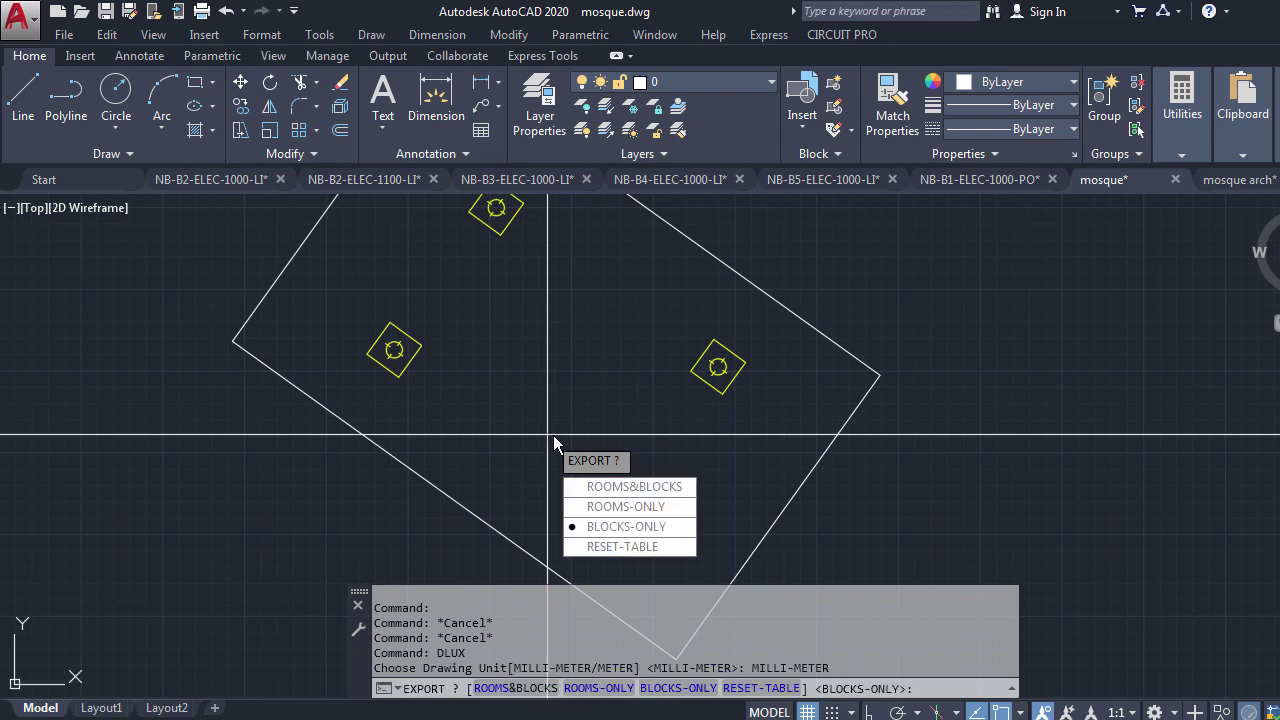
{"action": "left_click", "coordinate": [604, 517]}
{"action": "scroll", "coordinate": [620, 360], "scroll_direction": "down", "scroll_amount": 2}
{"action": "left_click", "coordinate": [651, 304]}
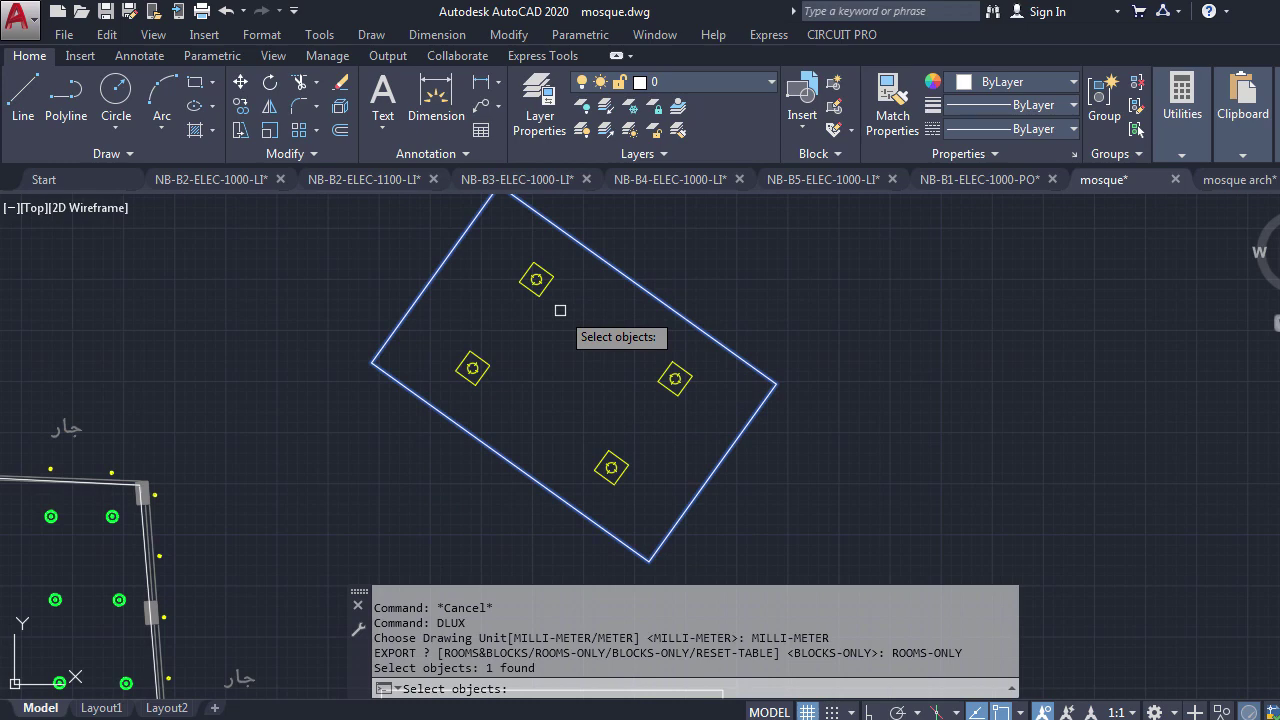
{"action": "key", "text": "Return"}
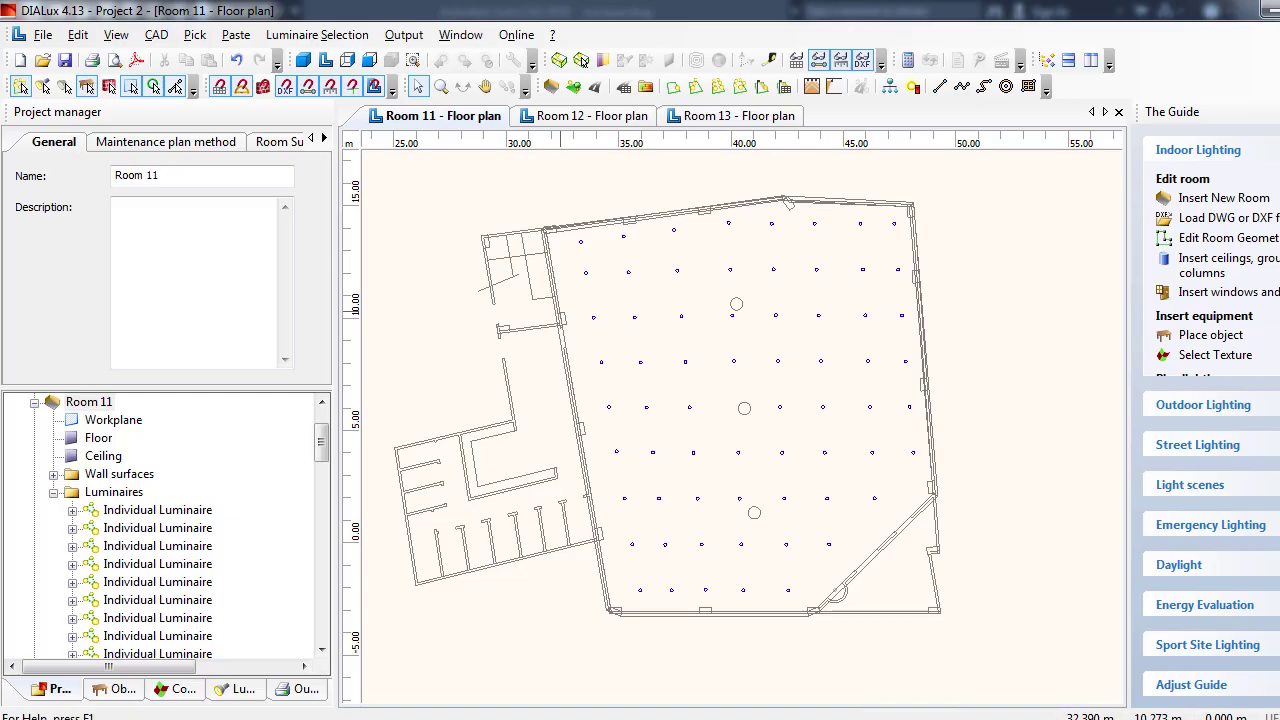
Insert a new 2.8 m high room from the exported rotated-rectangle coordinates.
{"action": "left_click", "coordinate": [1224, 198]}
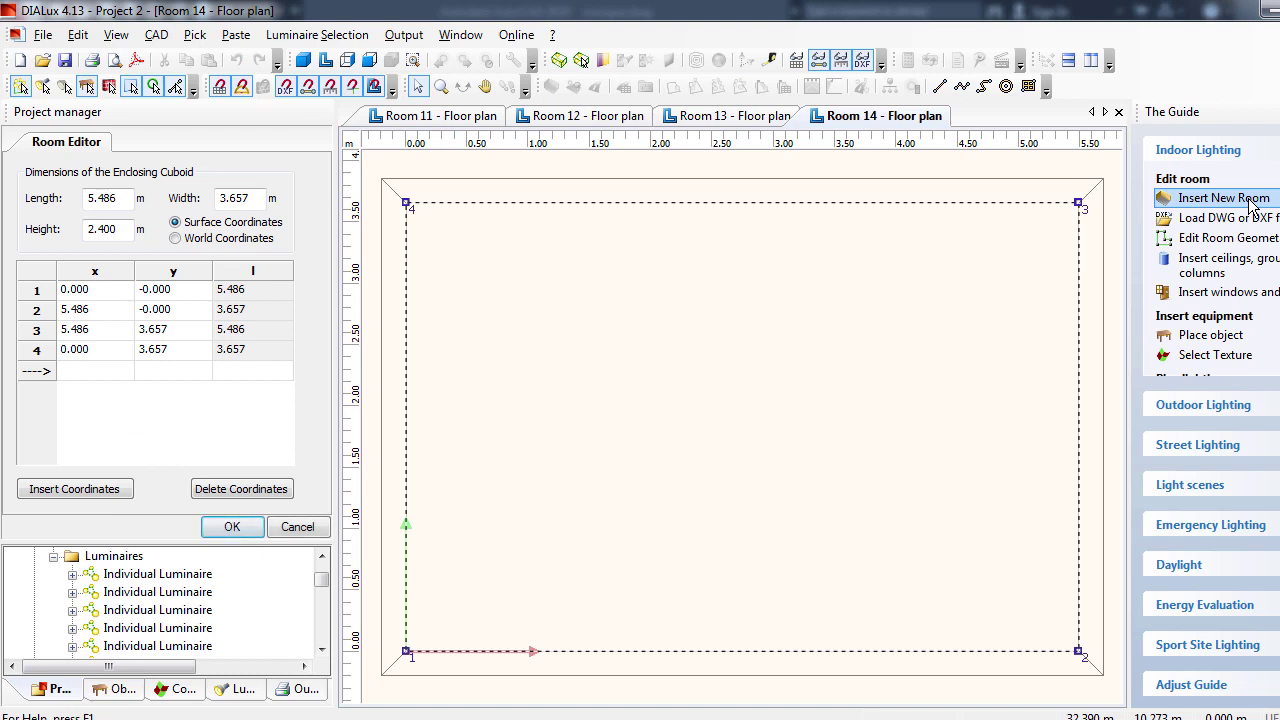
{"action": "double_click", "coordinate": [110, 229]}
{"action": "type", "text": "2.8"}
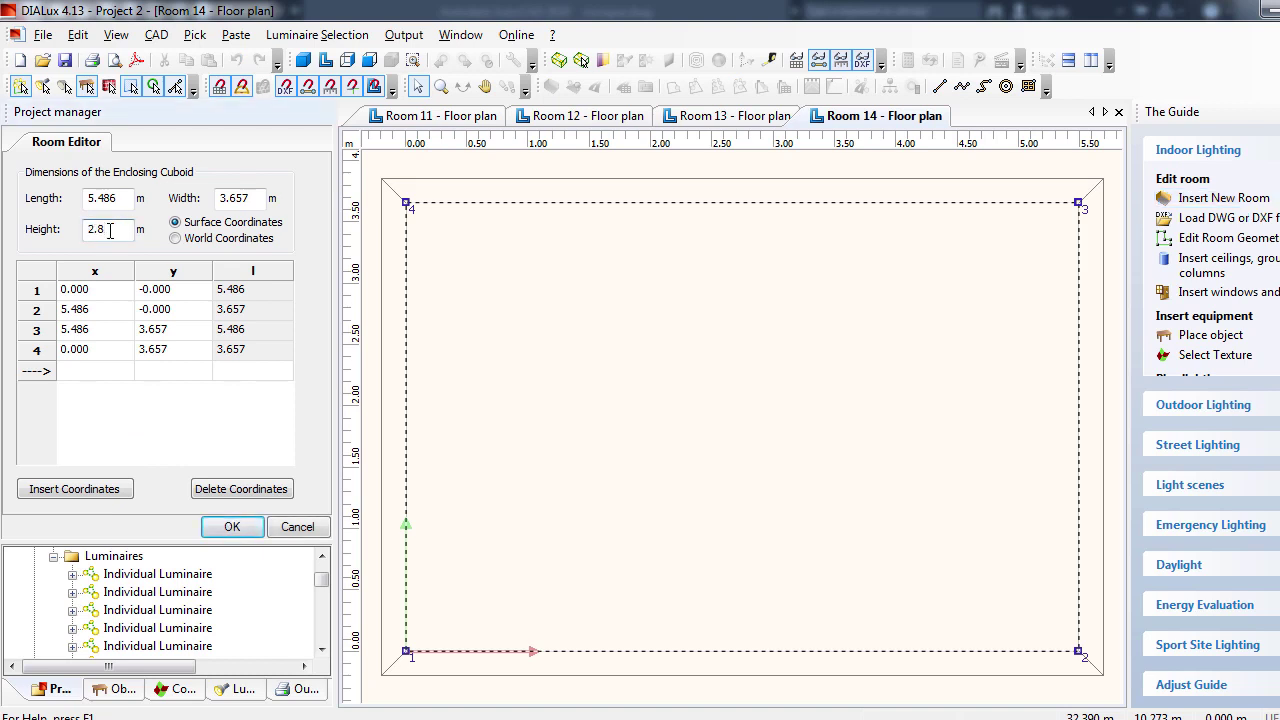
{"action": "left_click", "coordinate": [243, 490]}
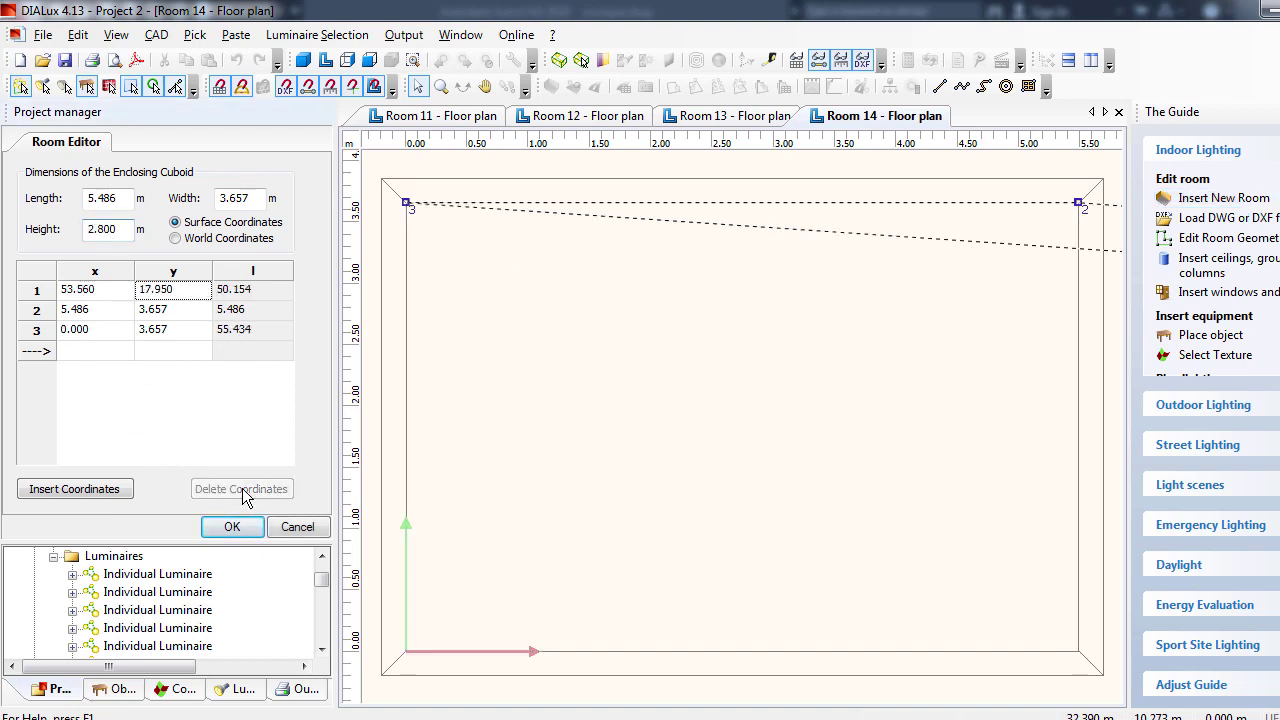
{"action": "left_click", "coordinate": [233, 527]}
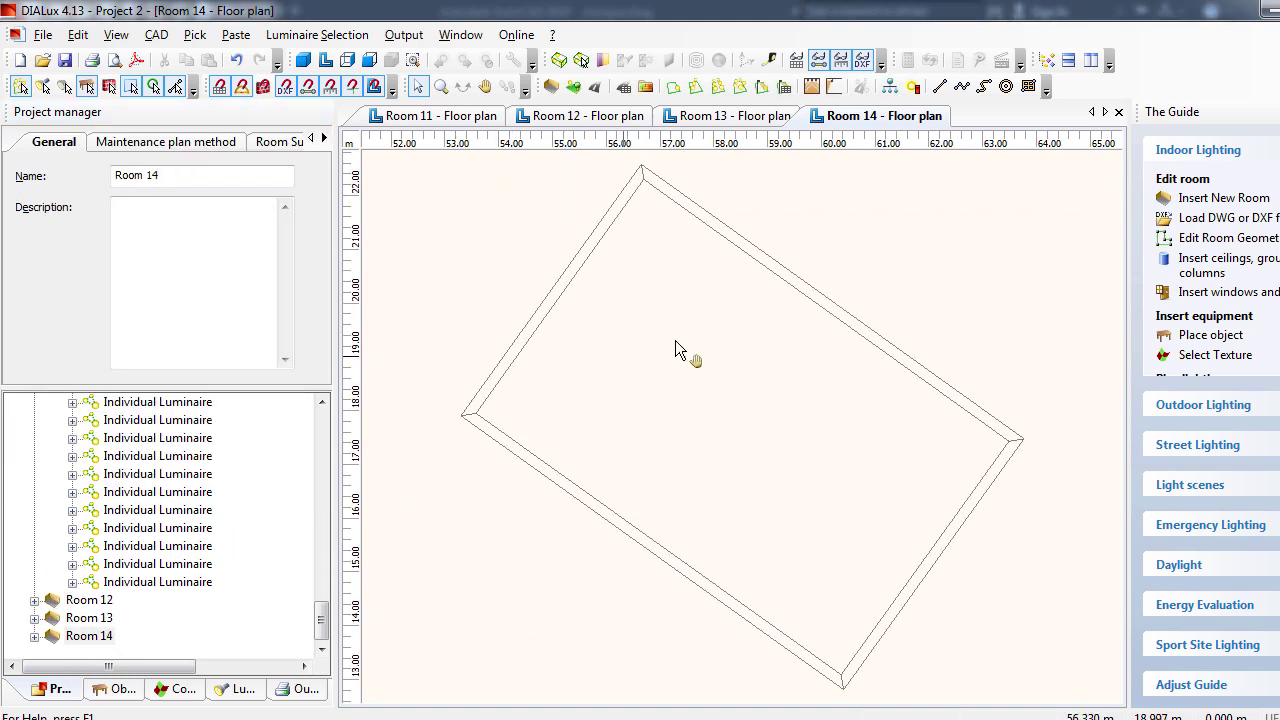
Zoom out and back in to check Room 14 beside the mosque hall.
{"action": "scroll", "coordinate": [690, 328], "scroll_direction": "down", "scroll_amount": 1}
{"action": "scroll", "coordinate": [703, 317], "scroll_direction": "down", "scroll_amount": 1}
{"action": "scroll", "coordinate": [678, 351], "scroll_direction": "down", "scroll_amount": 1}
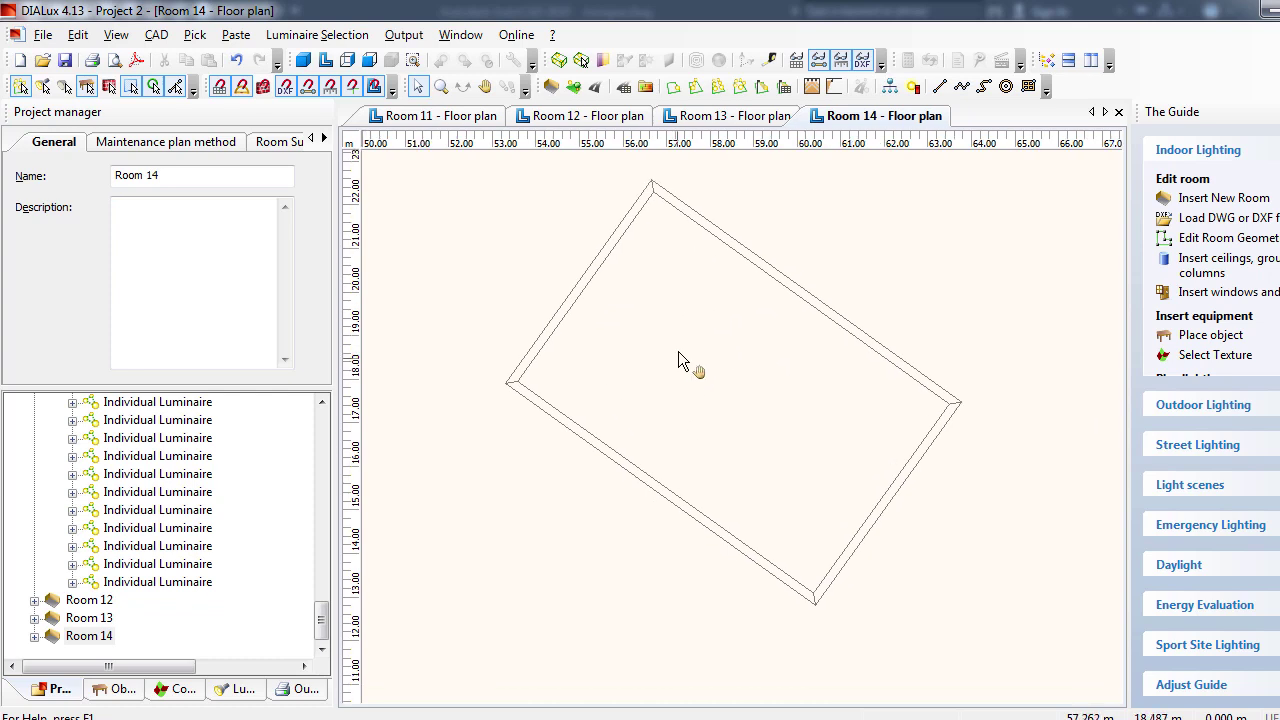
{"action": "scroll", "coordinate": [702, 372], "scroll_direction": "down", "scroll_amount": 1}
{"action": "scroll", "coordinate": [705, 387], "scroll_direction": "down", "scroll_amount": 1}
{"action": "scroll", "coordinate": [733, 390], "scroll_direction": "down", "scroll_amount": 1}
{"action": "scroll", "coordinate": [733, 391], "scroll_direction": "up", "scroll_amount": 1}
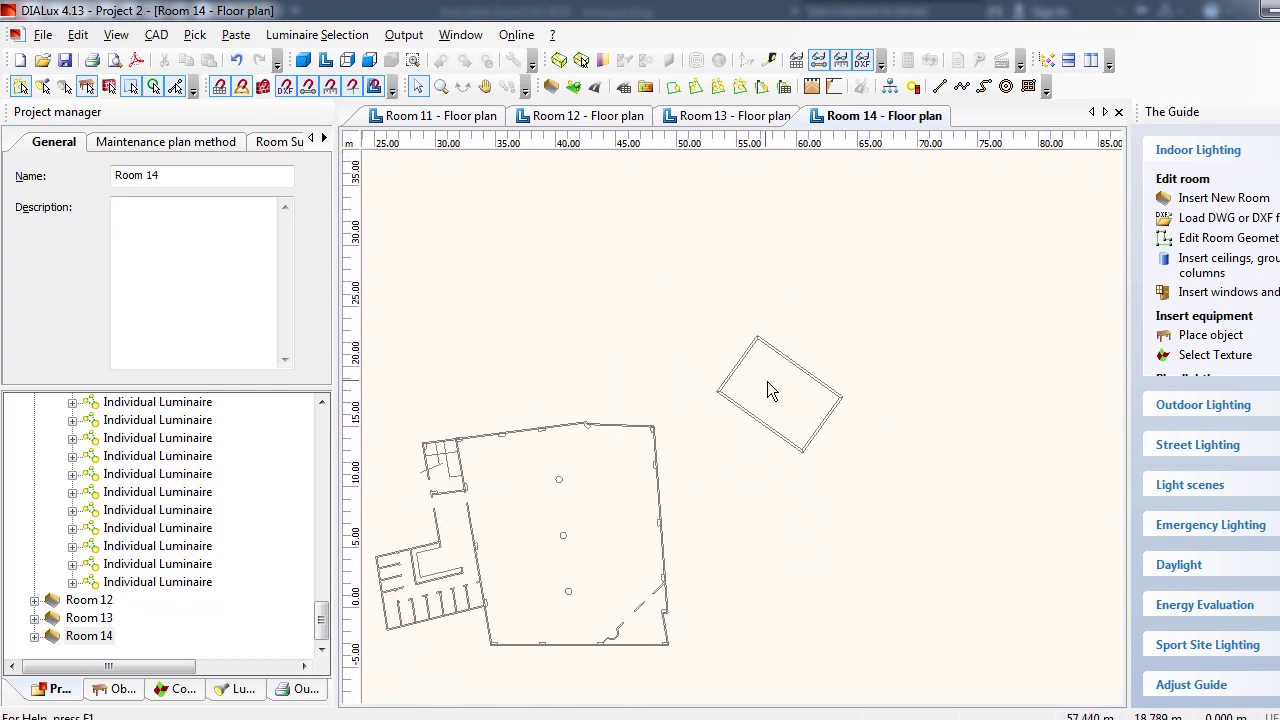
{"action": "scroll", "coordinate": [740, 385], "scroll_direction": "up", "scroll_amount": 1}
{"action": "scroll", "coordinate": [700, 390], "scroll_direction": "up", "scroll_amount": 1}
{"action": "scroll", "coordinate": [663, 399], "scroll_direction": "up", "scroll_amount": 1}
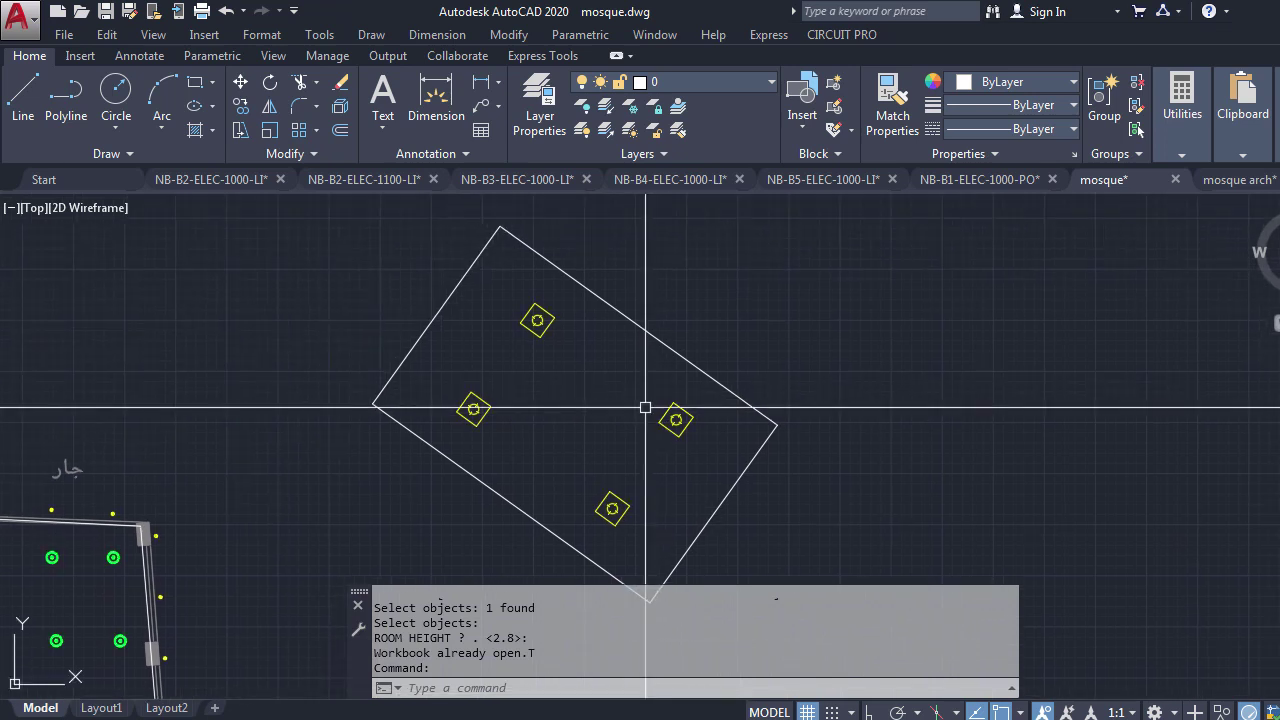
Run DLUX in millimetres, BLOCKS-ONLY, selecting the rotated room's four luminaire blocks.
{"action": "key", "text": "Return"}
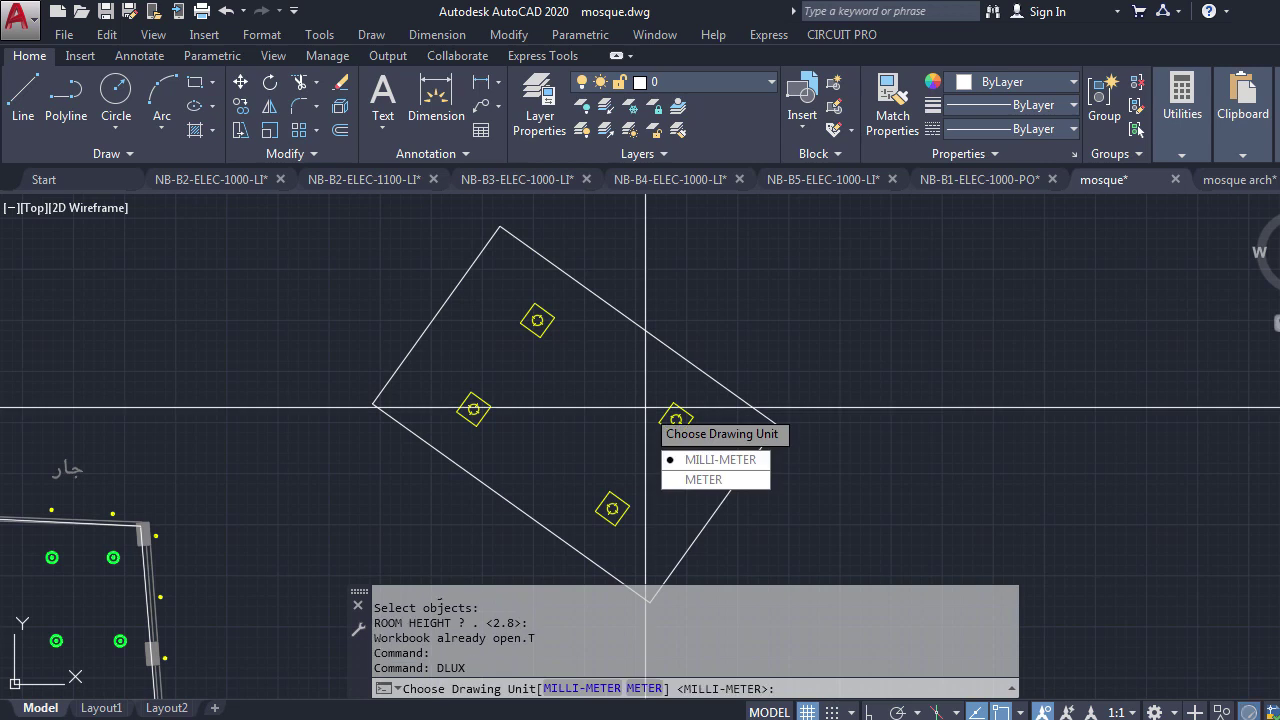
{"action": "key", "text": "Return"}
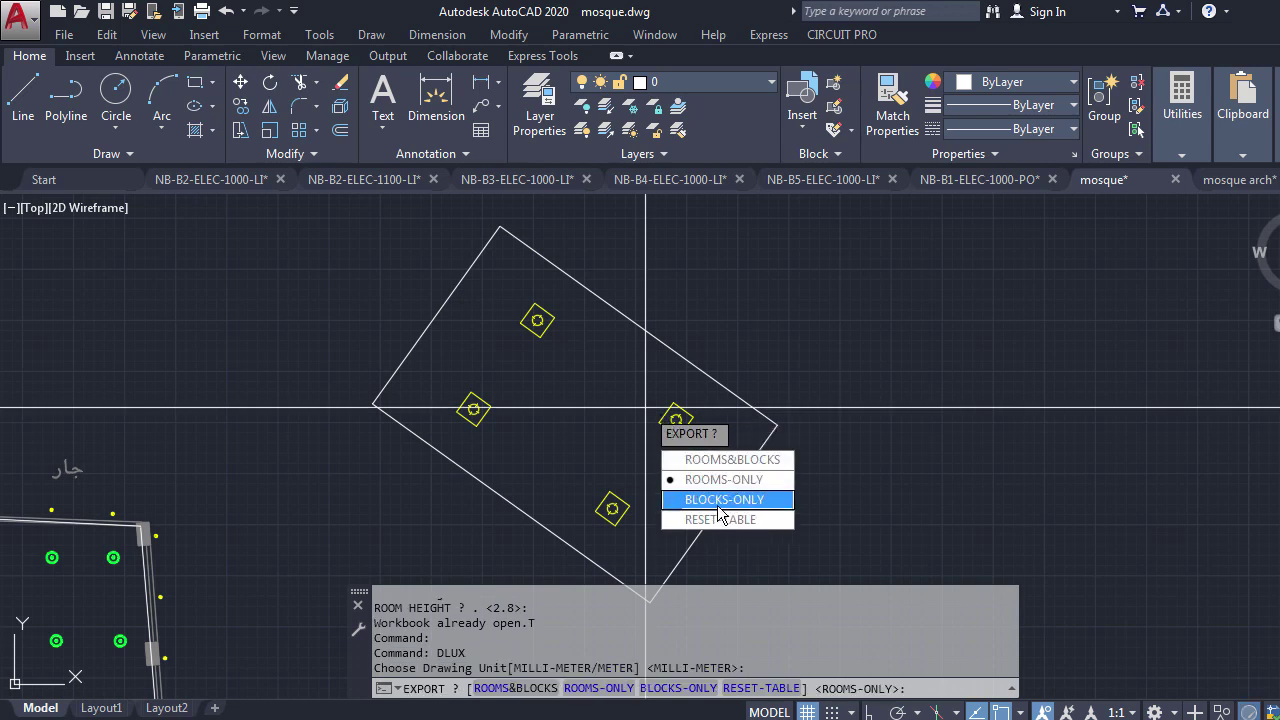
{"action": "left_click", "coordinate": [719, 499]}
{"action": "left_click", "coordinate": [560, 285]}
{"action": "left_click", "coordinate": [526, 408]}
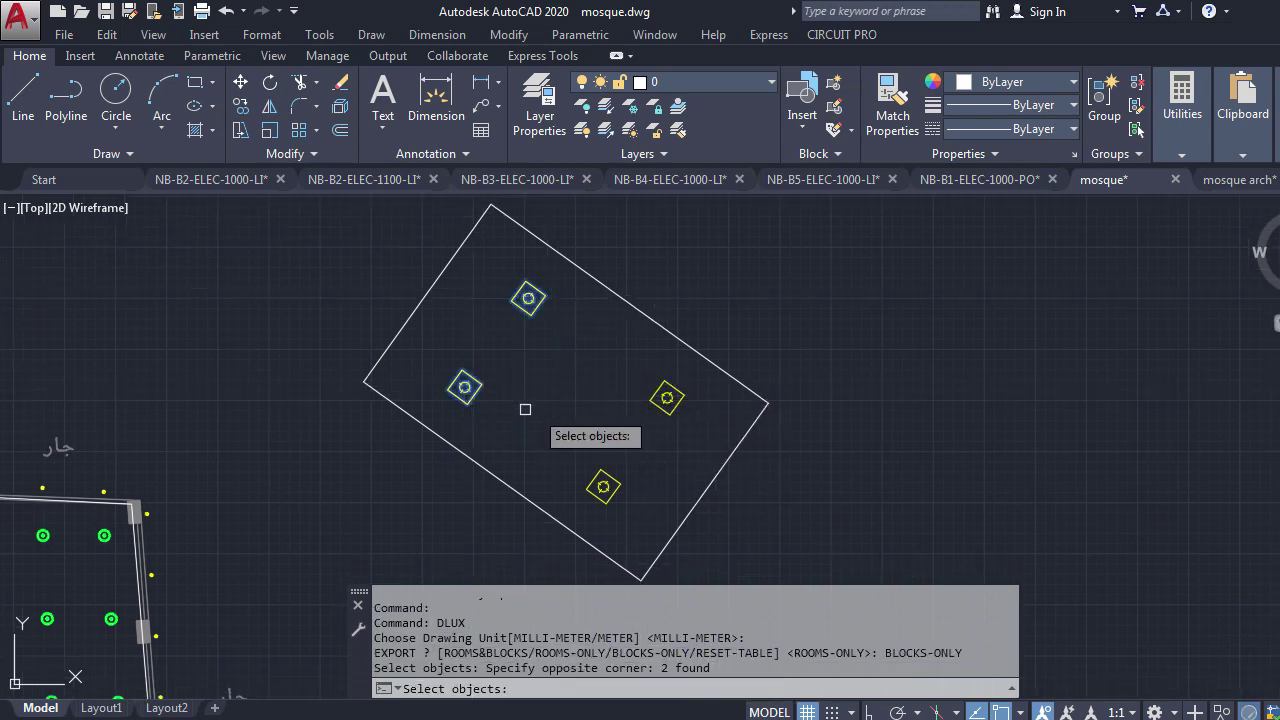
{"action": "left_click", "coordinate": [662, 402]}
{"action": "left_click", "coordinate": [602, 484]}
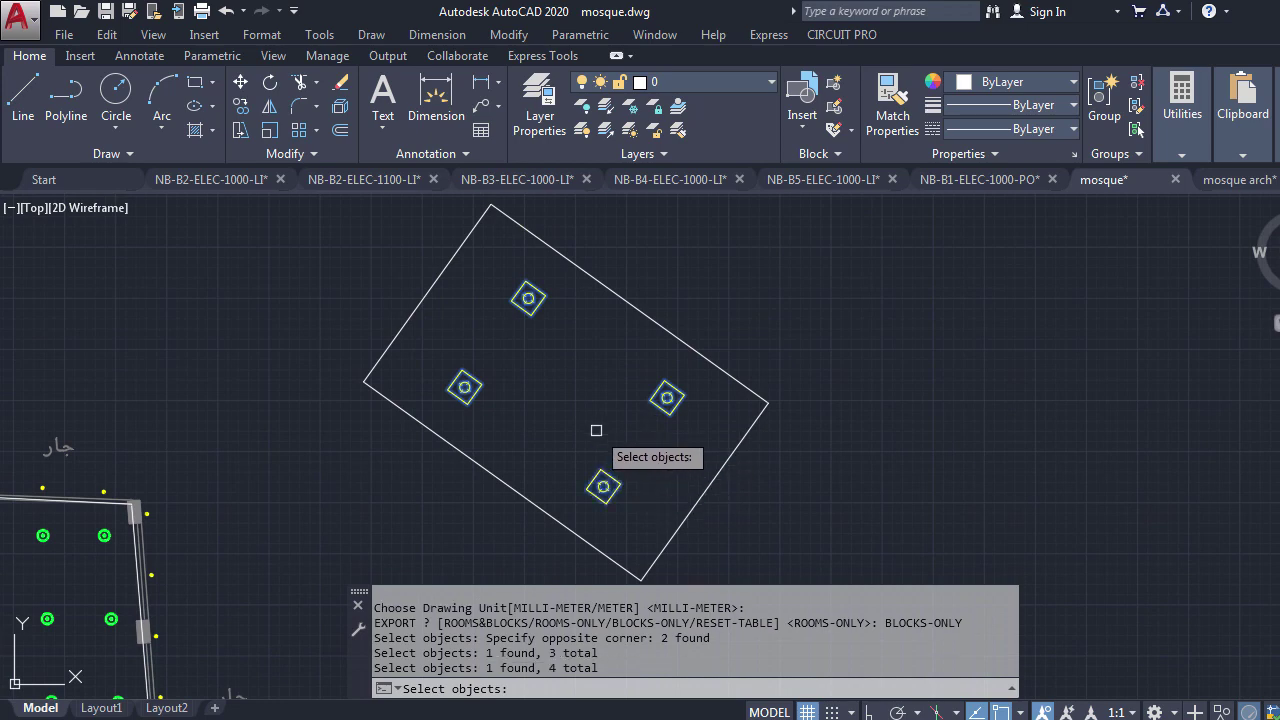
{"action": "key", "text": "Return"}
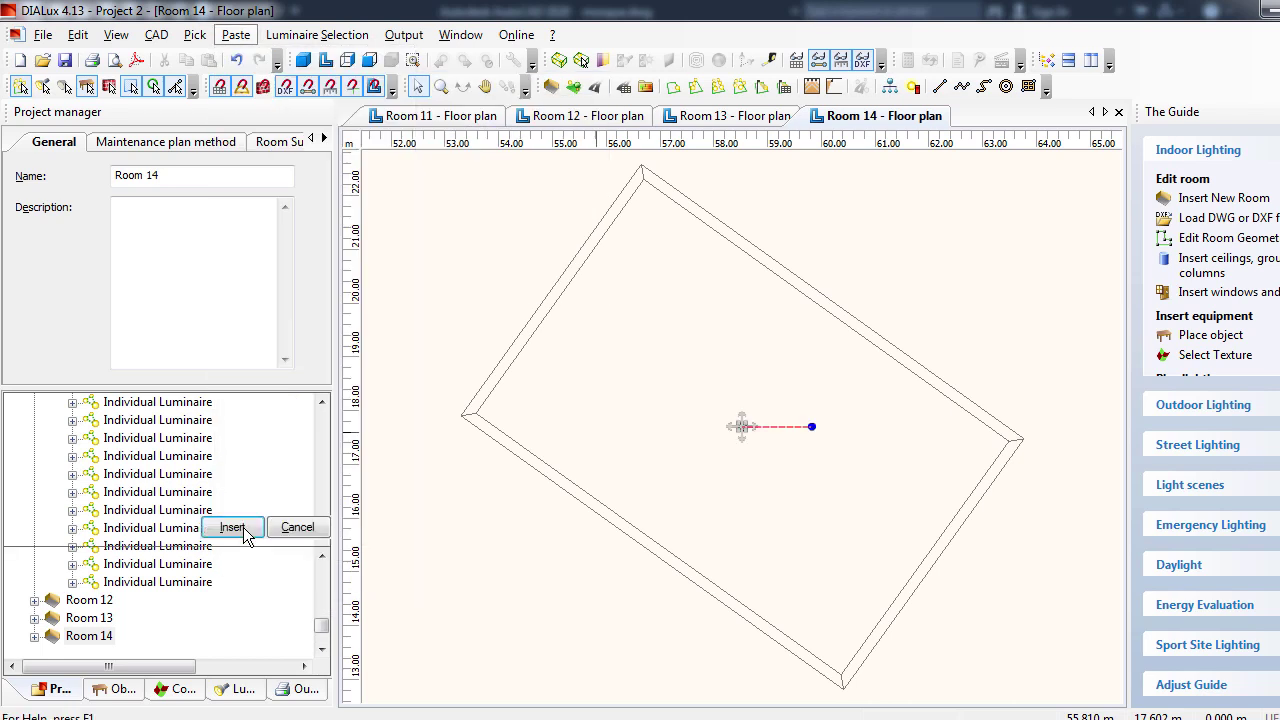
Insert four luminaires into Room 14 at Y 17.82, rotated 144° about Z, then select them.
{"action": "left_click", "coordinate": [243, 528]}
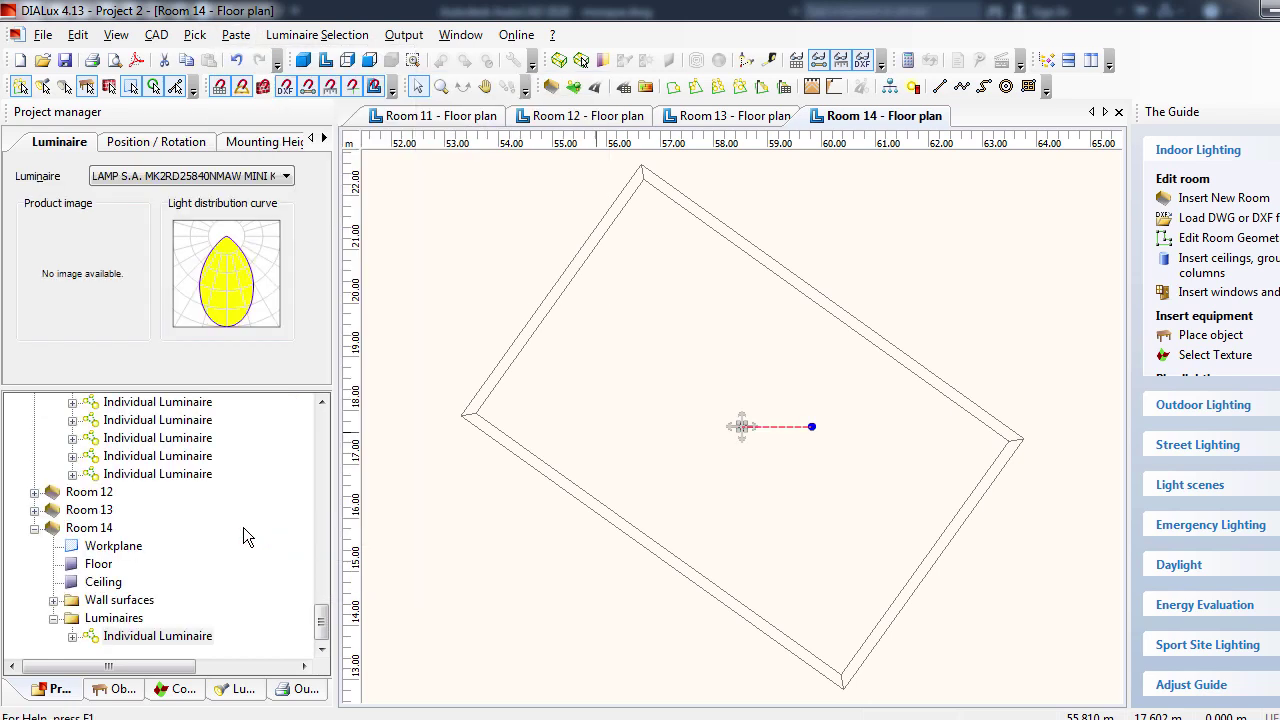
{"action": "key", "text": "ctrl+Tab"}
{"action": "type", "text": "17.82"}
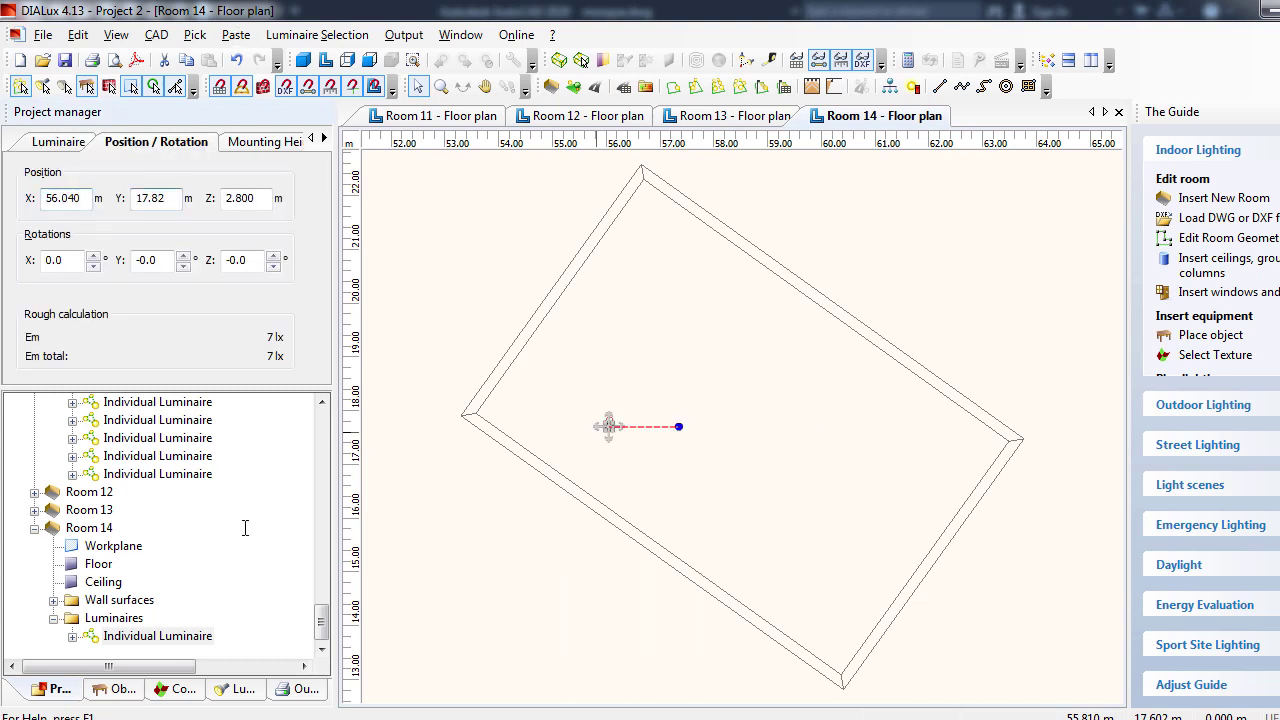
{"action": "type", "text": "144"}
{"action": "key", "text": "Return"}
{"action": "key", "text": "Return"}
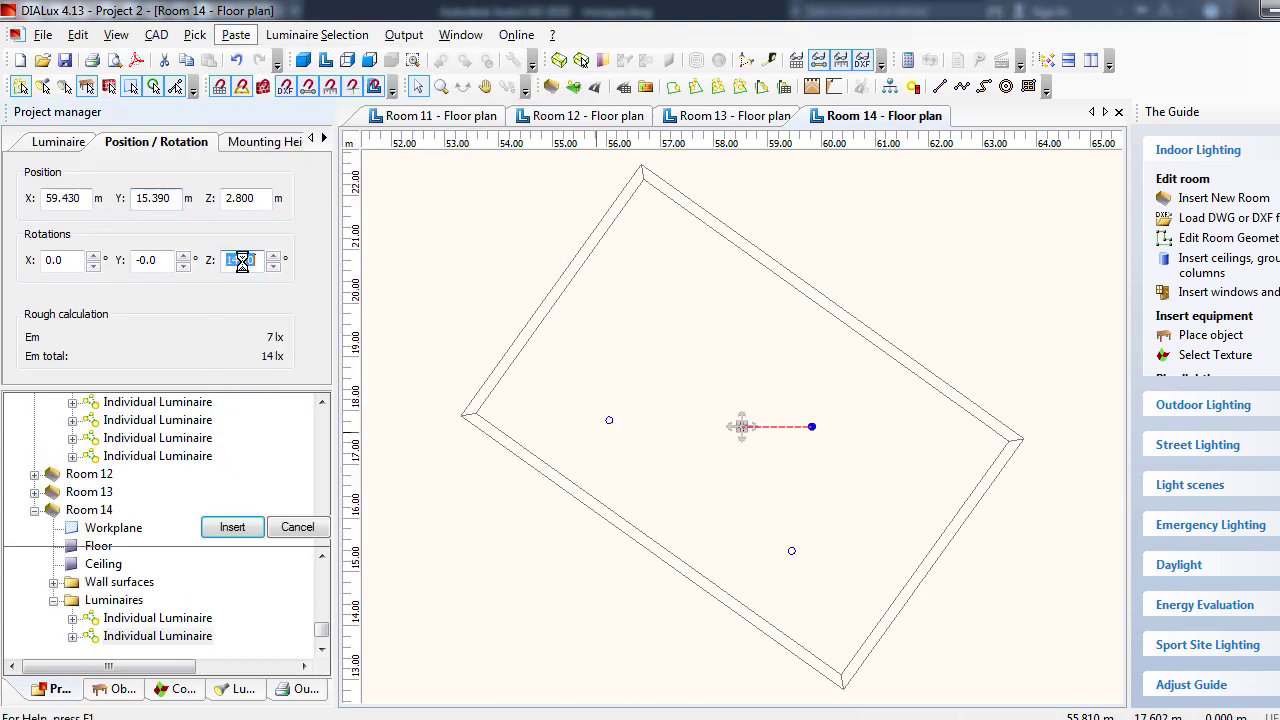
{"action": "key", "text": "Return"}
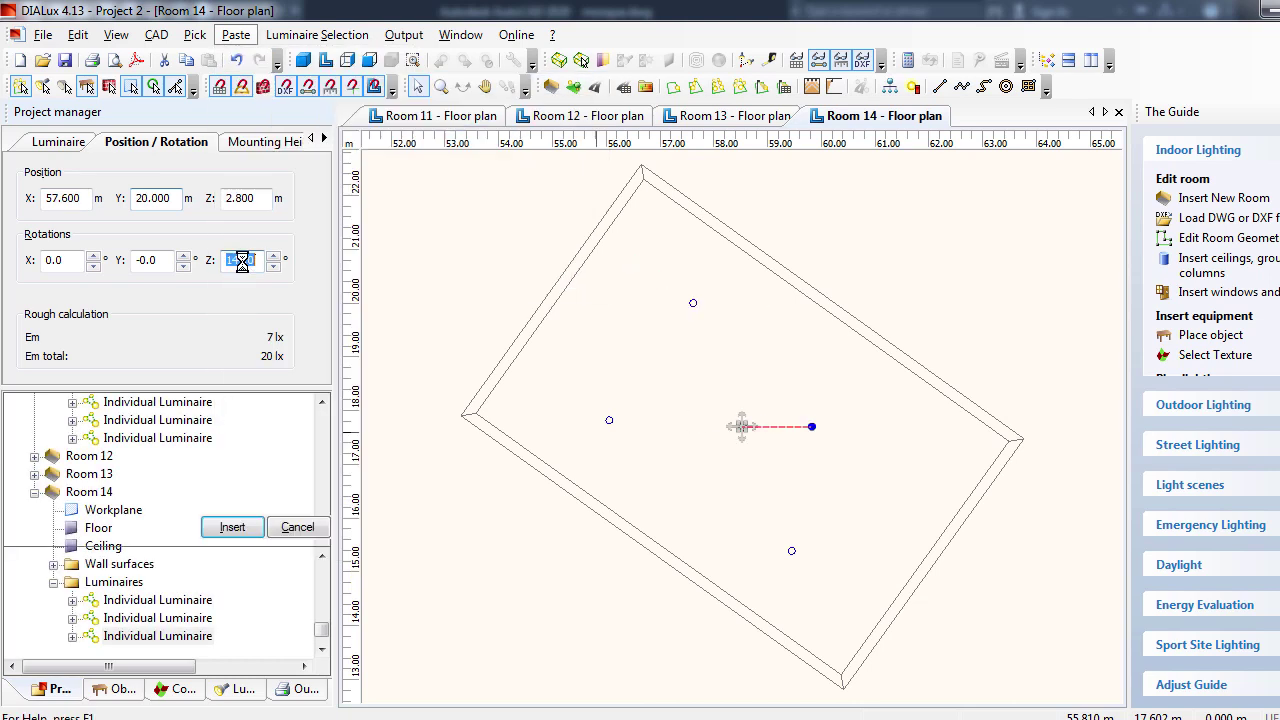
{"action": "key", "text": "Return"}
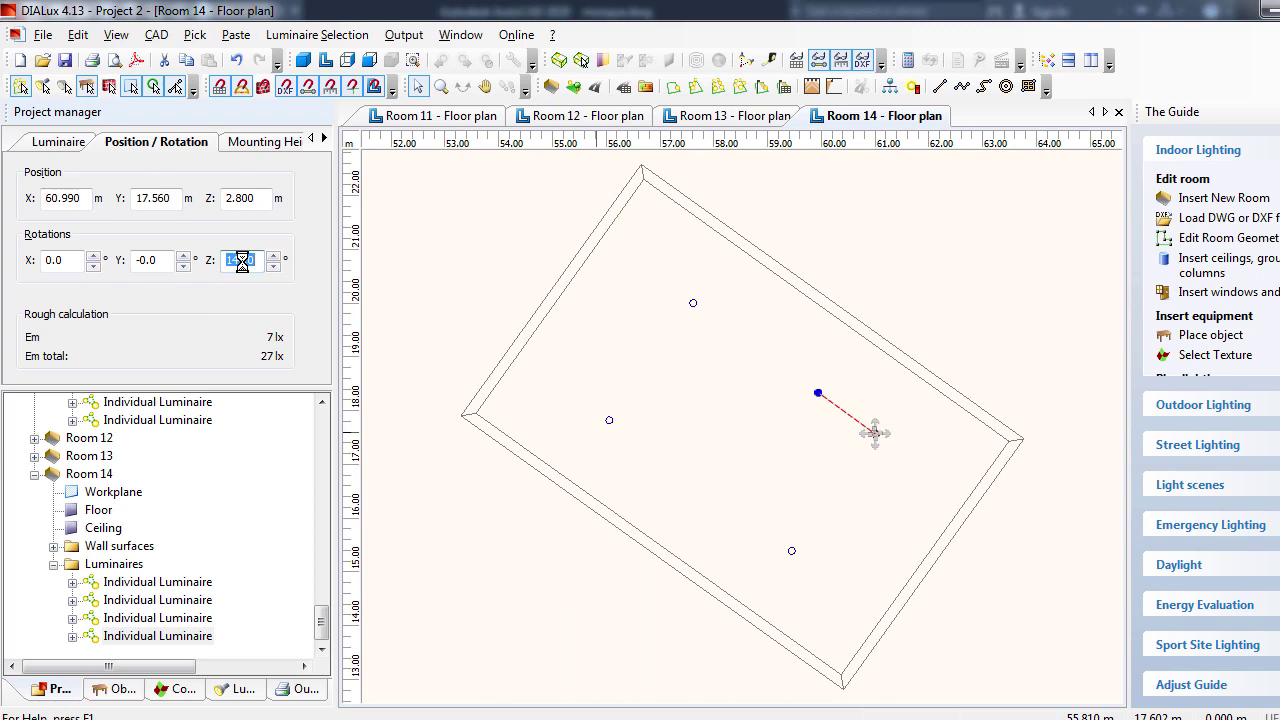
{"action": "left_click", "coordinate": [979, 297]}
{"action": "left_click_drag", "start_coordinate": [1008, 224], "coordinate": [462, 635]}
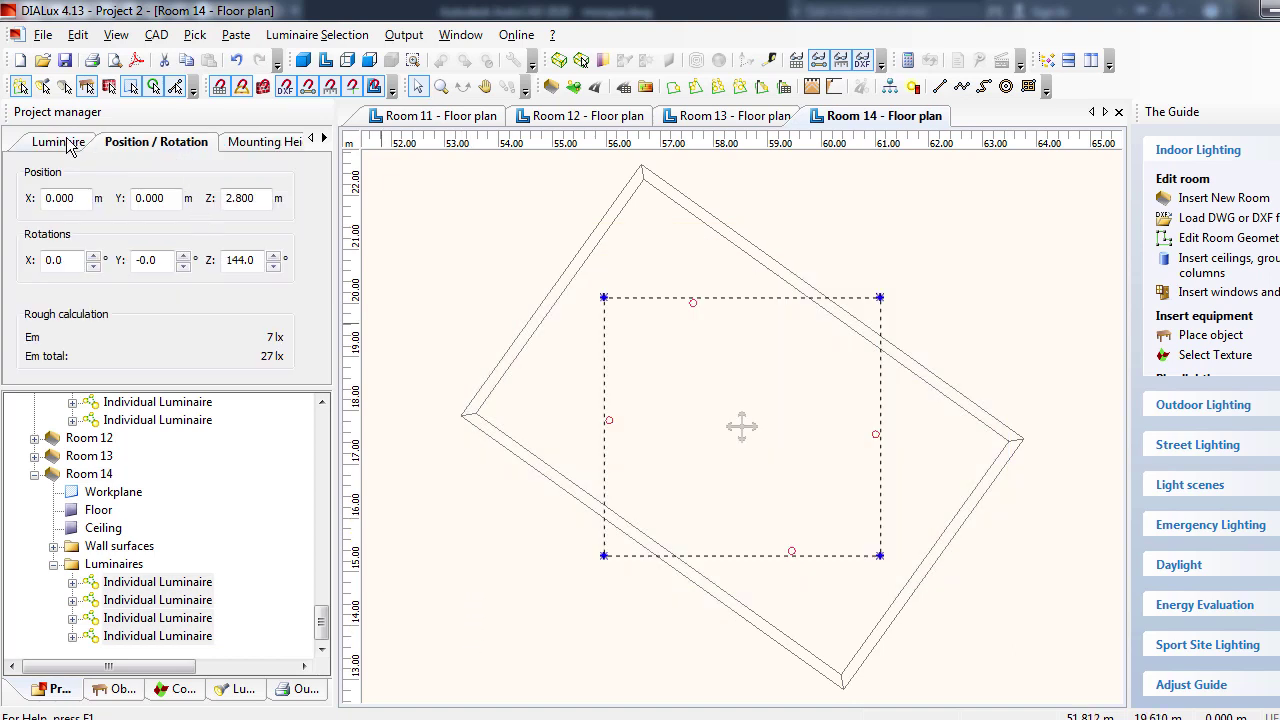
Change Room 14's four luminaires to MyLum PANEL LED 600x600 33W panels.
{"action": "left_click", "coordinate": [68, 145]}
{"action": "left_click", "coordinate": [160, 176]}
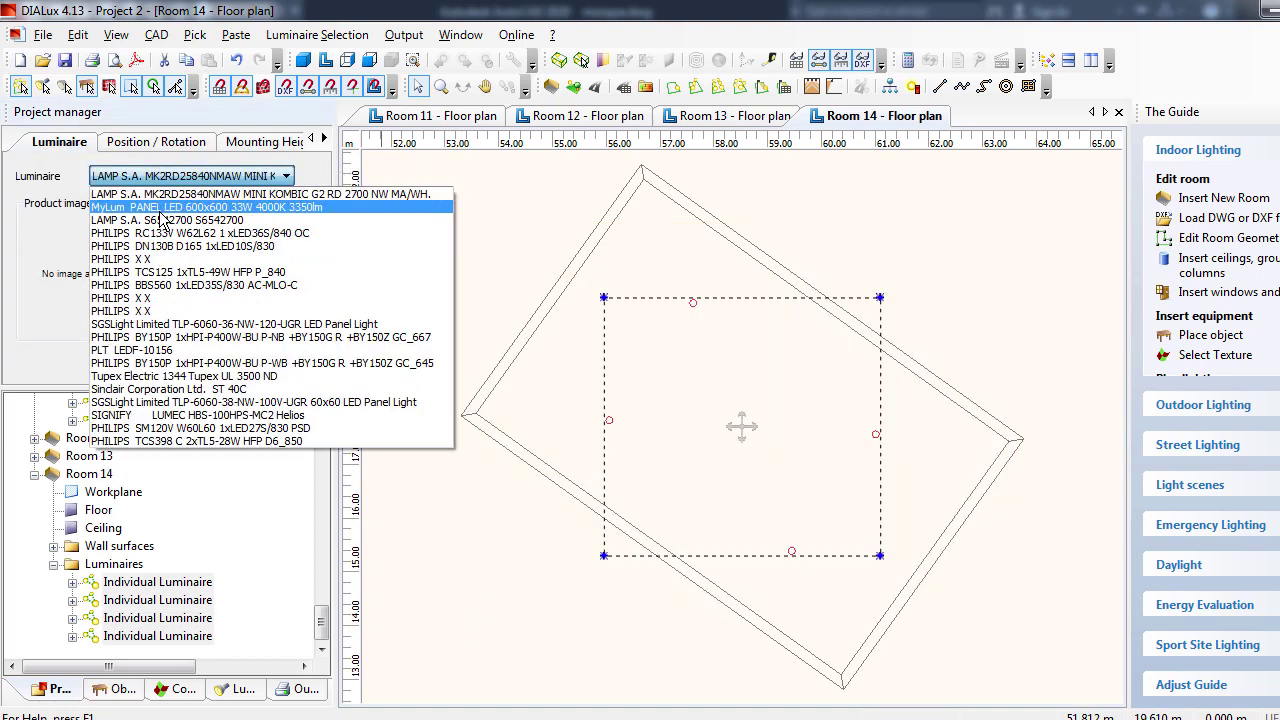
{"action": "left_click", "coordinate": [160, 208]}
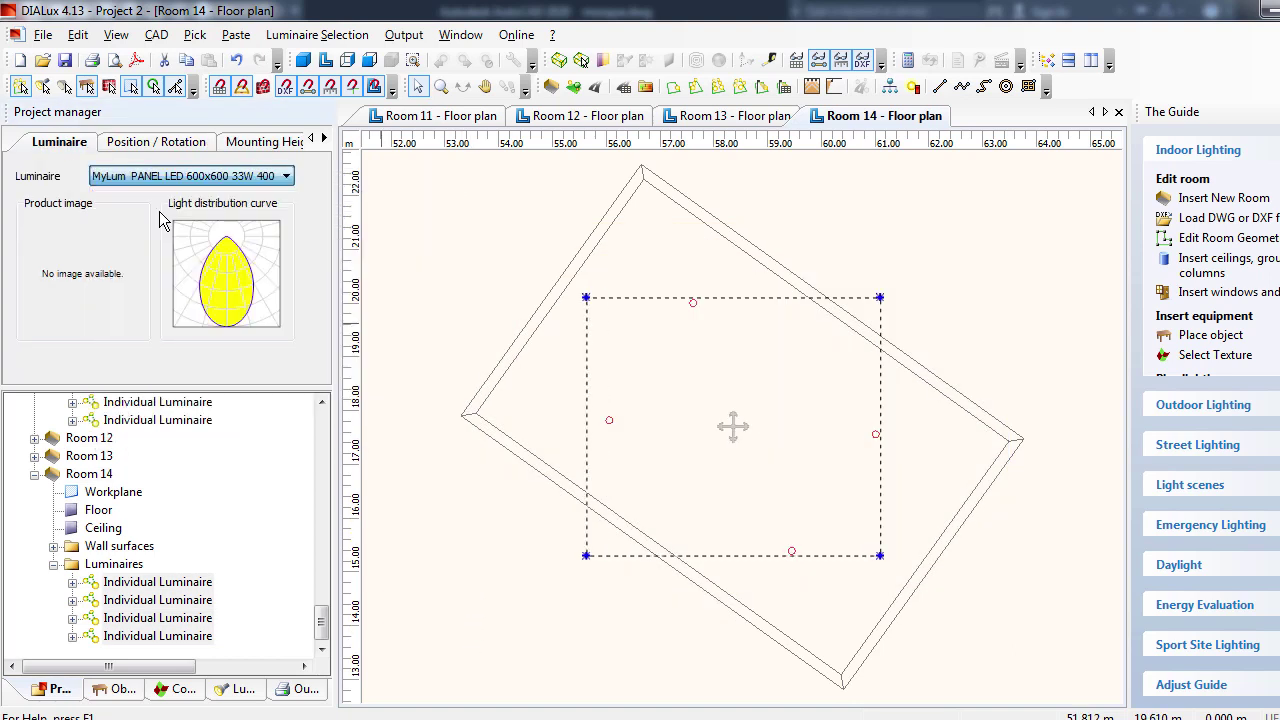
{"action": "left_click", "coordinate": [977, 340]}
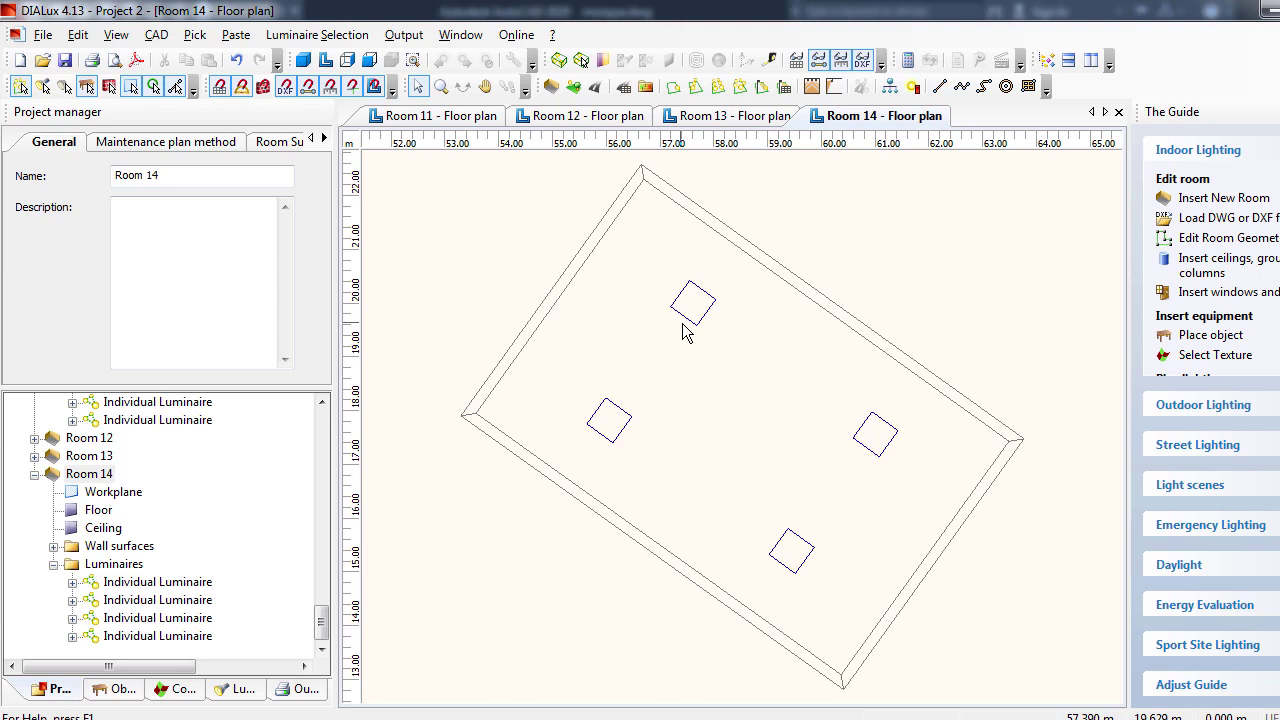
{"action": "scroll", "coordinate": [783, 343], "scroll_direction": "down", "scroll_amount": 2}
{"action": "scroll", "coordinate": [814, 394], "scroll_direction": "down", "scroll_amount": 3}
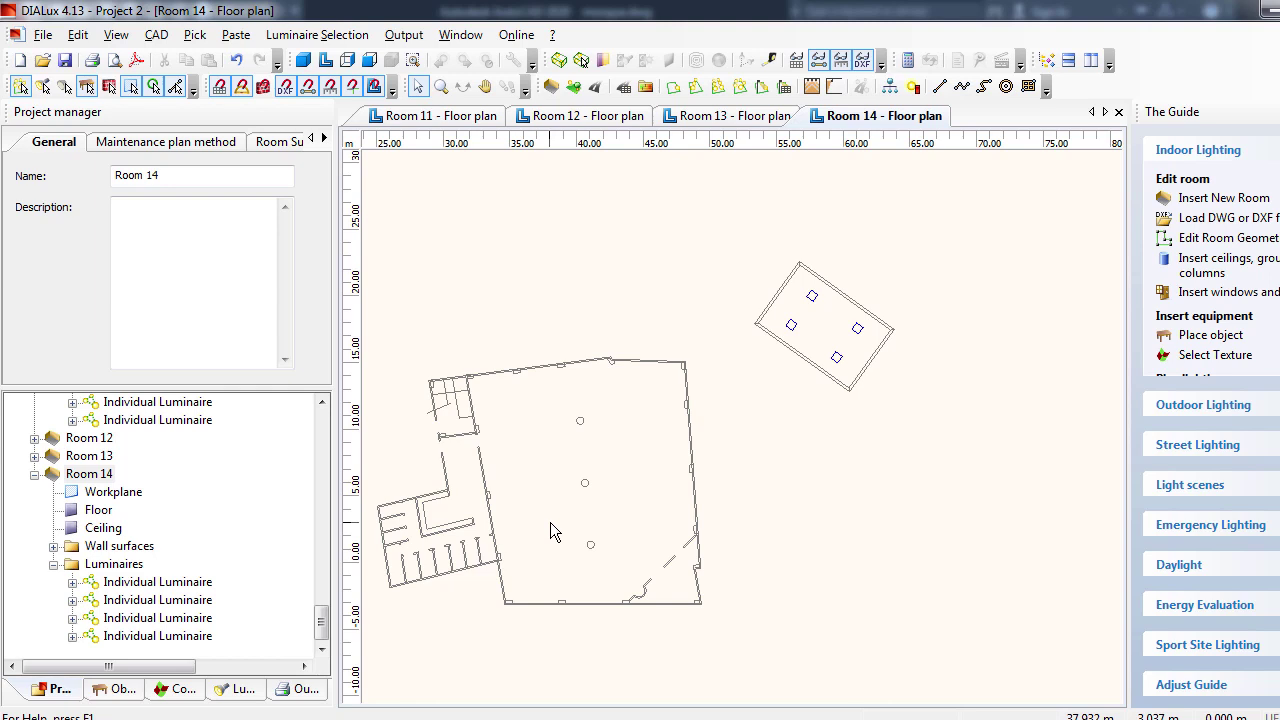
Bring up mosque.dwg from the AutoCAD jump list in a maximized window.
{"action": "right_click", "coordinate": [399, 719]}
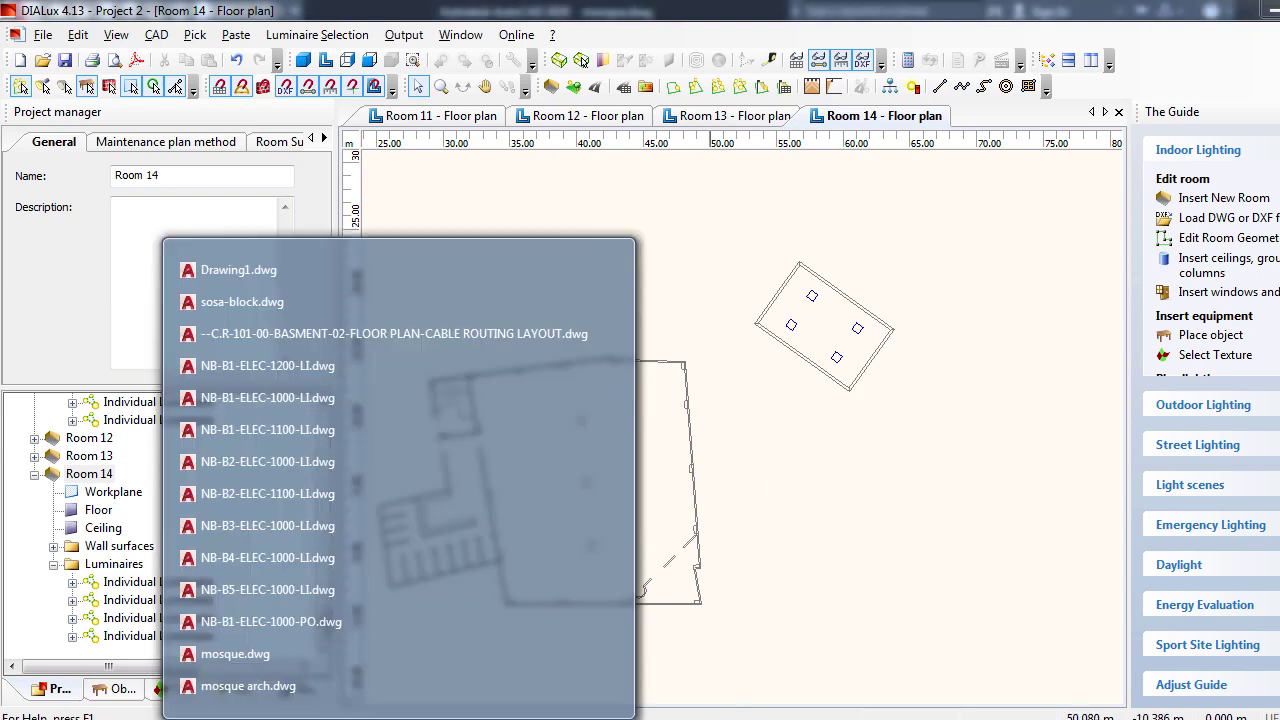
{"action": "left_click", "coordinate": [260, 654]}
{"action": "double_click", "coordinate": [760, 20]}
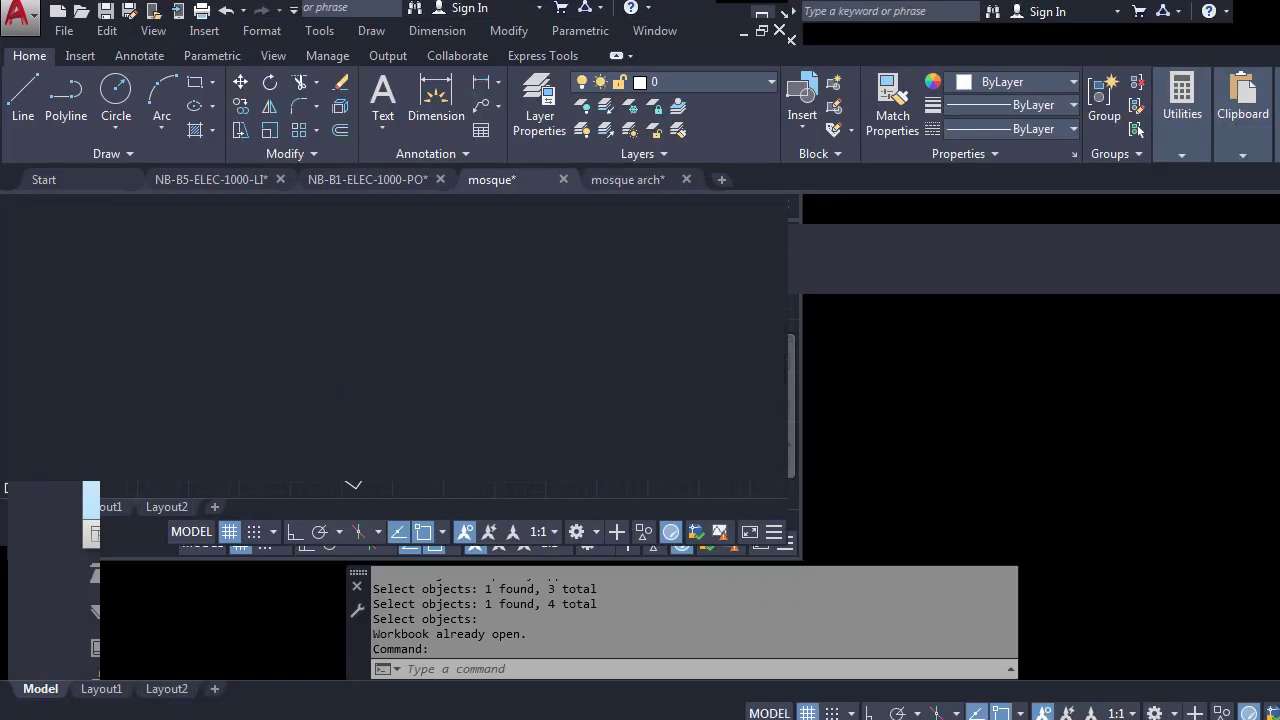
{"action": "scroll", "coordinate": [632, 265], "scroll_direction": "up", "scroll_amount": 2}
Center the rectangular room and crossing-select it with its four luminaire blocks, then cancel the copy.
{"action": "scroll", "coordinate": [636, 280], "scroll_direction": "up", "scroll_amount": 2}
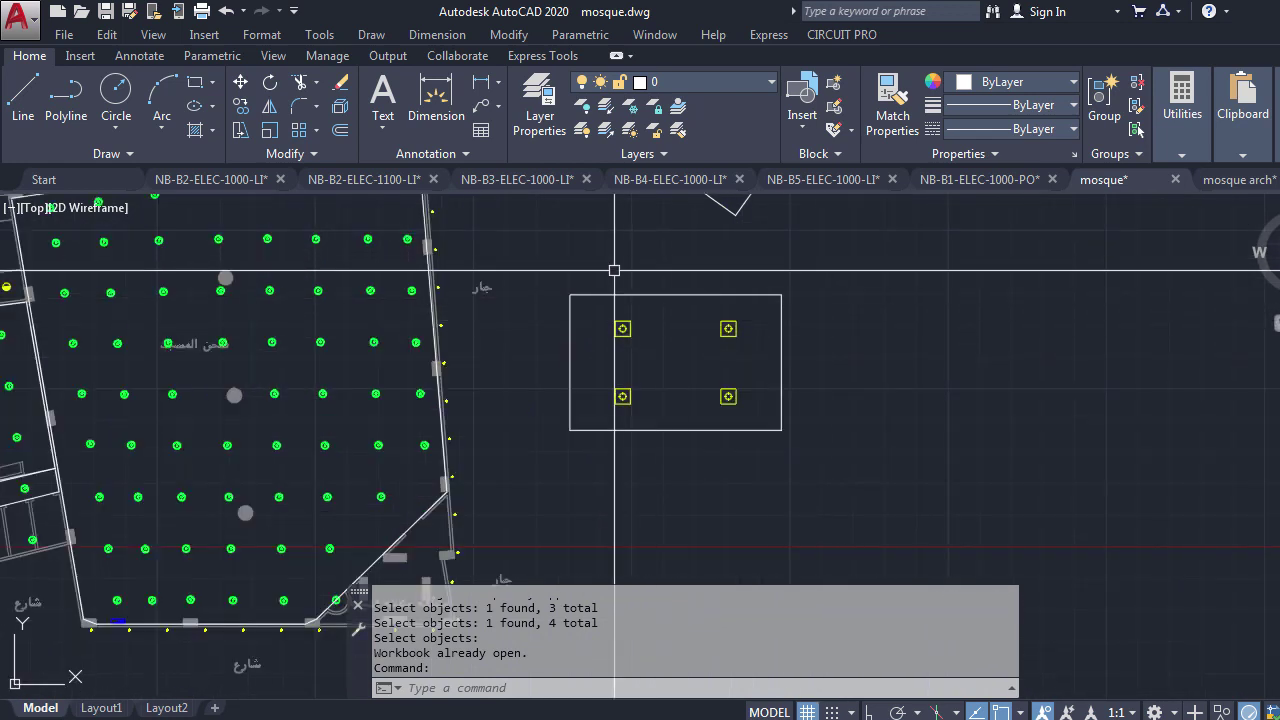
{"action": "scroll", "coordinate": [655, 320], "scroll_direction": "down", "scroll_amount": 1}
{"action": "scroll", "coordinate": [715, 335], "scroll_direction": "up", "scroll_amount": 1}
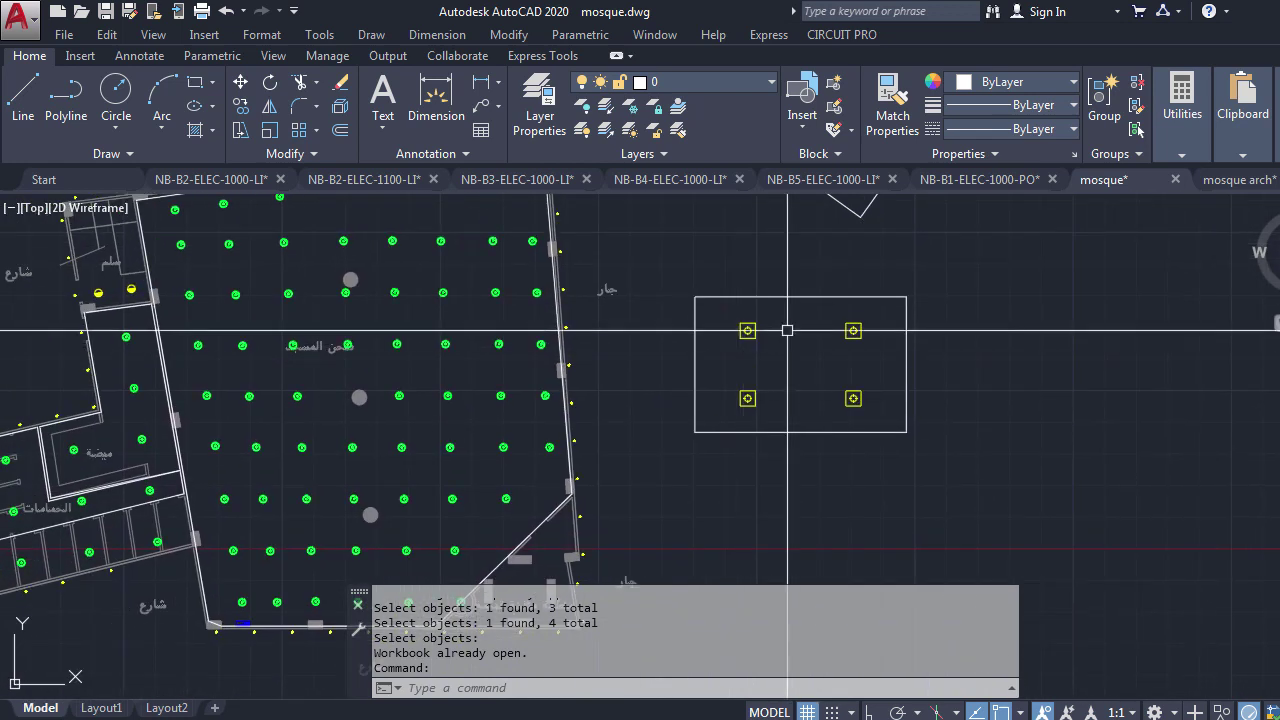
{"action": "scroll", "coordinate": [765, 370], "scroll_direction": "down", "scroll_amount": 1}
{"action": "scroll", "coordinate": [757, 360], "scroll_direction": "up", "scroll_amount": 1}
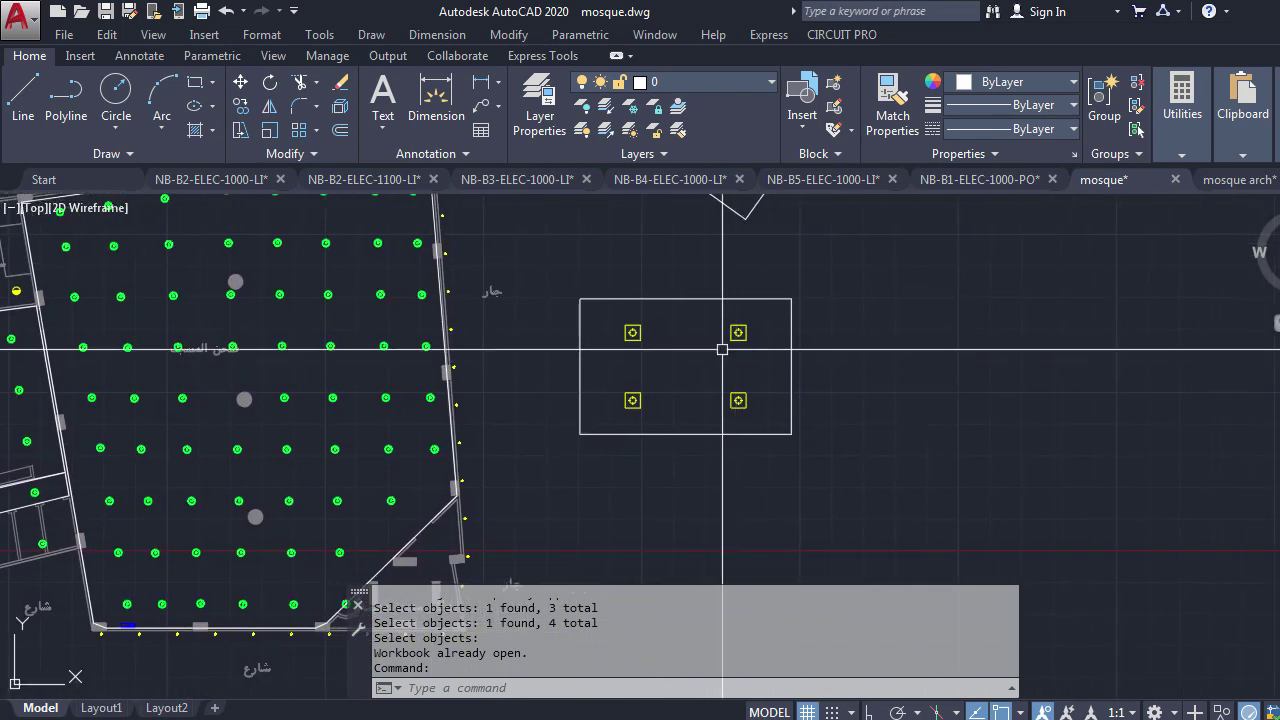
{"action": "middle_click_drag", "start_coordinate": [771, 337], "coordinate": [703, 352]}
{"action": "left_click", "coordinate": [745, 310]}
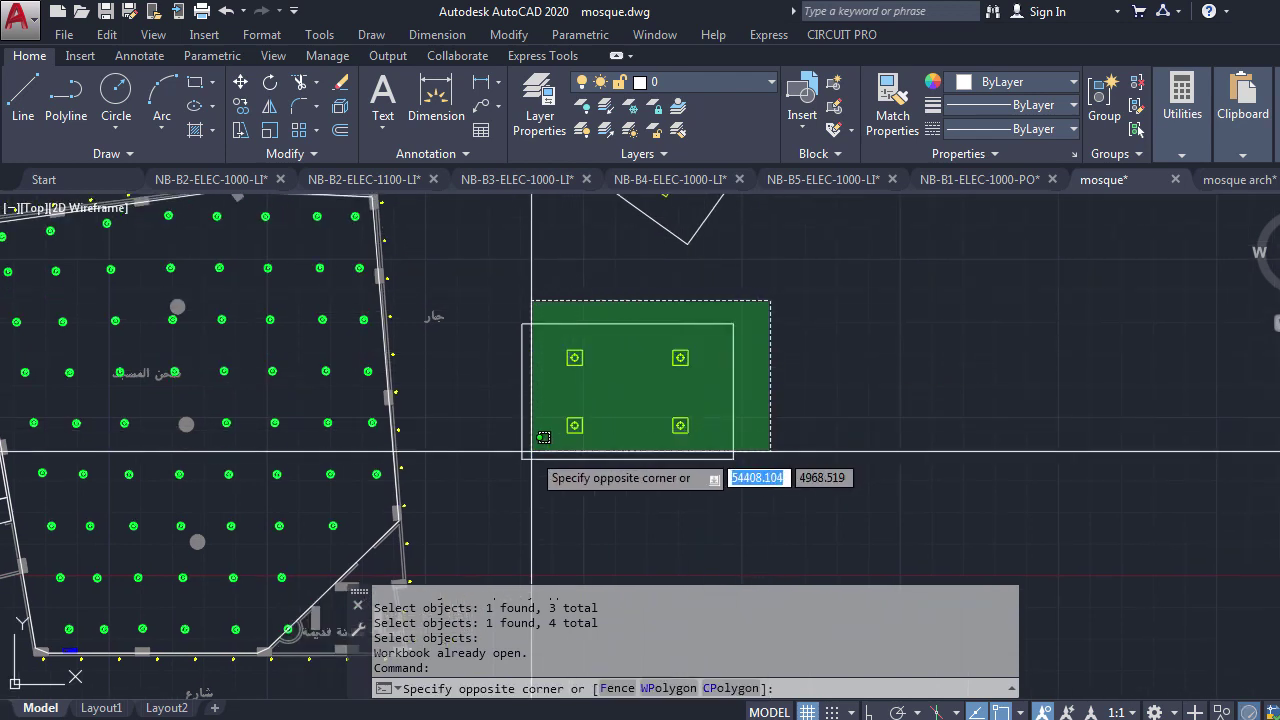
{"action": "left_click", "coordinate": [530, 462]}
{"action": "type", "text": "c"}
{"action": "key", "text": "Return"}
{"action": "left_click", "coordinate": [532, 338]}
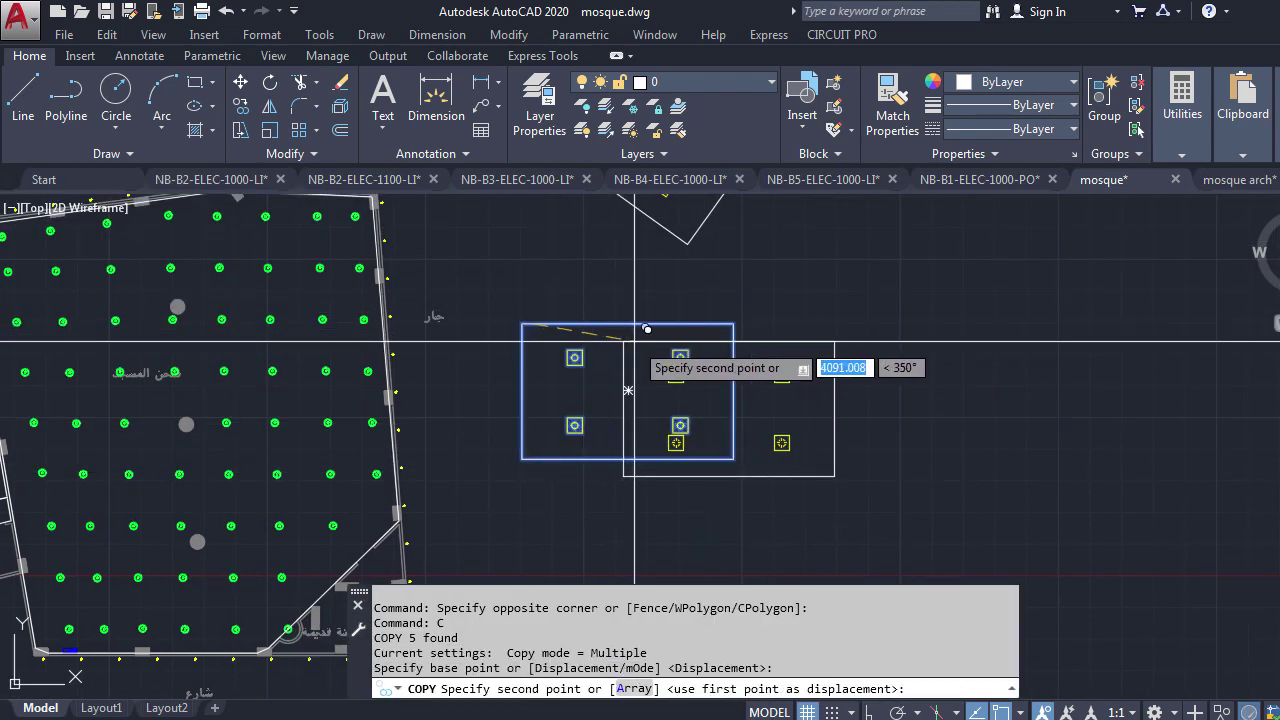
{"action": "key", "text": "Escape"}
Reselect the room and its blocks and start COPY from the room's upper-left corner.
{"action": "left_click", "coordinate": [762, 301]}
{"action": "left_click", "coordinate": [506, 485]}
{"action": "type", "text": "c"}
{"action": "key", "text": "Return"}
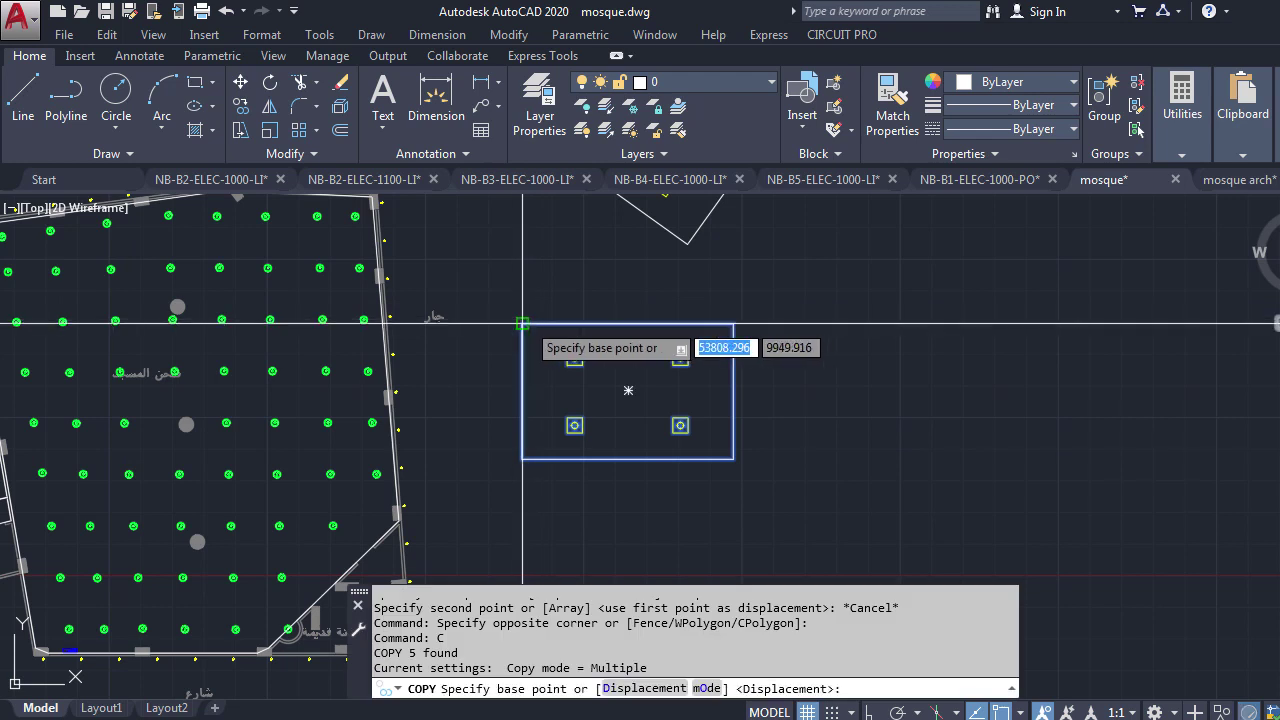
{"action": "left_click", "coordinate": [522, 324]}
Place three copies of the room along the row to the right and one below it.
{"action": "left_click", "coordinate": [733, 324]}
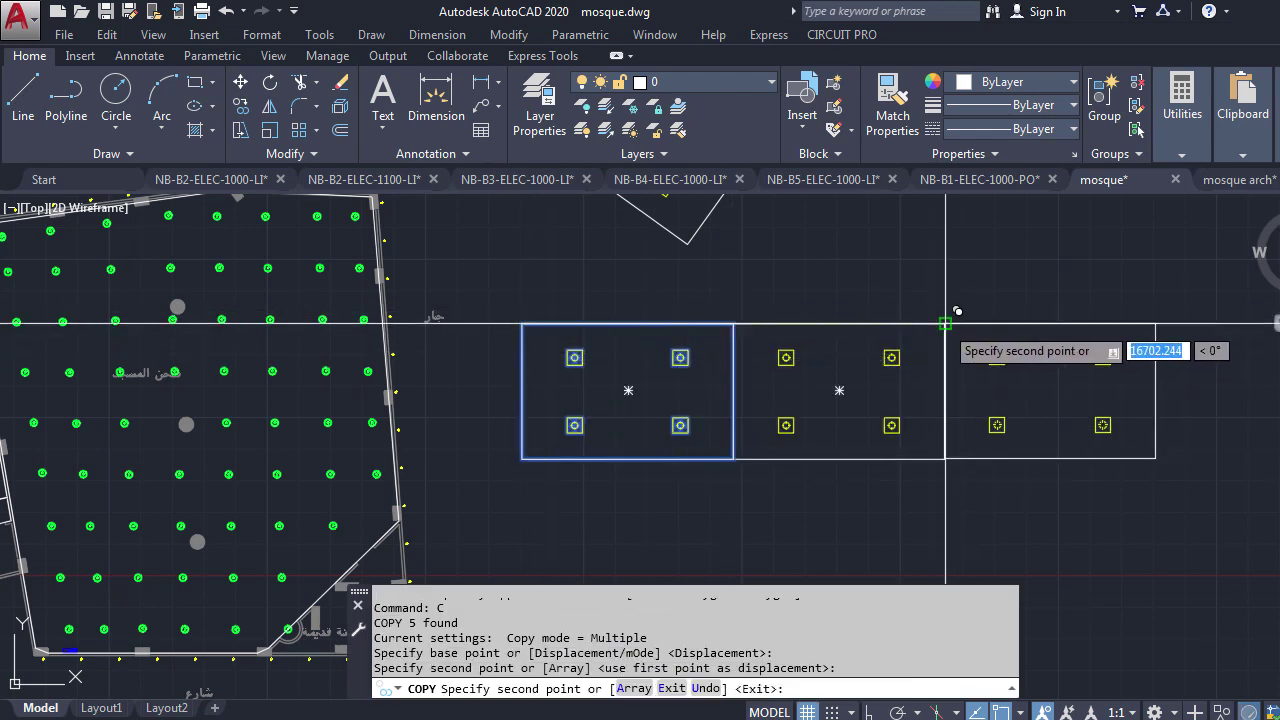
{"action": "left_click", "coordinate": [945, 324]}
{"action": "middle_click_drag", "start_coordinate": [1161, 311], "coordinate": [942, 357]}
{"action": "left_click", "coordinate": [937, 370]}
{"action": "middle_click_drag", "start_coordinate": [859, 444], "coordinate": [843, 371]}
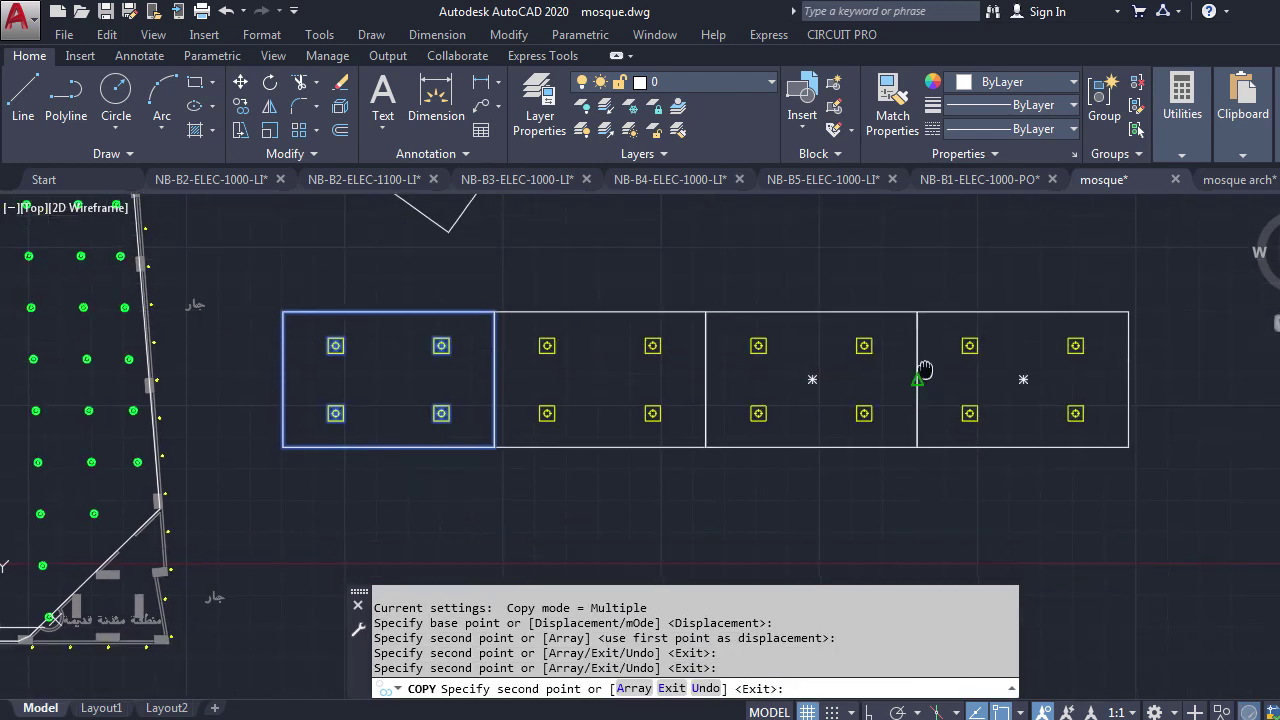
{"action": "left_click", "coordinate": [288, 432]}
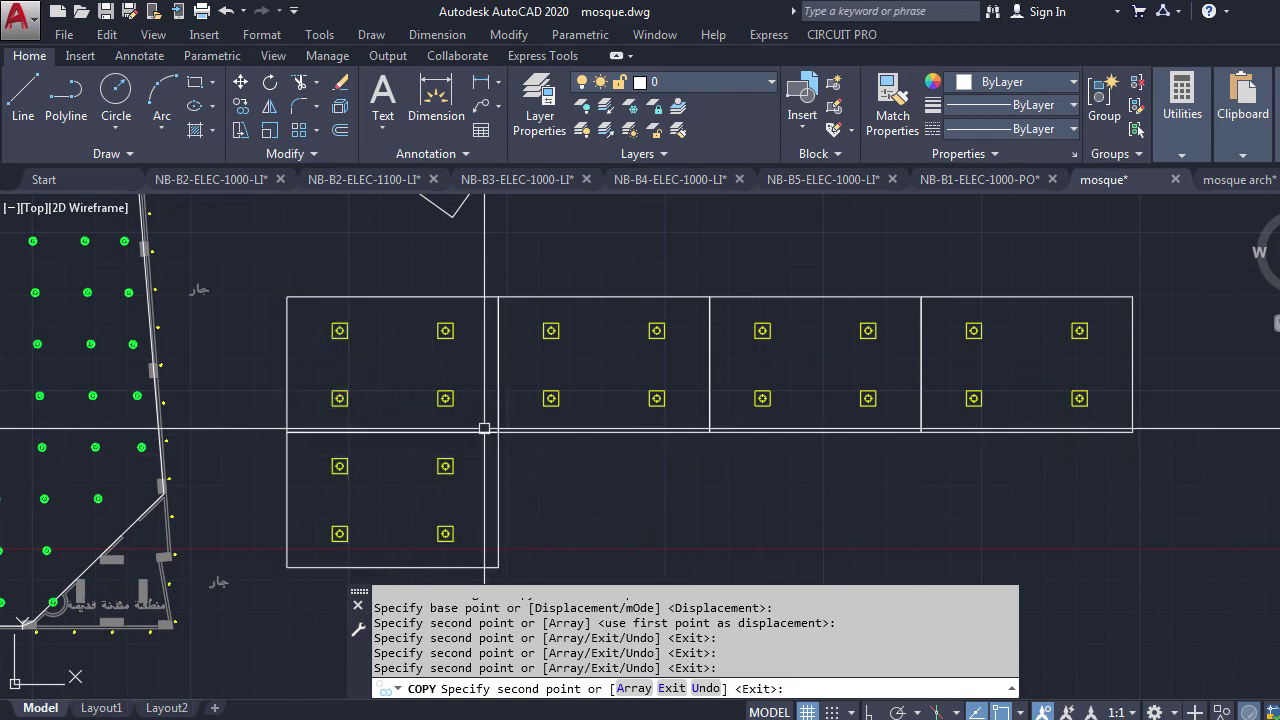
{"action": "key", "text": "Escape"}
{"action": "scroll", "coordinate": [599, 372], "scroll_direction": "down", "scroll_amount": 5}
{"action": "scroll", "coordinate": [599, 372], "scroll_direction": "up", "scroll_amount": 5}
Run COUNT and select the luminaire blocks in the copied rooms.
{"action": "type", "text": "count"}
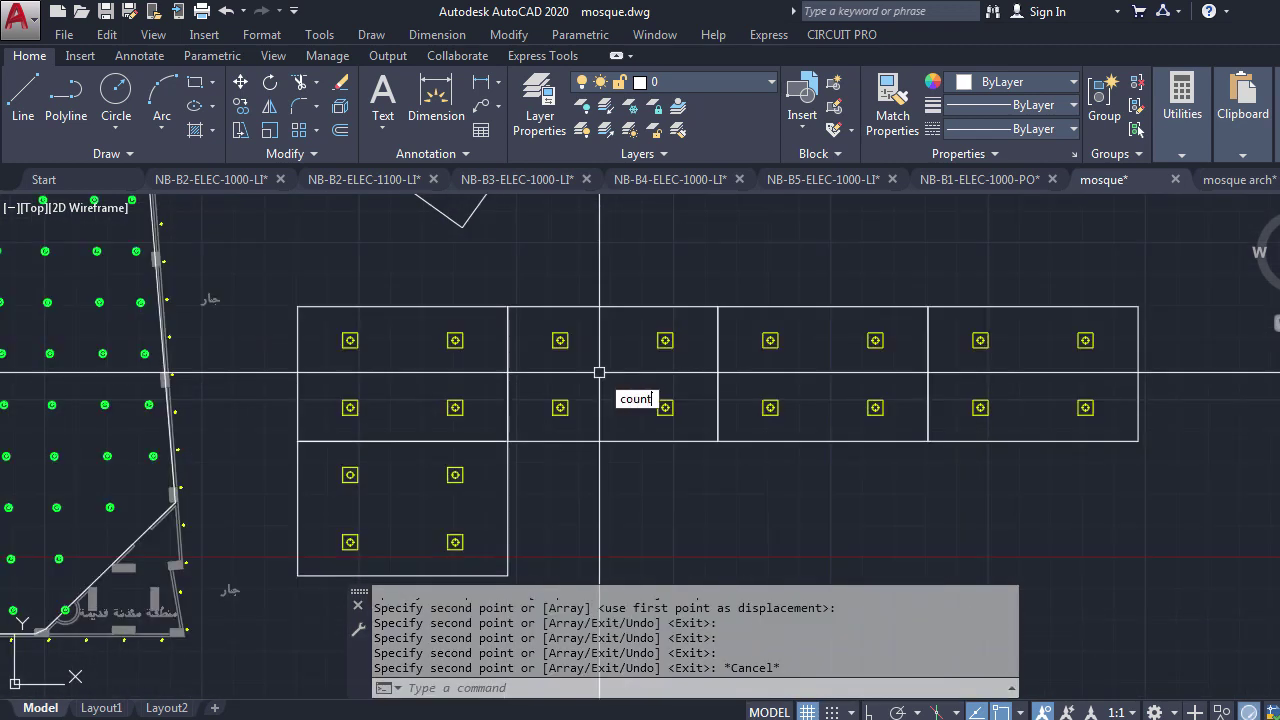
{"action": "key", "text": "Return"}
{"action": "scroll", "coordinate": [629, 371], "scroll_direction": "down", "scroll_amount": 3}
{"action": "scroll", "coordinate": [777, 351], "scroll_direction": "up", "scroll_amount": 1}
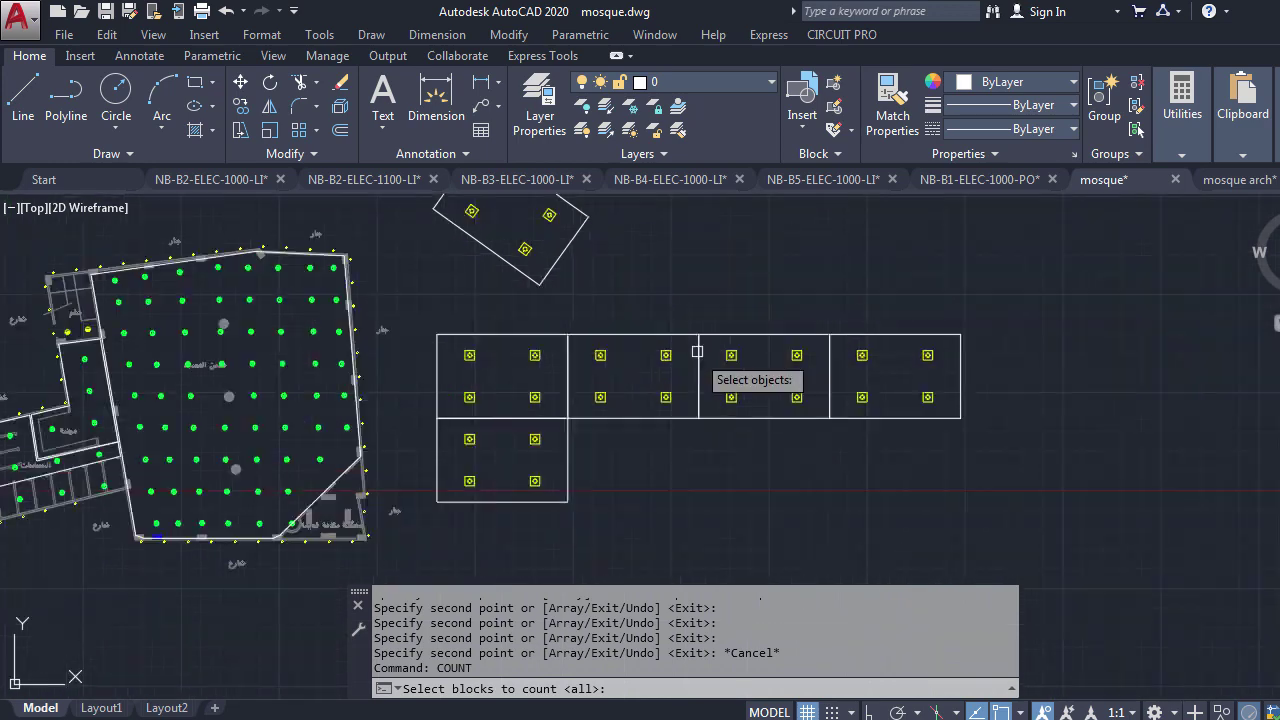
{"action": "scroll", "coordinate": [1055, 326], "scroll_direction": "up", "scroll_amount": 2}
{"action": "left_click", "coordinate": [1055, 326]}
{"action": "left_click", "coordinate": [950, 405]}
{"action": "middle_click_drag", "start_coordinate": [353, 398], "coordinate": [508, 408]}
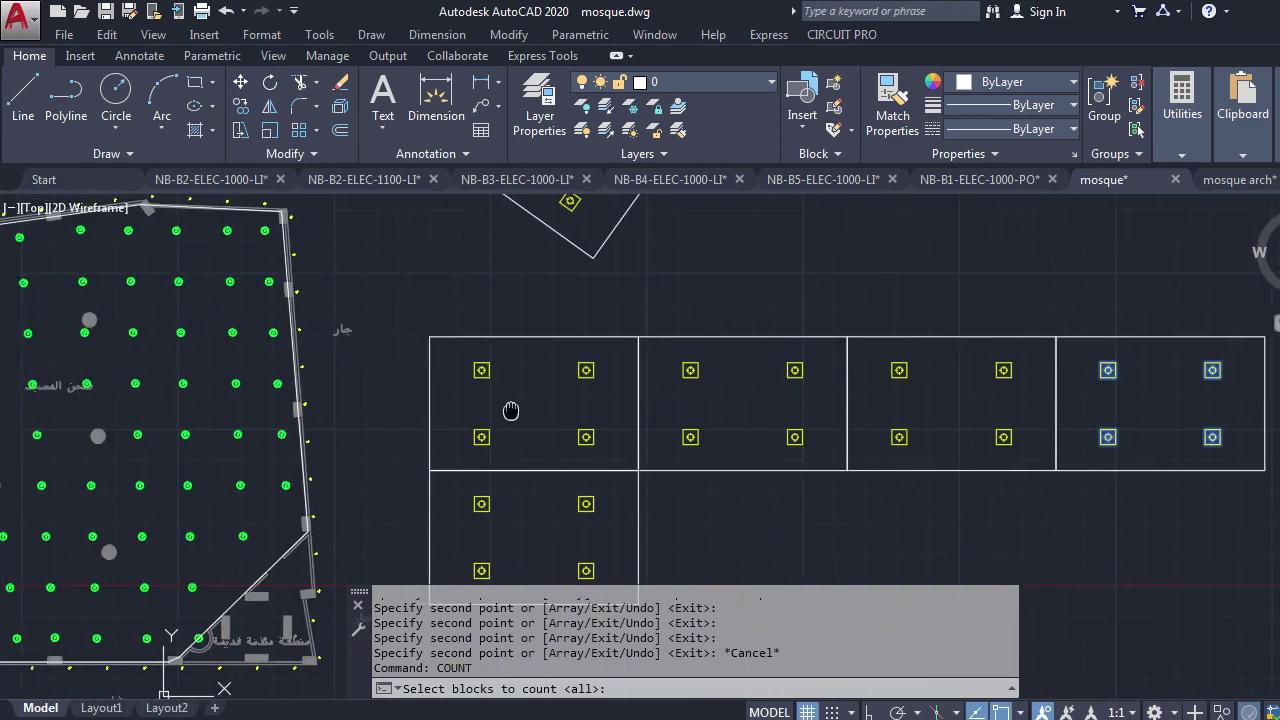
{"action": "scroll", "coordinate": [251, 381], "scroll_direction": "down", "scroll_amount": 4}
{"action": "scroll", "coordinate": [357, 400], "scroll_direction": "up", "scroll_amount": 2}
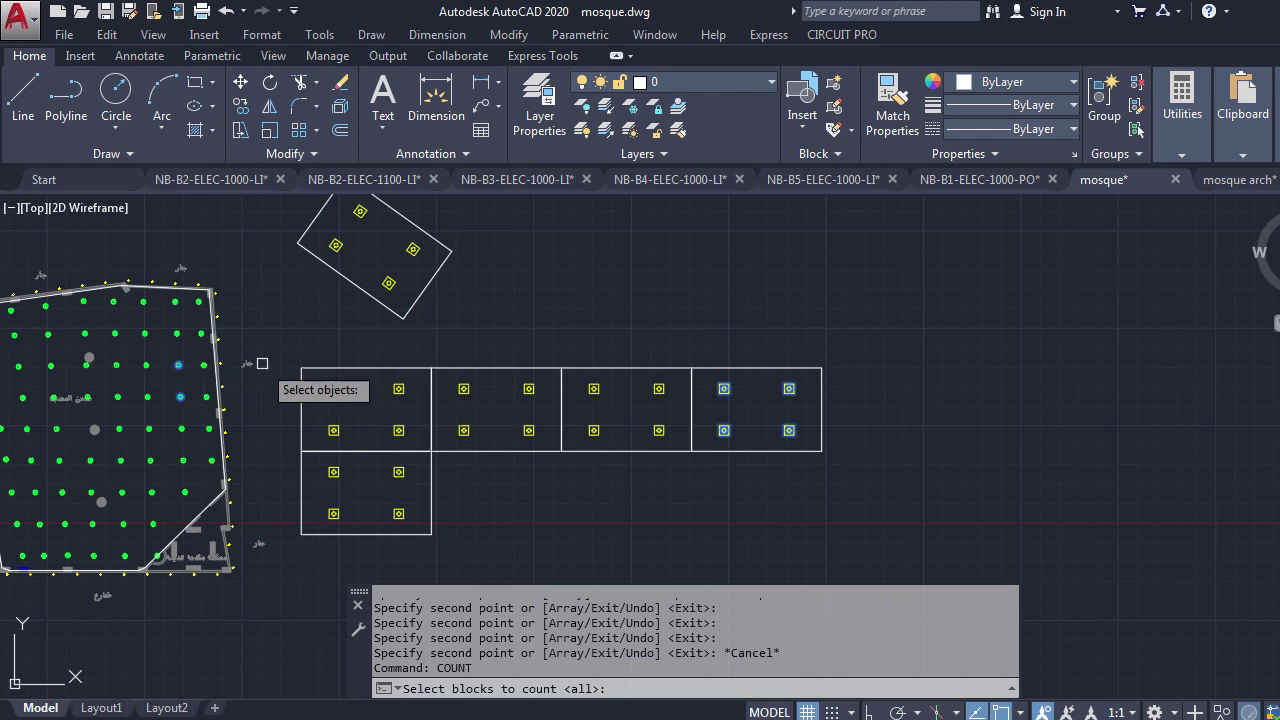
{"action": "middle_click_drag", "start_coordinate": [375, 366], "coordinate": [338, 354]}
{"action": "middle_click_drag", "start_coordinate": [631, 393], "coordinate": [721, 393]}
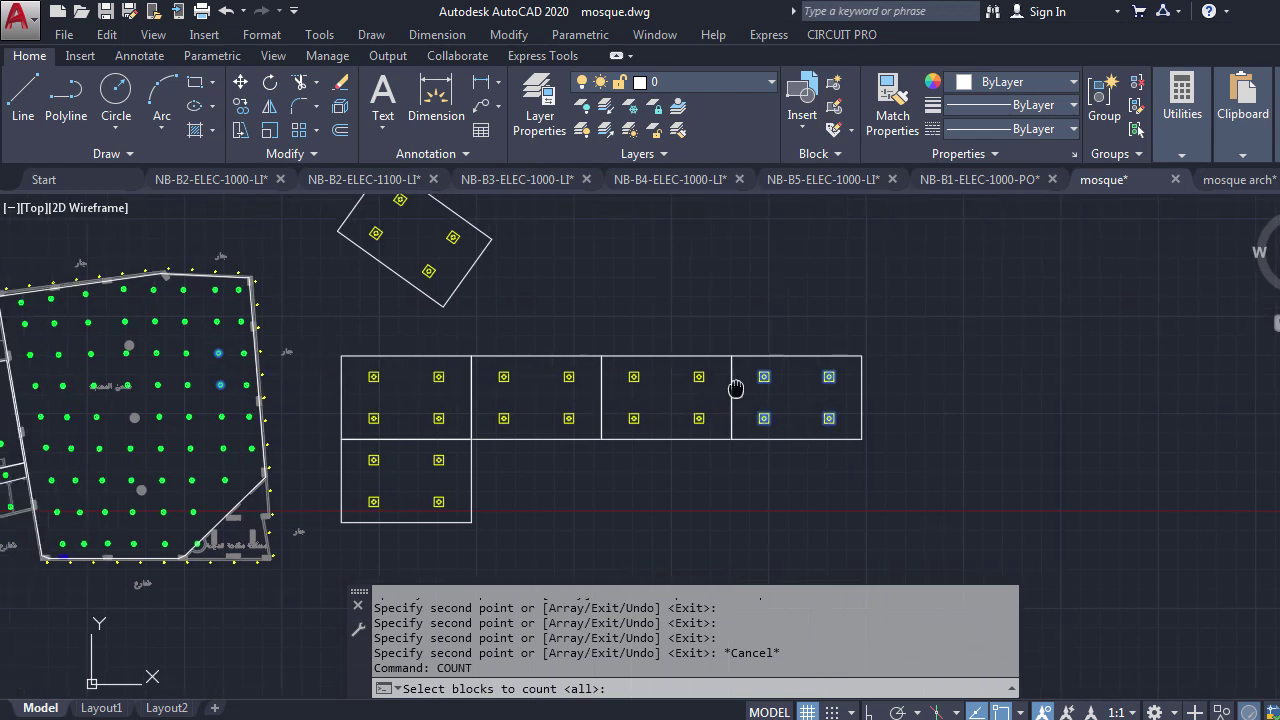
{"action": "key", "text": "Return"}
Place the Block Data table beside the rooms, listing F1 at 4 and x-fff at 2.
{"action": "left_click", "coordinate": [948, 368]}
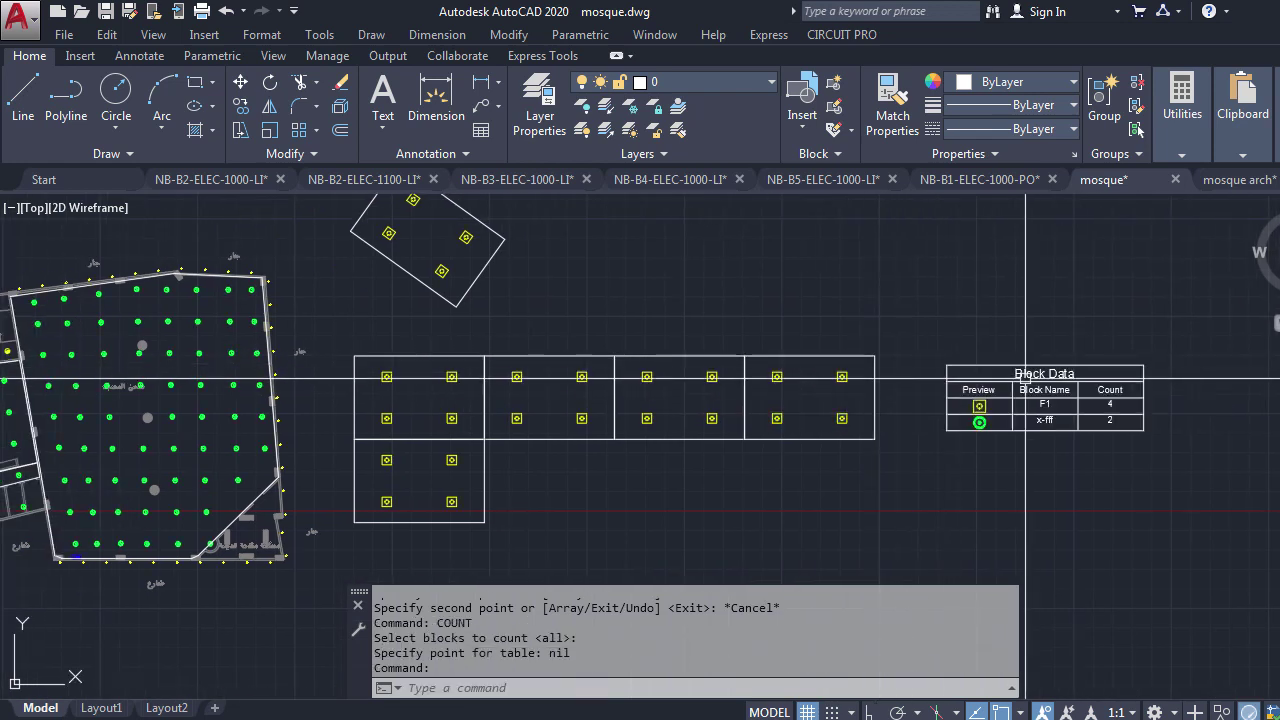
{"action": "left_click", "coordinate": [1045, 372]}
{"action": "left_click", "coordinate": [1001, 383]}
{"action": "key", "text": "Escape"}
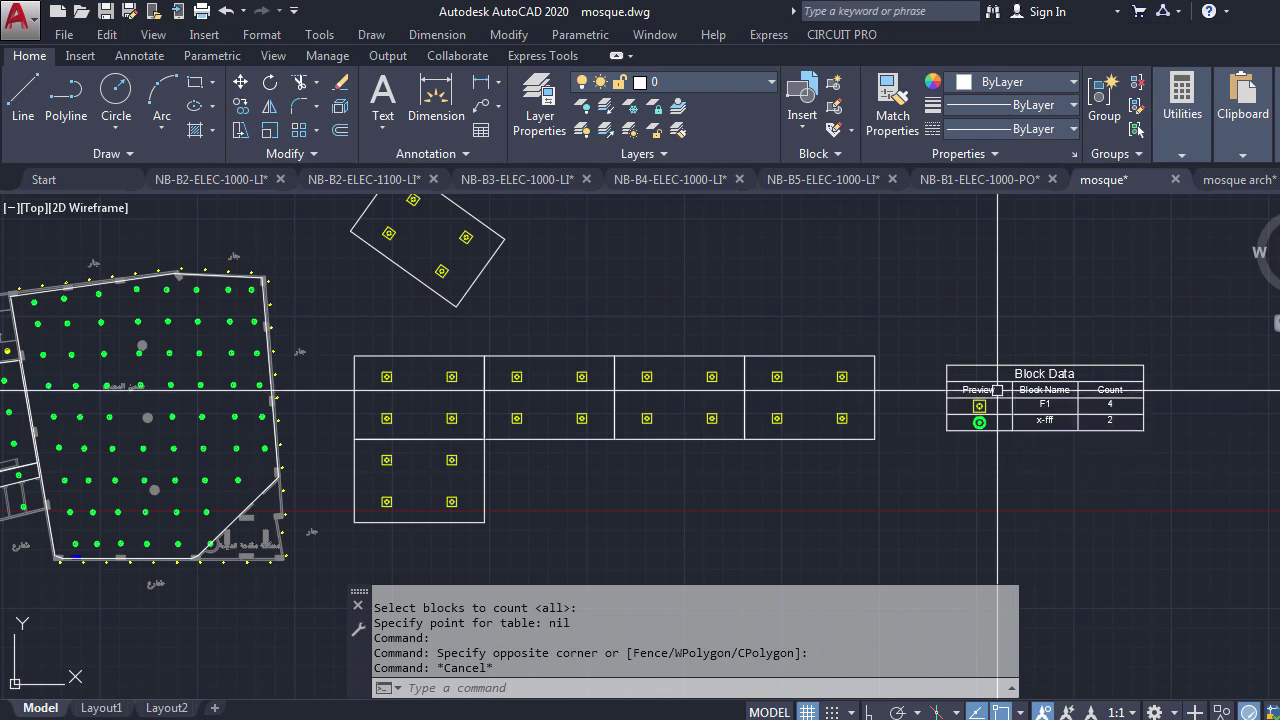
{"action": "middle_click_drag", "start_coordinate": [835, 420], "coordinate": [823, 396]}
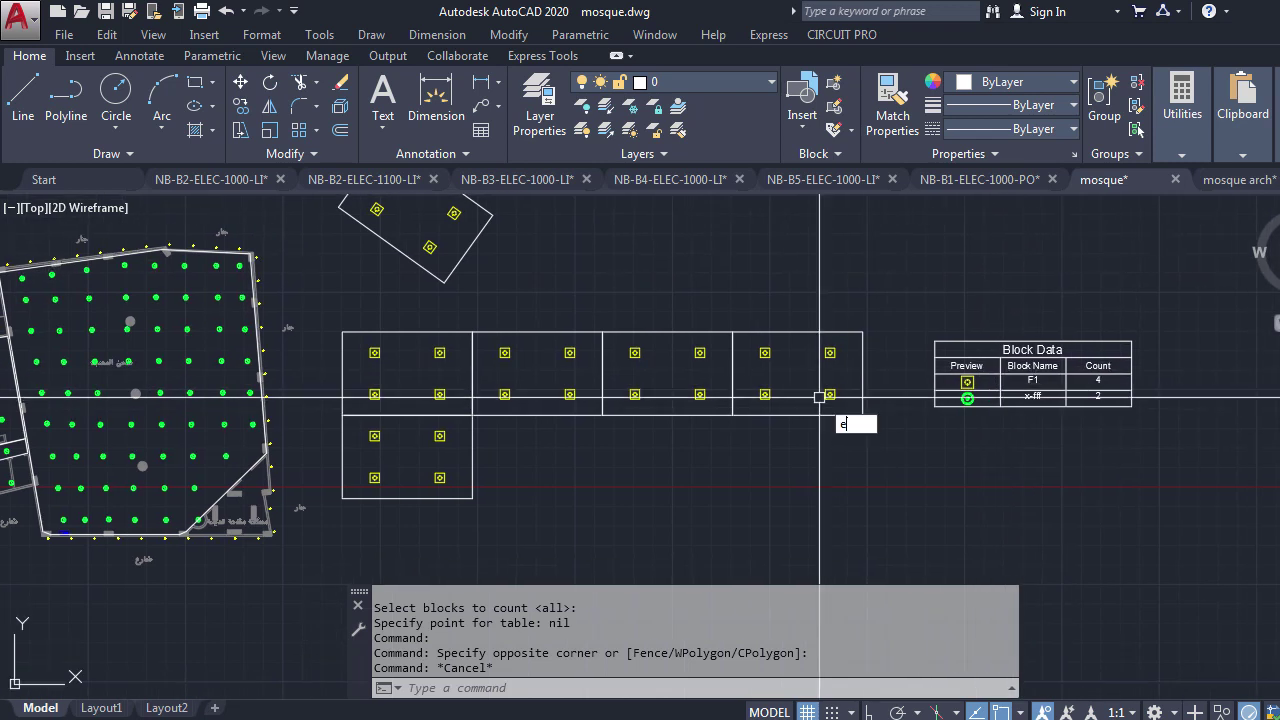
Run the DLUX export with ROOMS&BLOCKS and pick all five rectangular rooms.
{"action": "type", "text": "d"}
{"action": "key", "text": "Escape"}
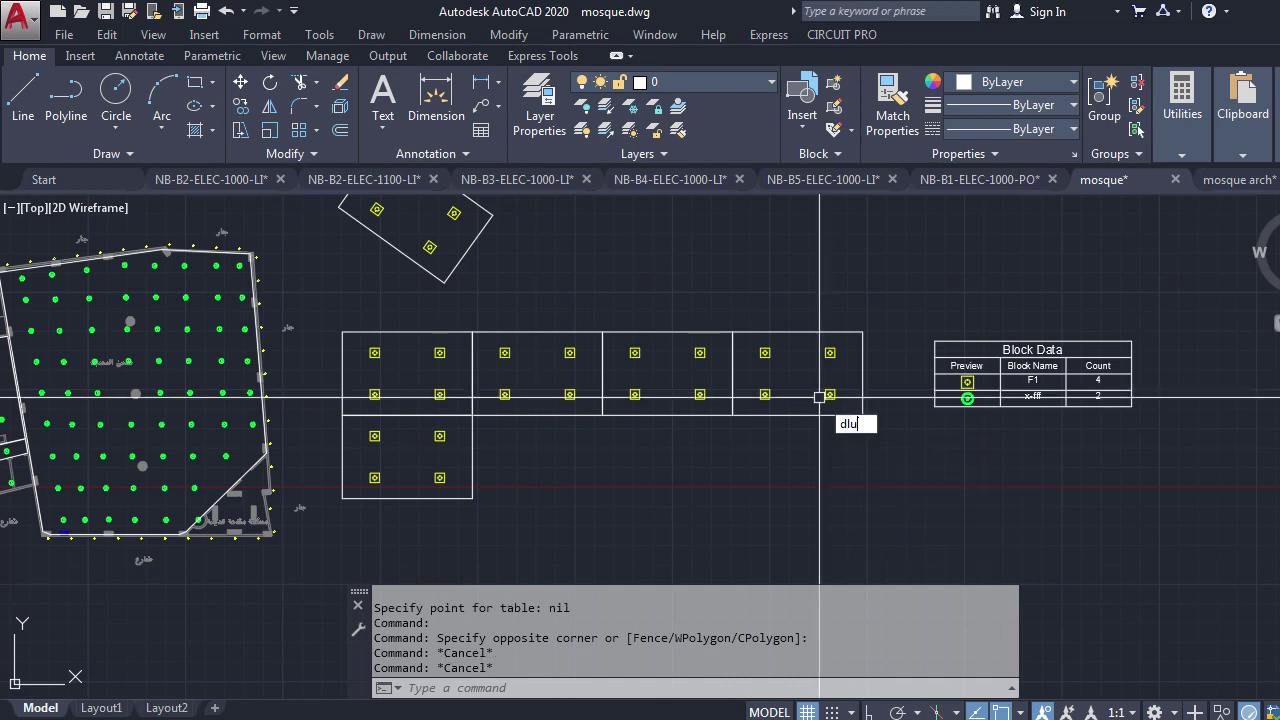
{"action": "type", "text": "x"}
{"action": "key", "text": "Return"}
{"action": "key", "text": "Return"}
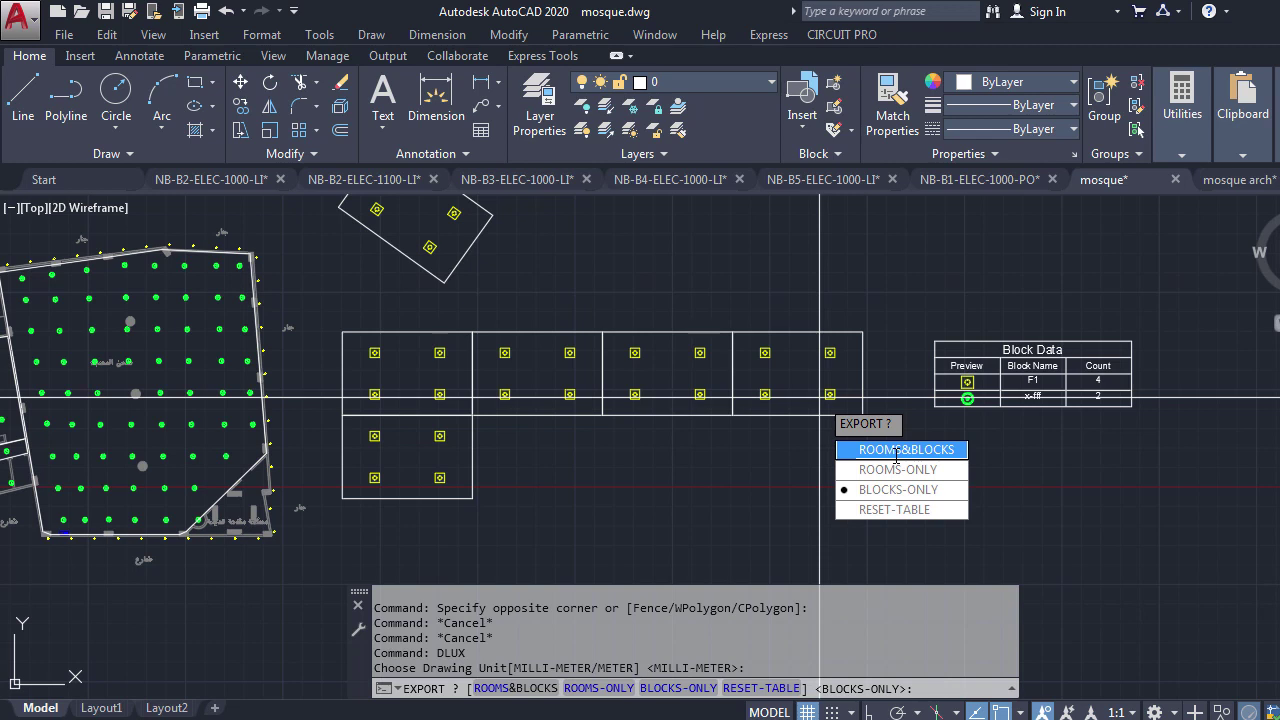
{"action": "left_click", "coordinate": [896, 452]}
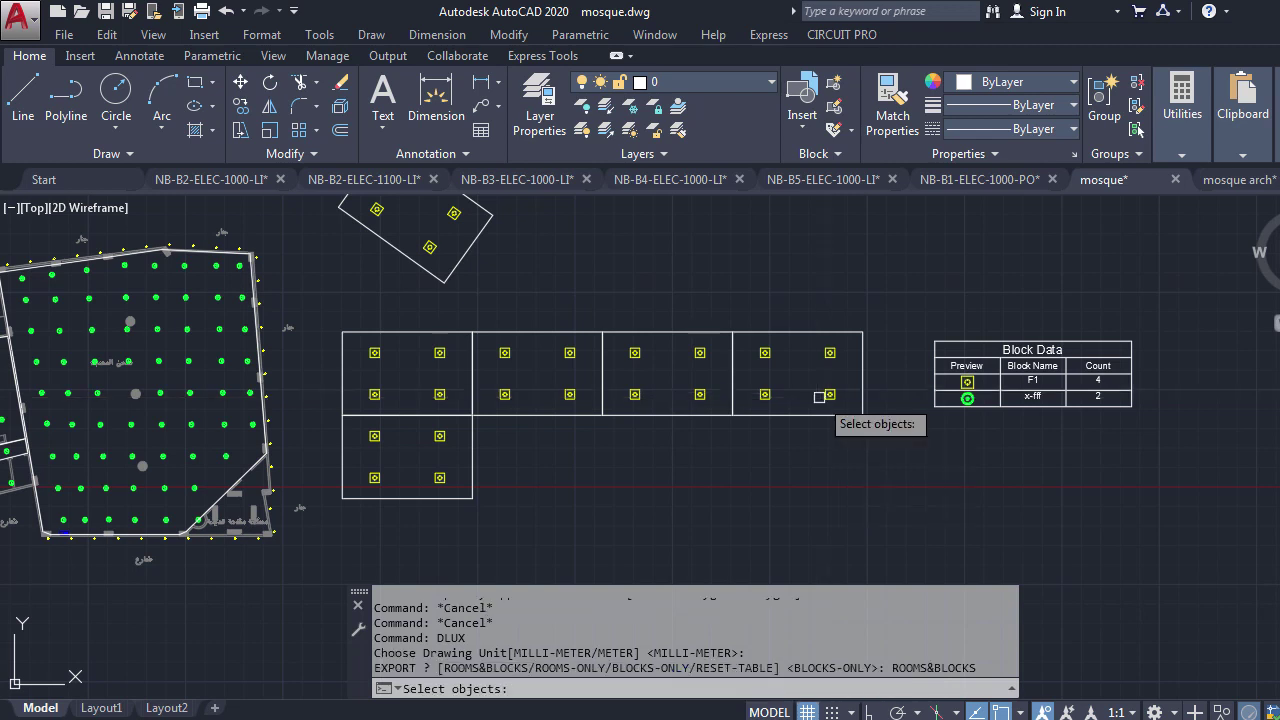
{"action": "left_click", "coordinate": [862, 347]}
{"action": "left_click", "coordinate": [655, 332]}
{"action": "left_click", "coordinate": [545, 333]}
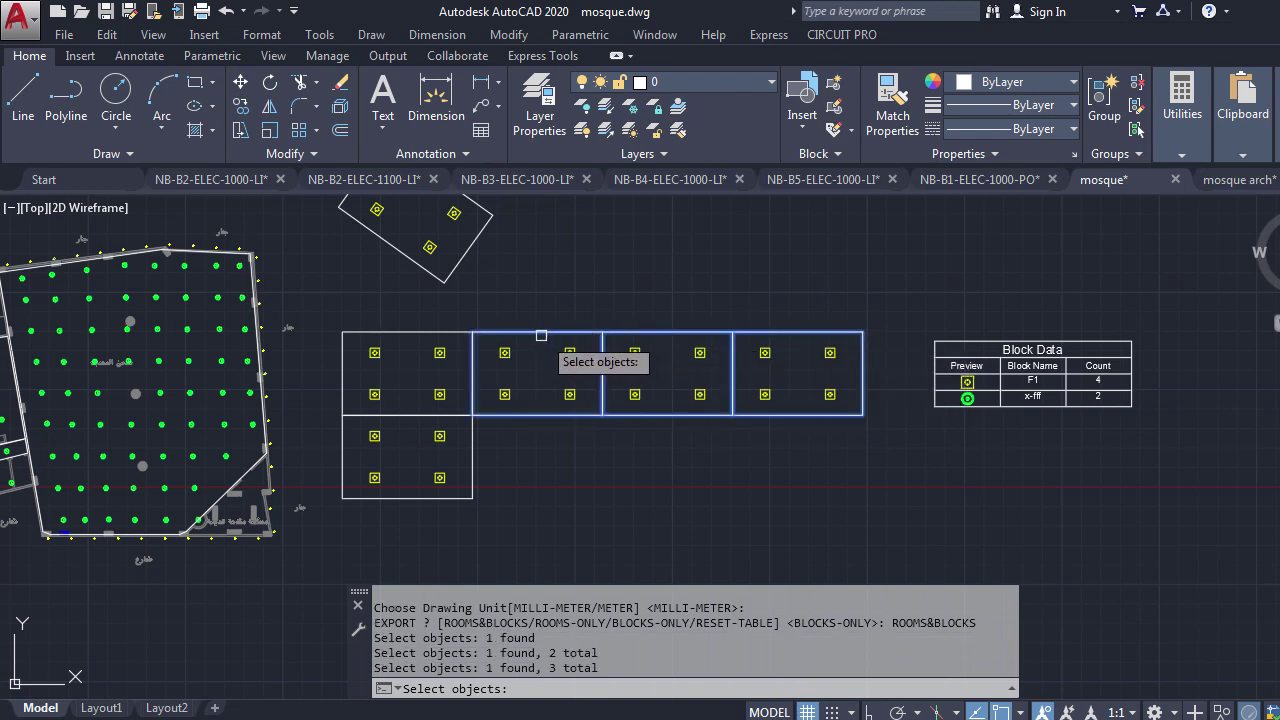
{"action": "left_click", "coordinate": [415, 333]}
{"action": "left_click", "coordinate": [470, 447]}
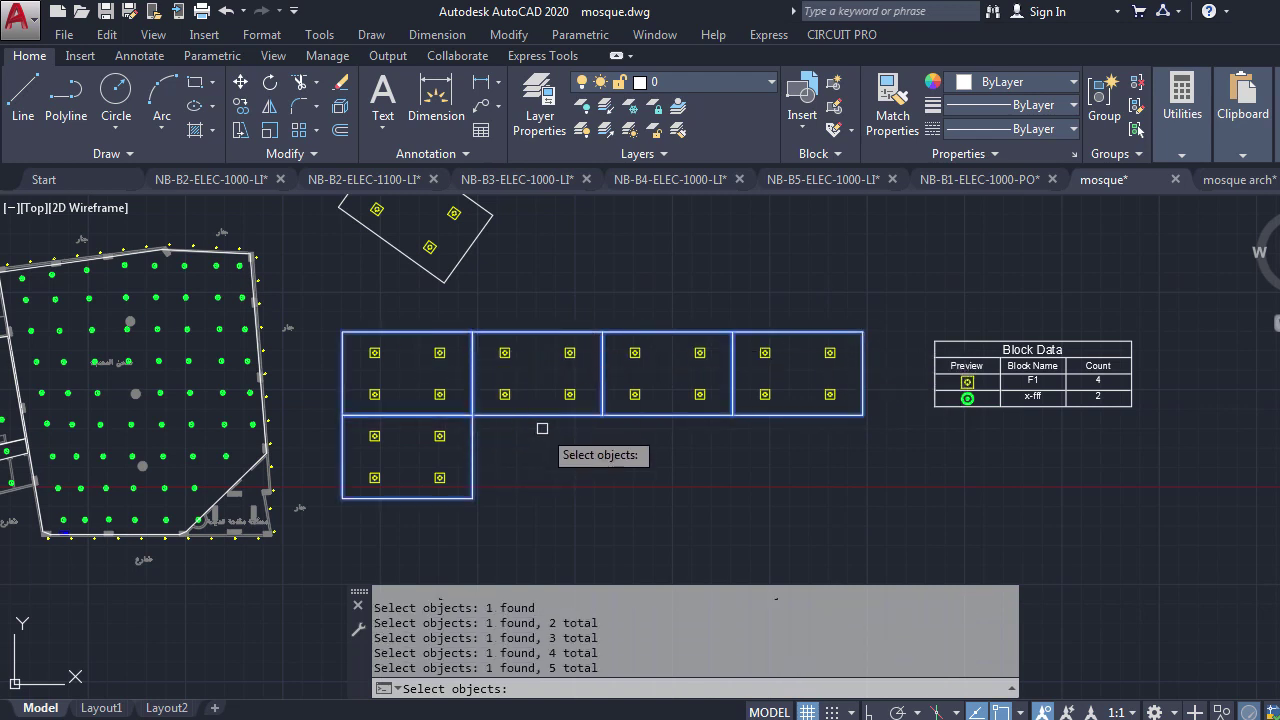
{"action": "key", "text": "Return"}
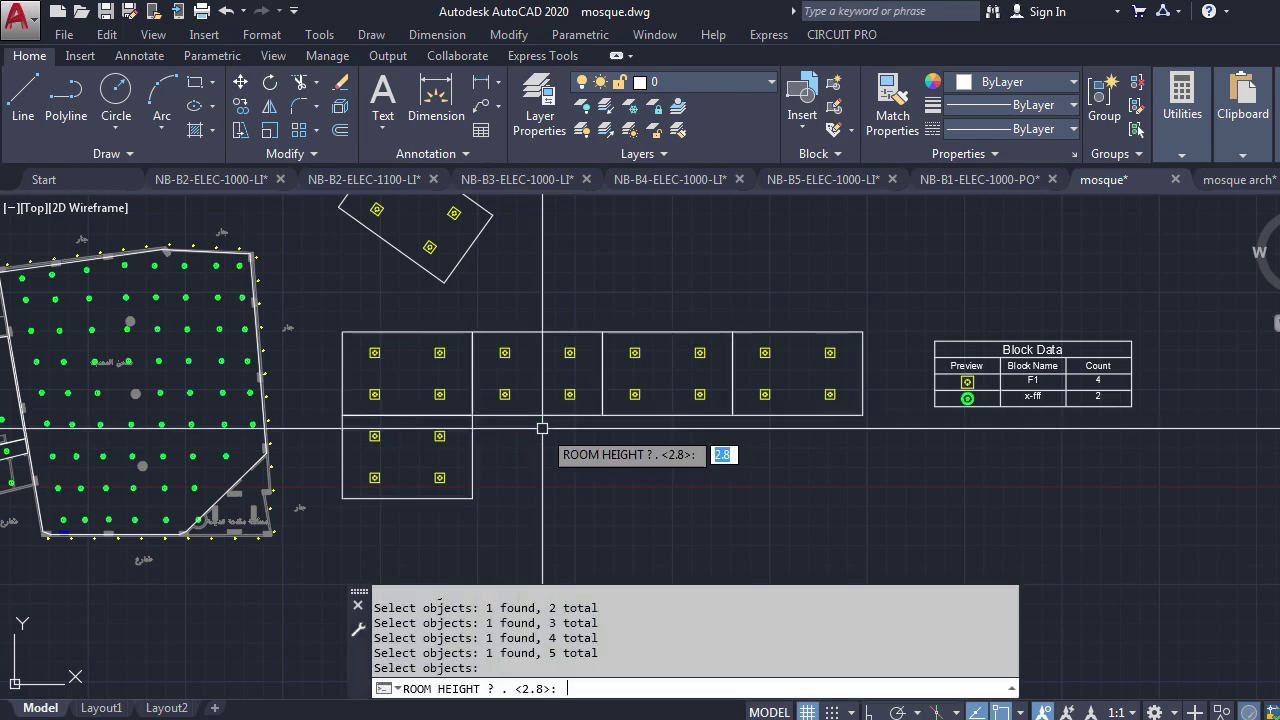
Accept a 2.8 m room height and pick the Block Data table as the data source.
{"action": "type", "text": "2."}
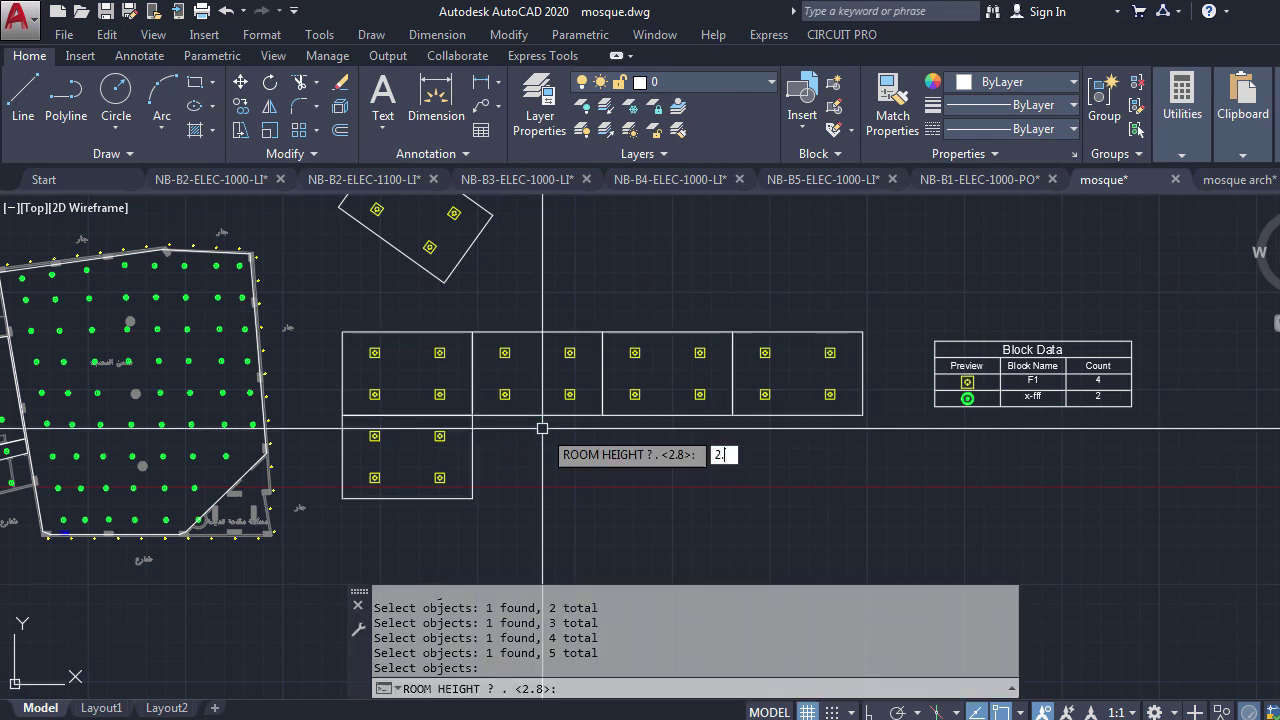
{"action": "type", "text": "8"}
{"action": "key", "text": "Return"}
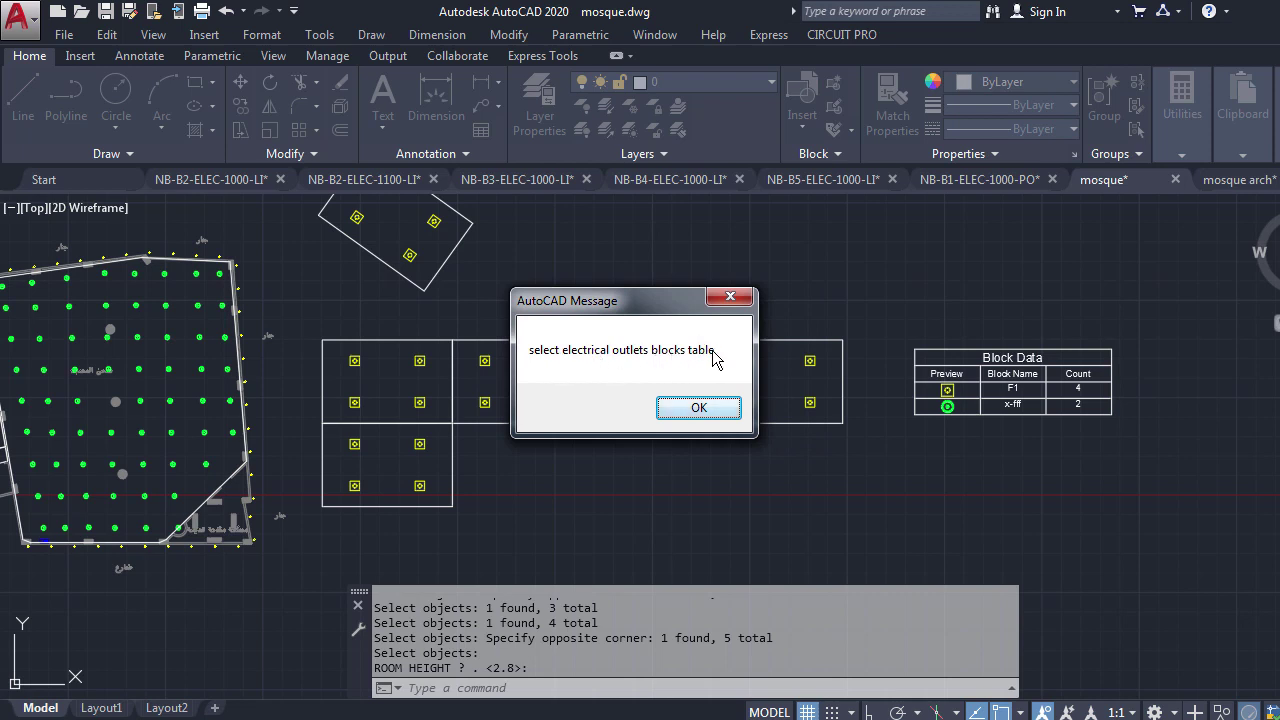
{"action": "left_click", "coordinate": [700, 406]}
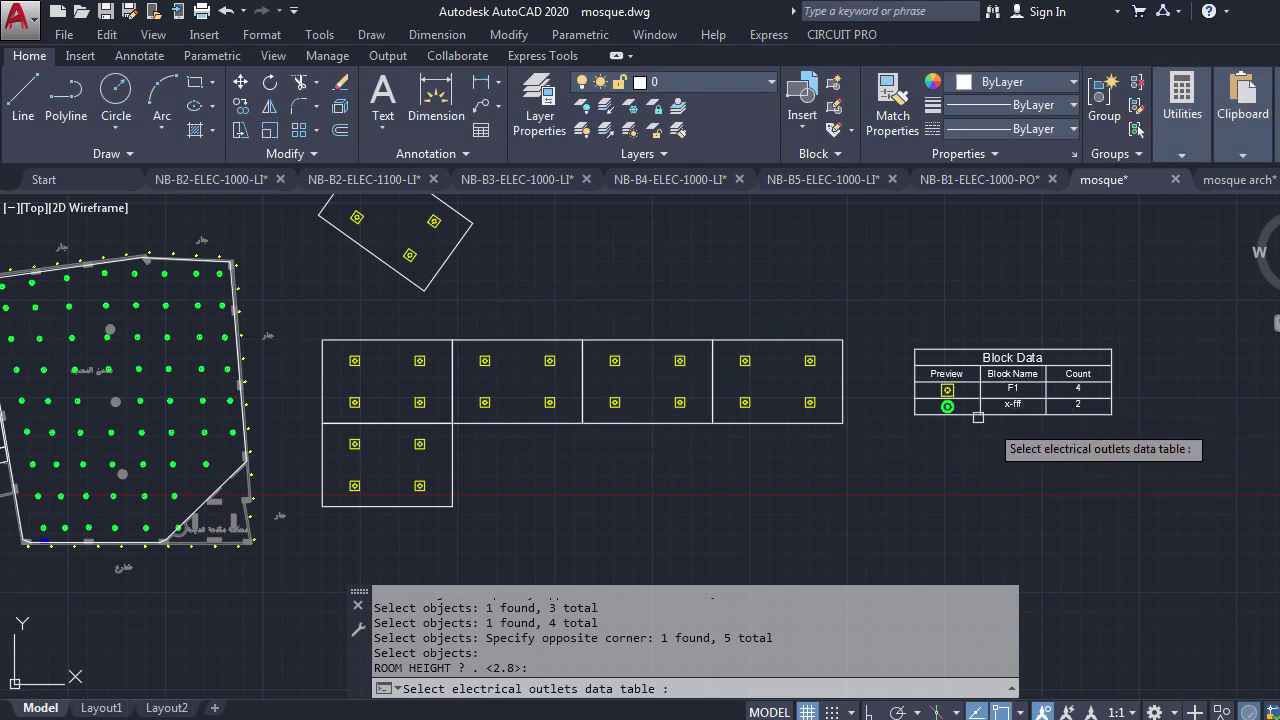
{"action": "mouse_move", "coordinate": [999, 395]}
{"action": "middle_mouse_down"}
{"action": "mouse_move", "coordinate": [977, 398]}
{"action": "mouse_move", "coordinate": [980, 411]}
{"action": "middle_mouse_up"}
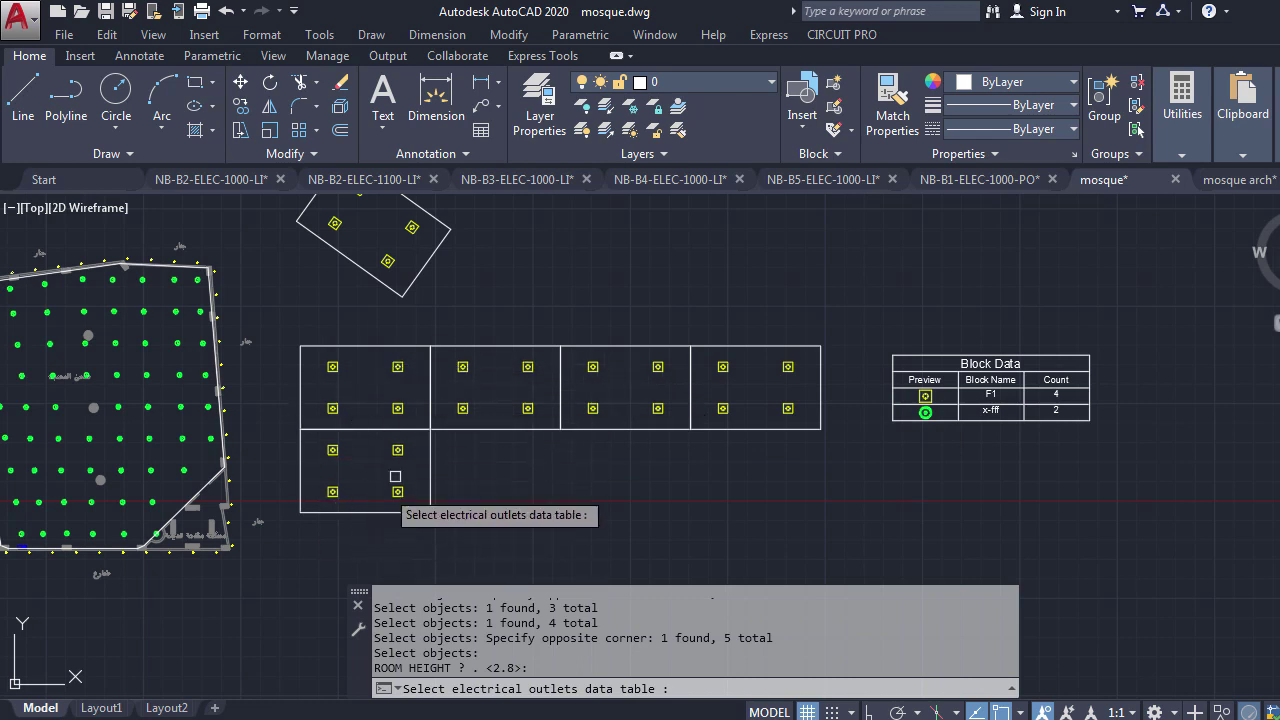
{"action": "left_click", "coordinate": [930, 384]}
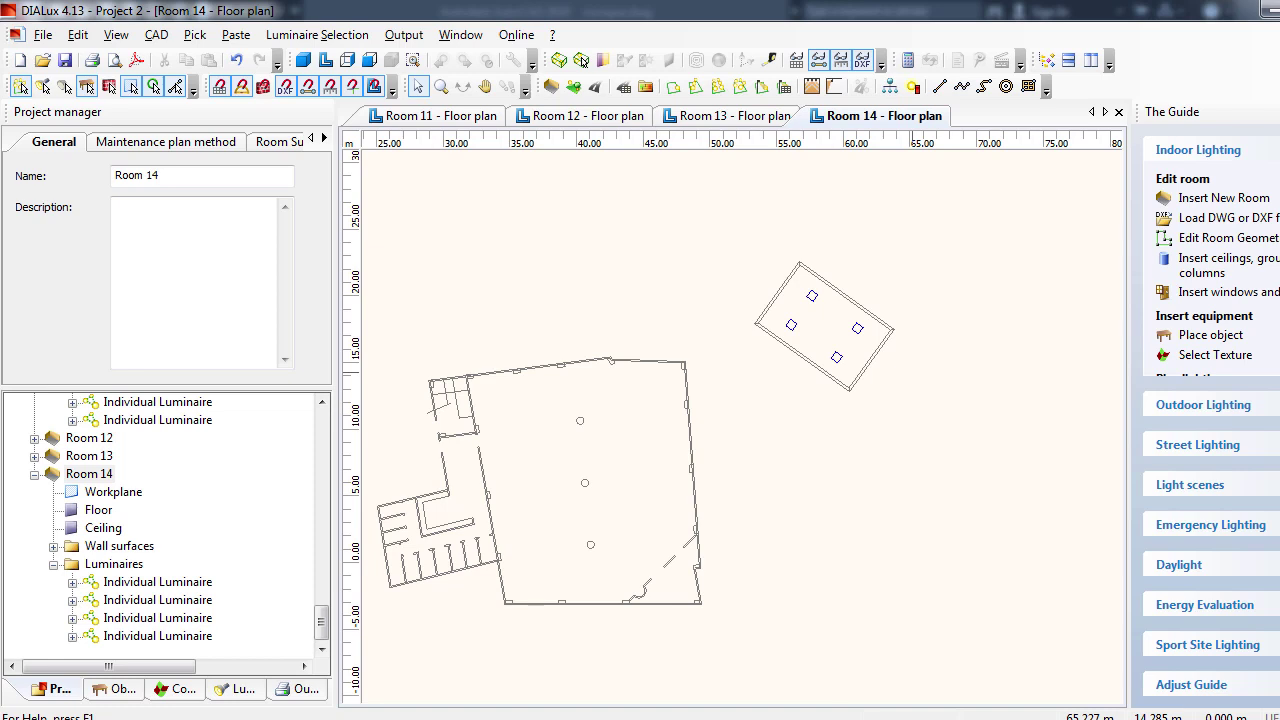
Insert Room 15 with 2.8 m height using the inserted corner coordinates.
{"action": "left_click", "coordinate": [1250, 204]}
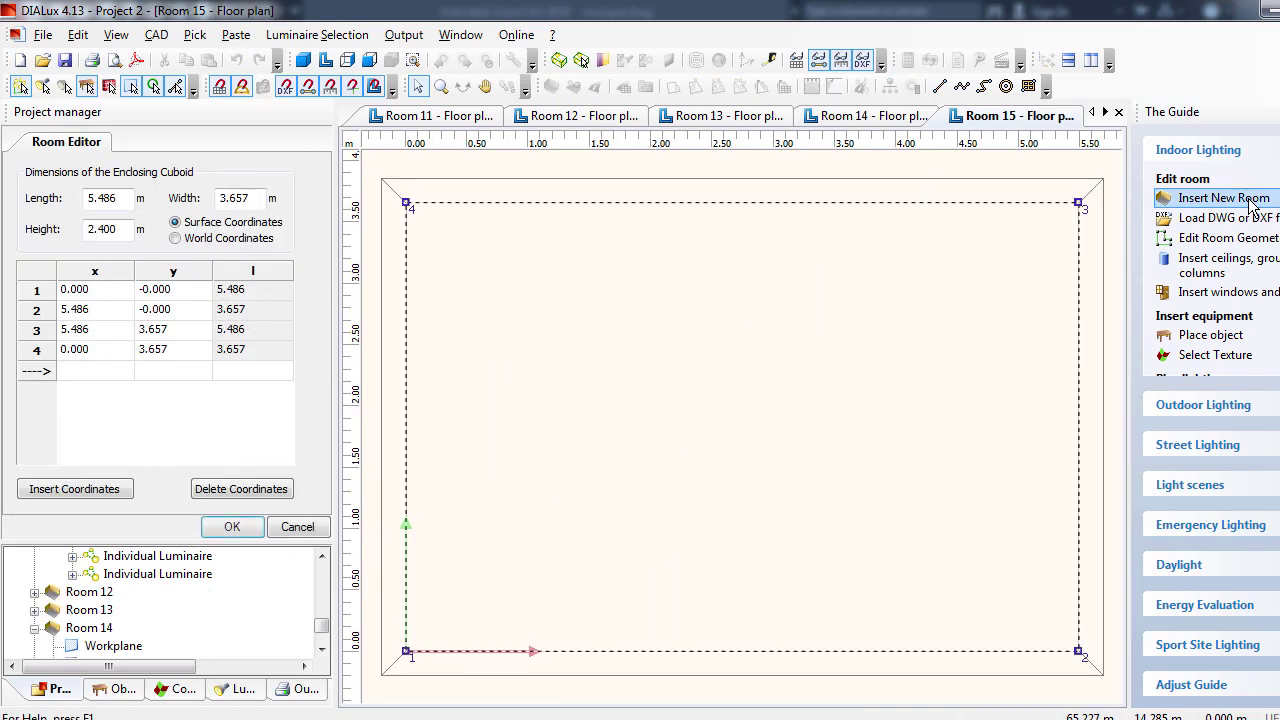
{"action": "double_click", "coordinate": [110, 229]}
{"action": "type", "text": "2.8"}
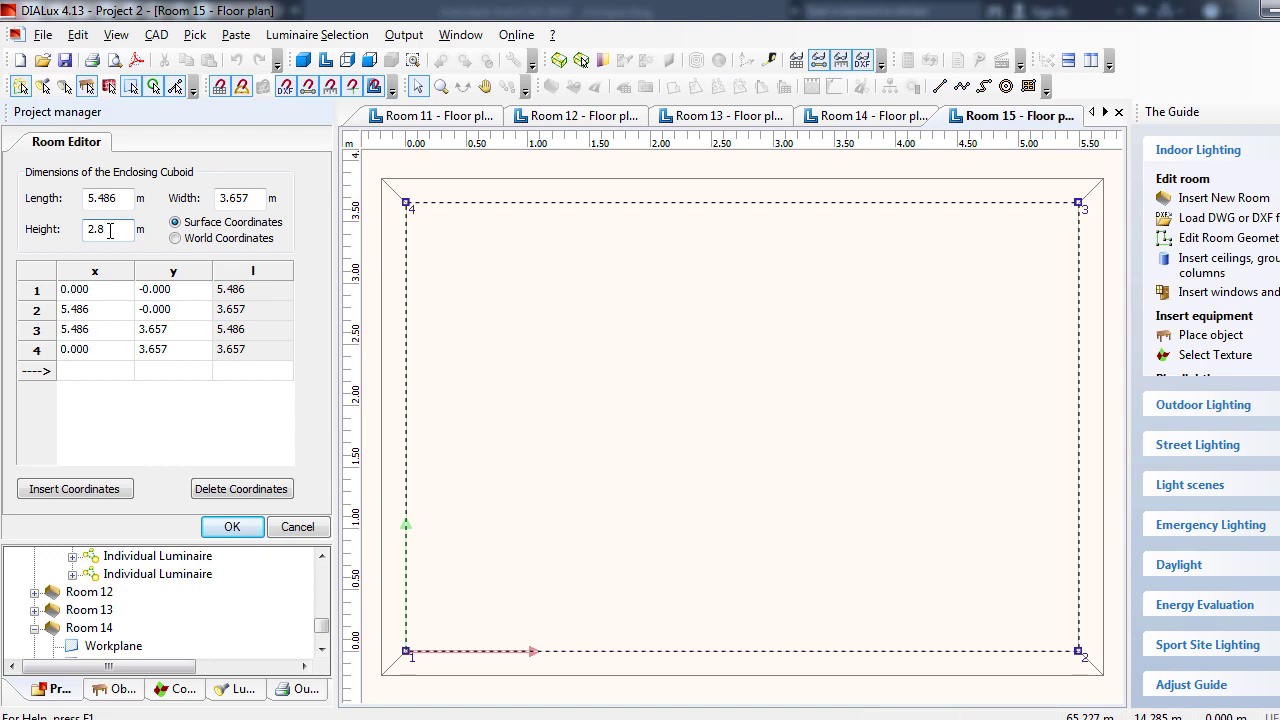
{"action": "left_click", "coordinate": [241, 489]}
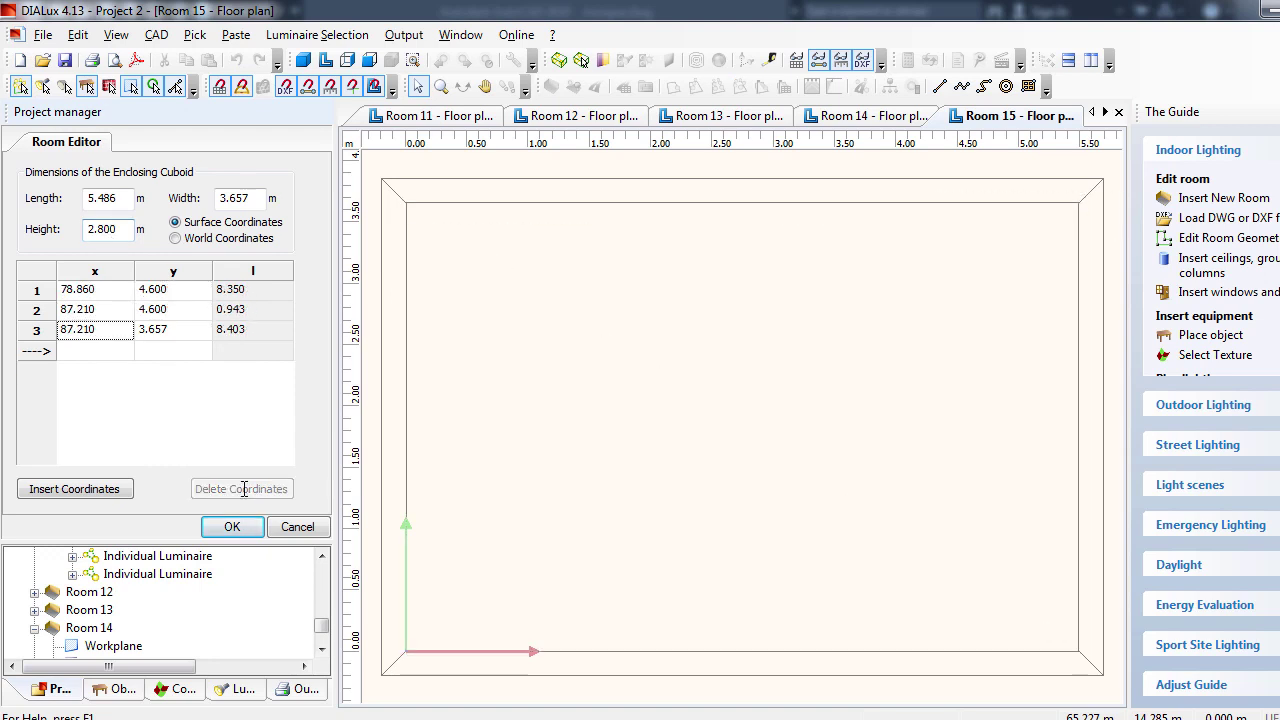
{"action": "left_click", "coordinate": [232, 527]}
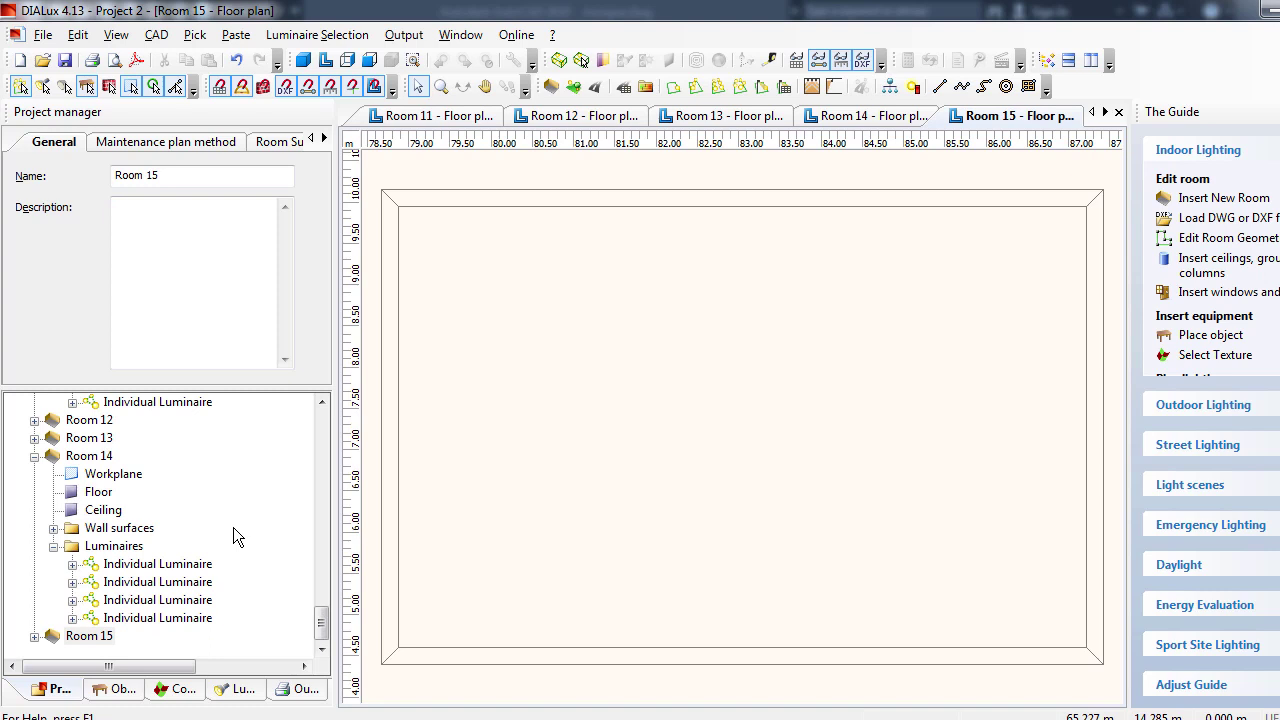
Add a luminaire to Room 15 with a 270° Z rotation and paste the copies.
{"action": "left_click", "coordinate": [243, 527]}
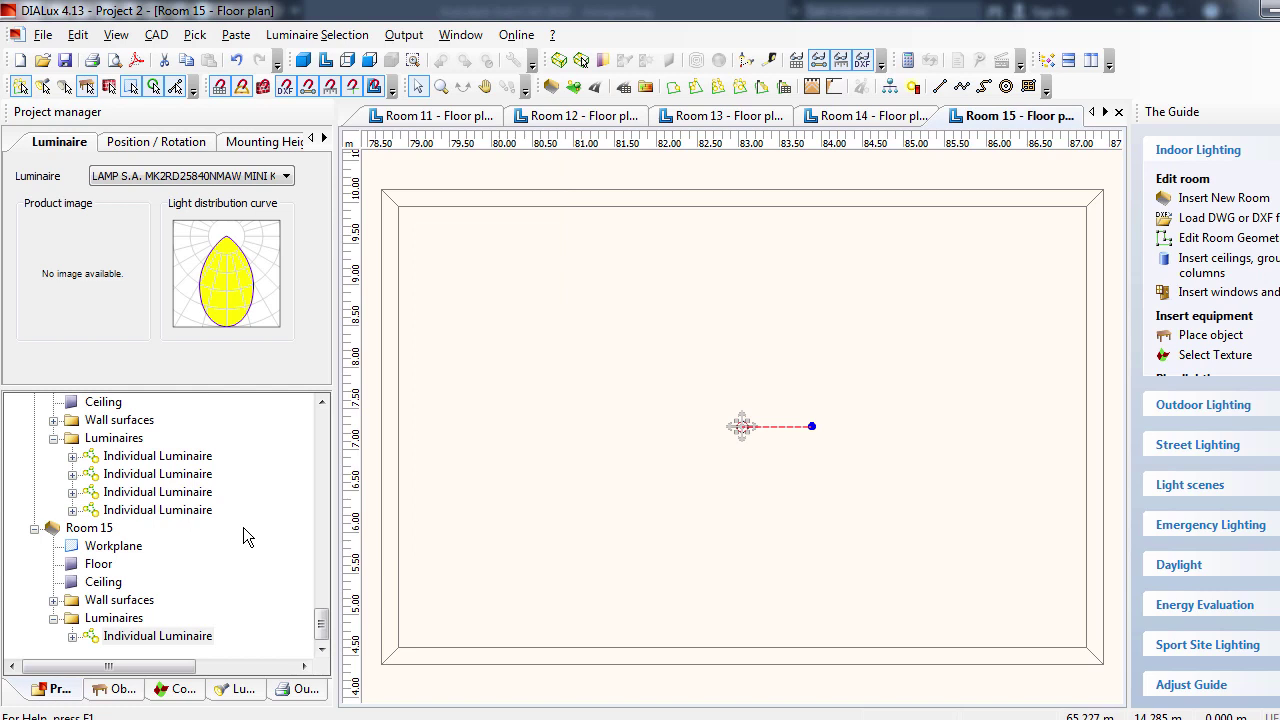
{"action": "left_click", "coordinate": [156, 141]}
{"action": "double_click", "coordinate": [240, 260]}
{"action": "type", "text": "270"}
{"action": "key", "text": "Return"}
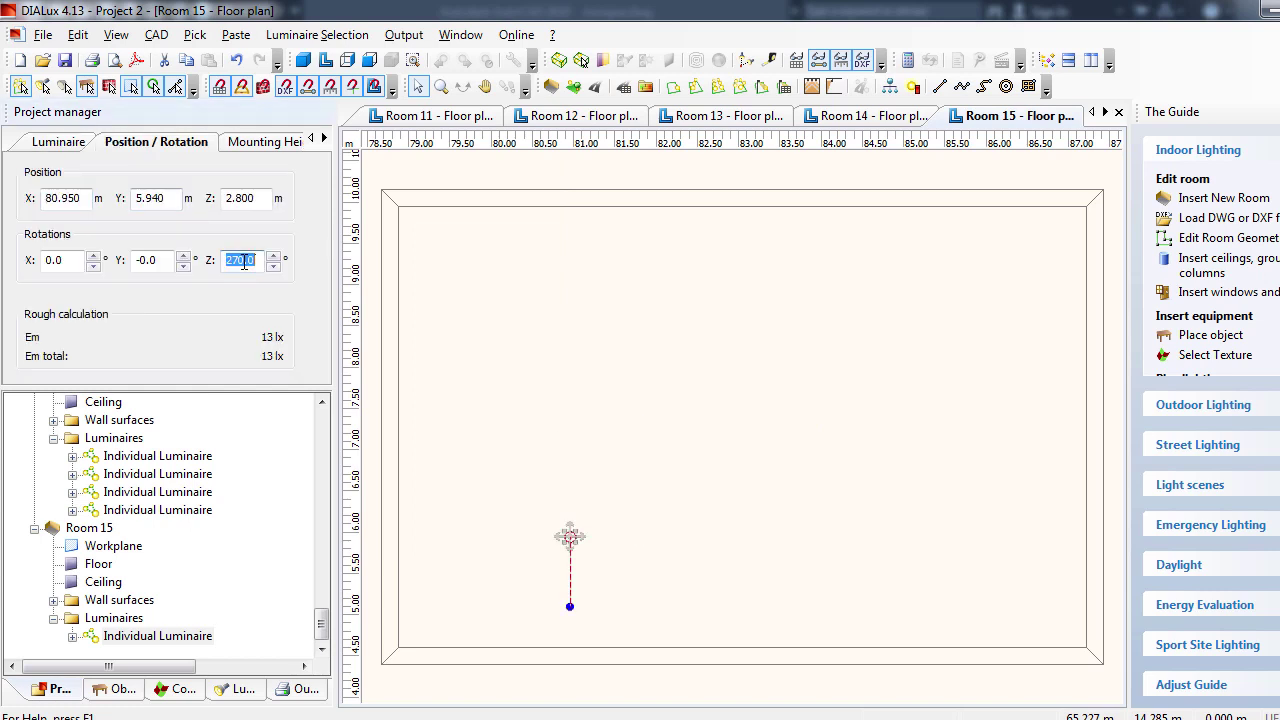
{"action": "key", "text": "ctrl+v"}
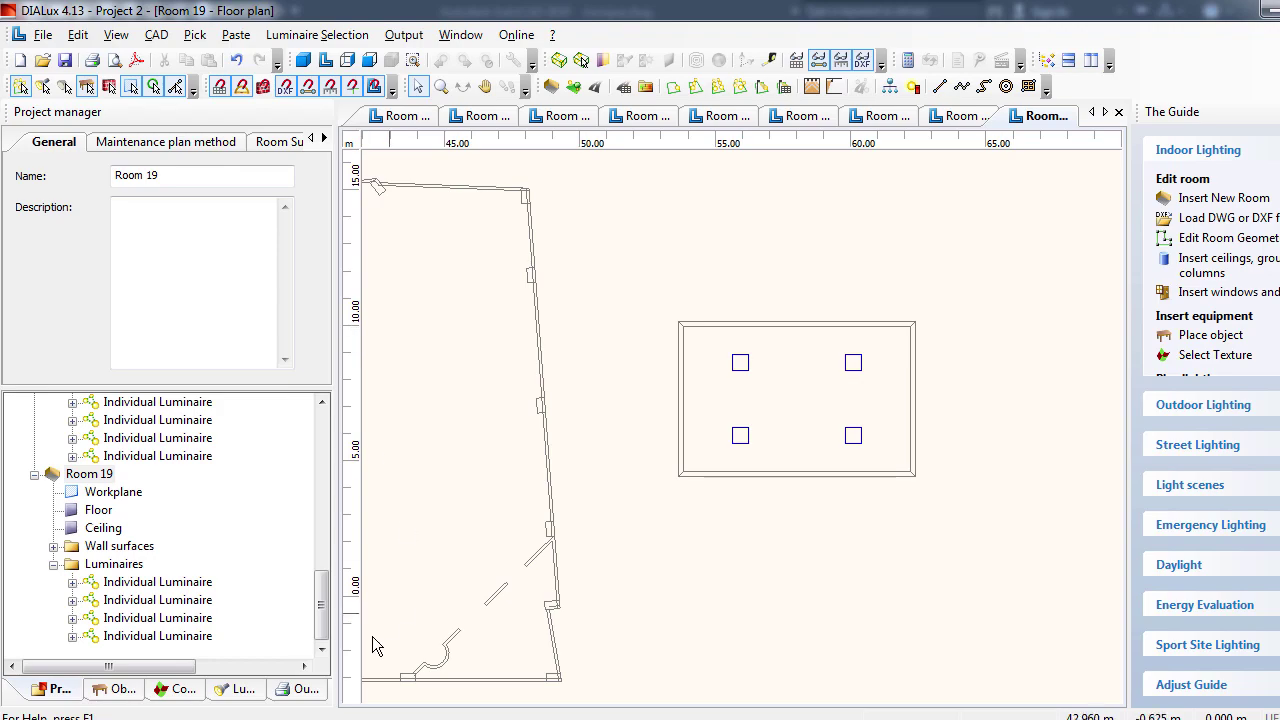
Reopen mosque.dwg in AutoCAD, open the CIRCUIT PRO menu and begin a window selection.
{"action": "right_click", "coordinate": [375, 719]}
{"action": "left_click", "coordinate": [210, 654]}
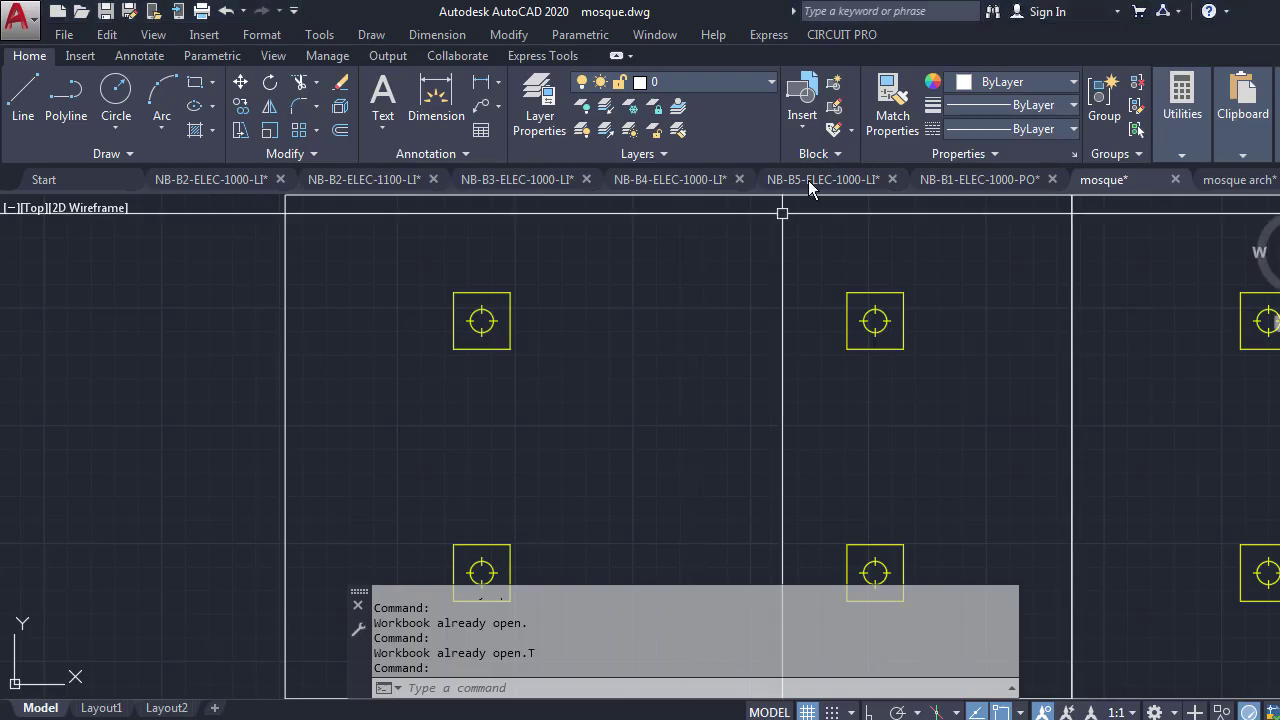
{"action": "left_click", "coordinate": [841, 34]}
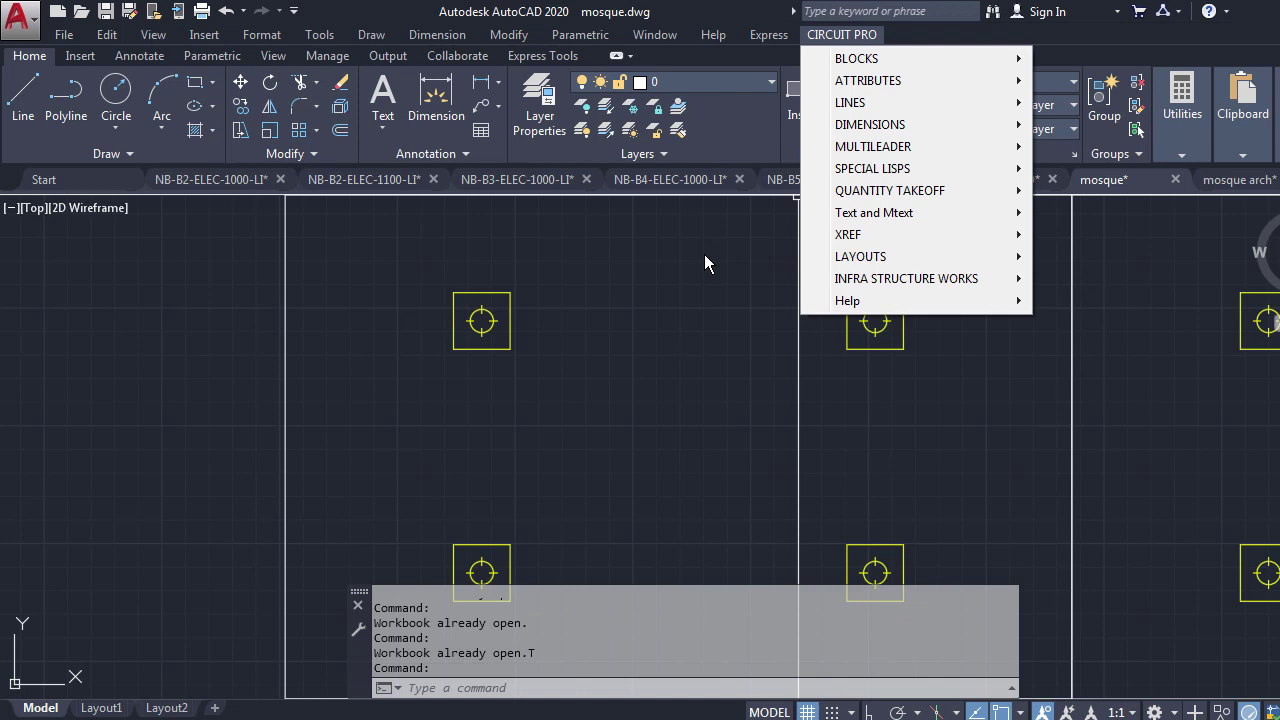
{"action": "left_click", "coordinate": [679, 288]}
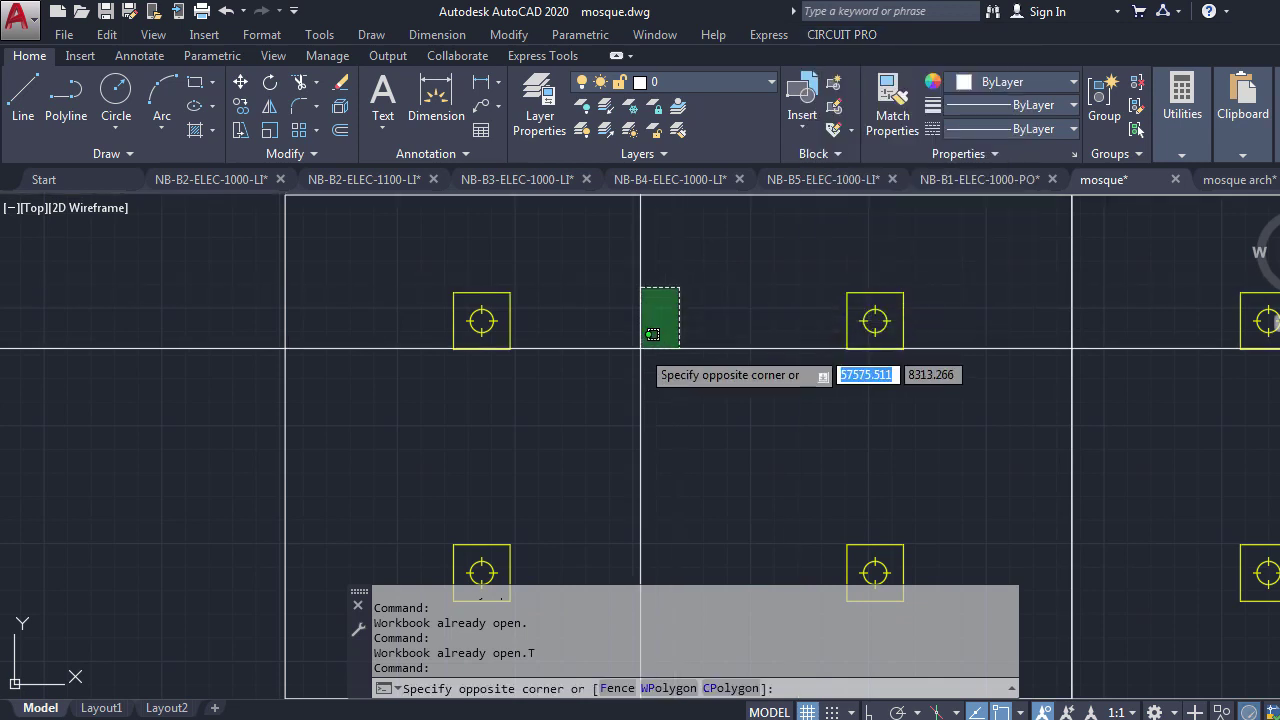